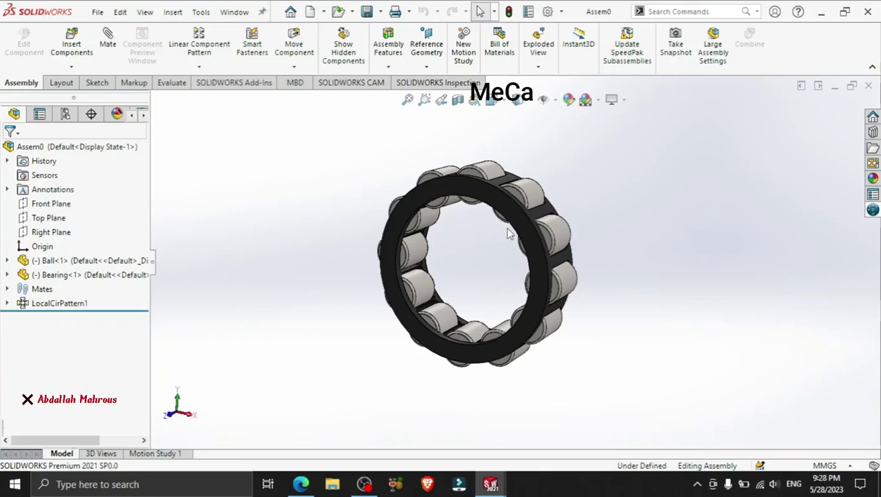
Orbit the bearing assembly to a side view and shrink the SOLIDWORKS window to reveal the Crank Shaft PDF
mouse_move(585, 217)
middle_down()
mouse_move(450, 266)
mouse_move(617, 274)
mouse_move(583, 307)
mouse_move(517, 276)
mouse_move(511, 254)
mouse_move(639, 207)
middle_up()
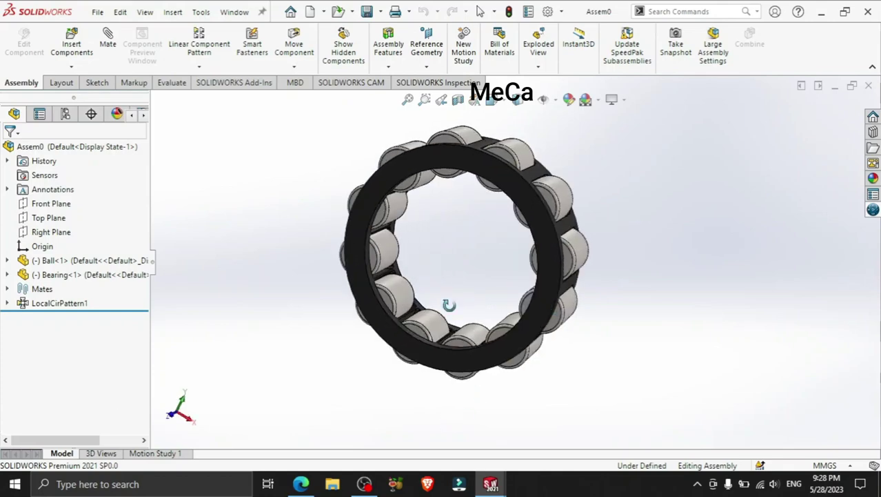
click(846, 13)
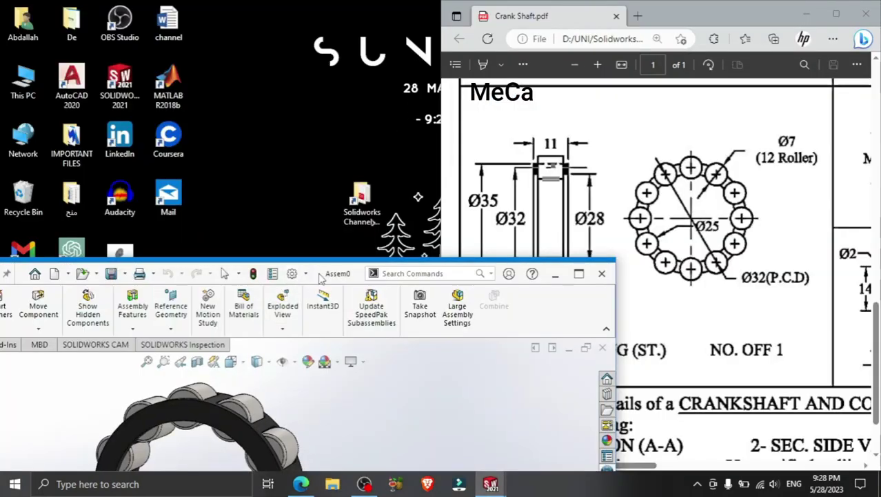
Dock the assembly window on the left half, reorient the view, and create a new blank part
drag(321, 274, 2, 263)
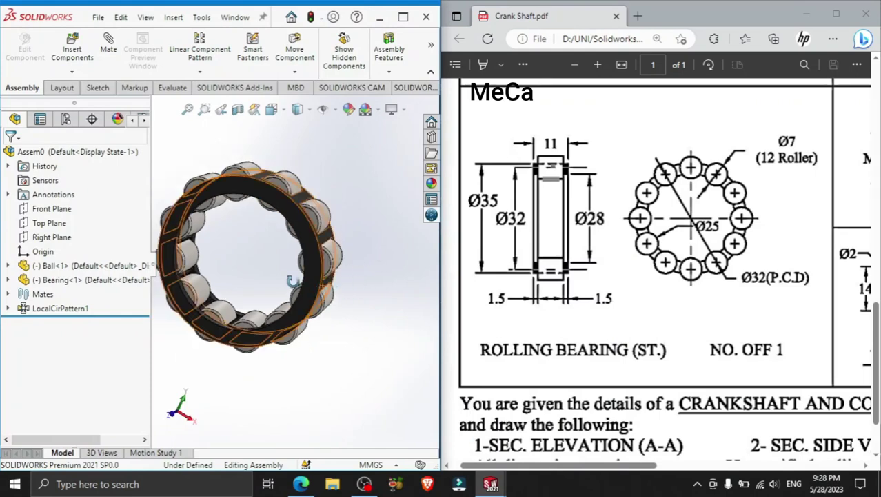
middle_drag(292, 281, 605, 219)
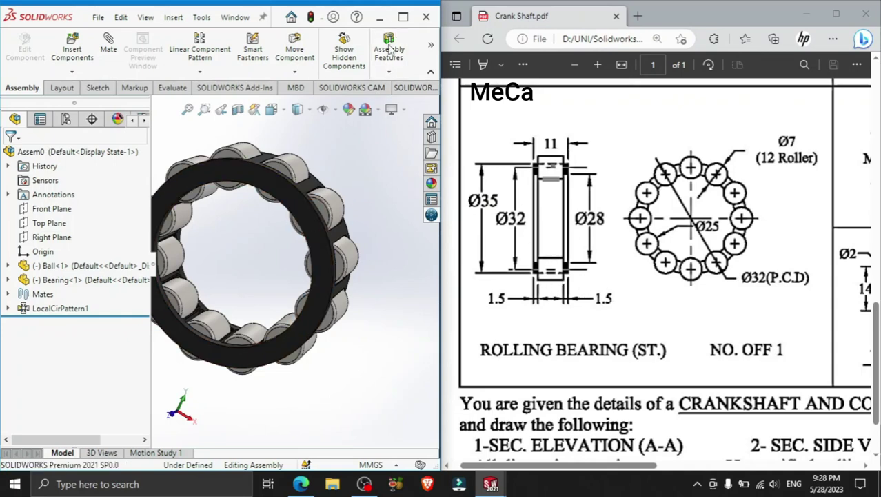
drag(373, 178, 358, 191)
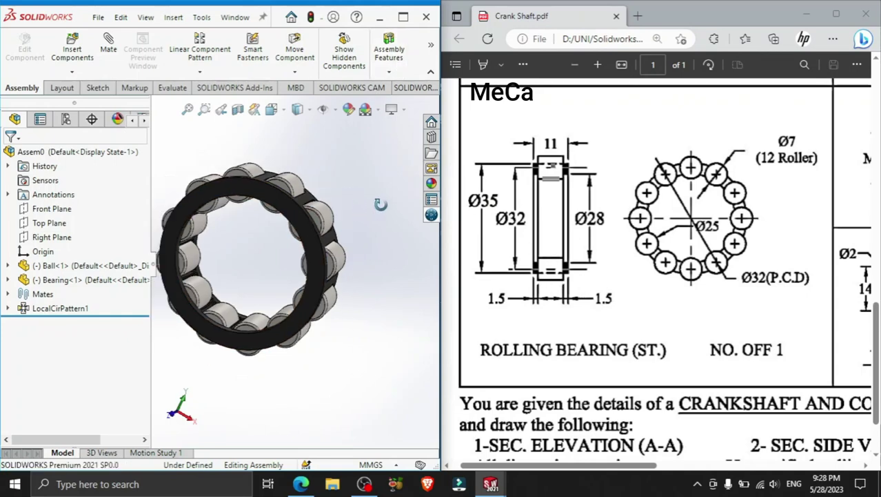
key(ctrl+n)
click(531, 404)
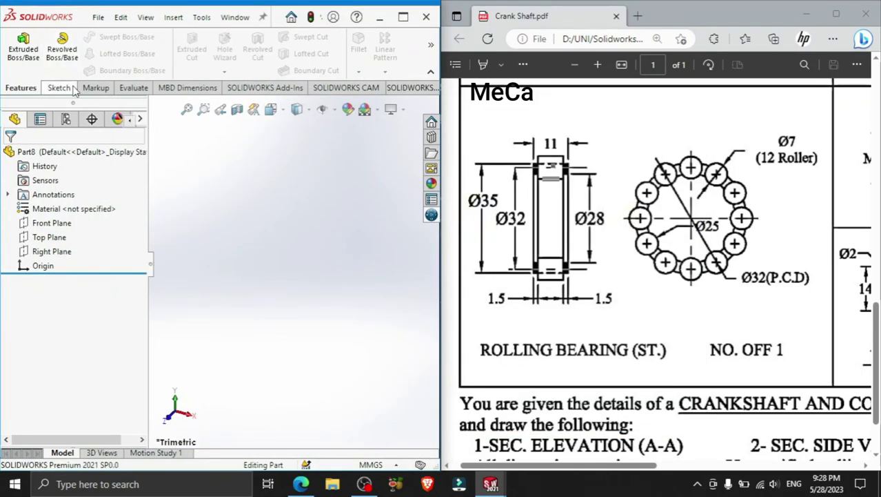
Sketch concentric Ø28 and Ø35 circles at the origin on the Front Plane
click(74, 91)
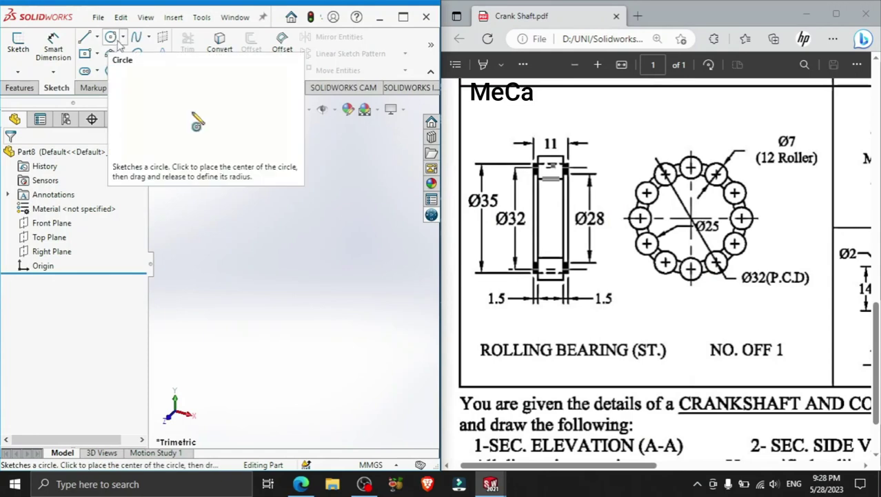
click(117, 42)
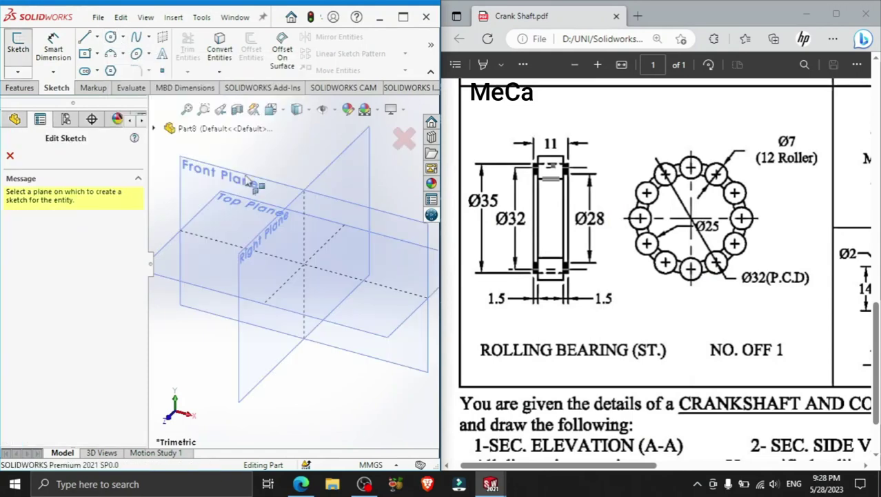
click(203, 199)
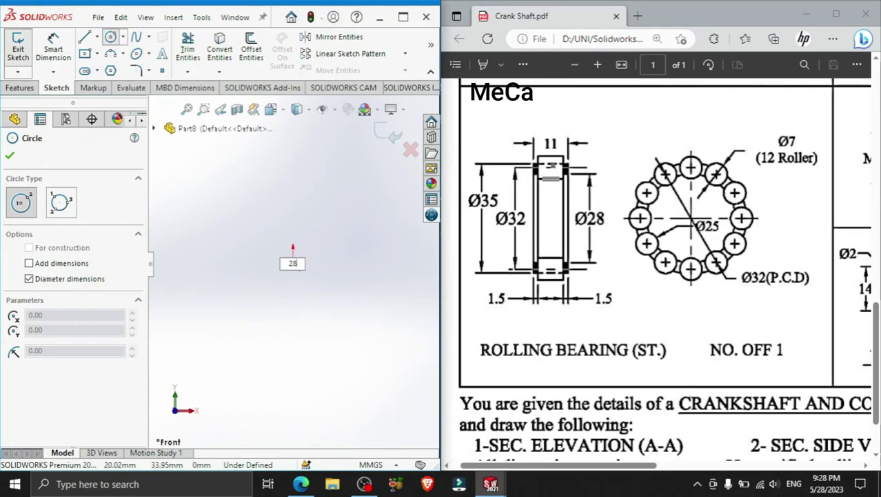
drag(293, 263, 319, 235)
text(5)
key(Return)
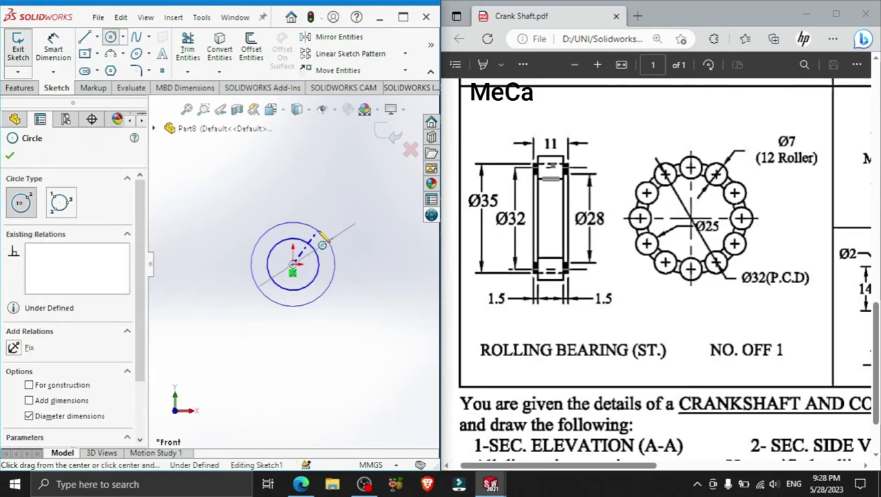
scroll(307, 245, down, 3)
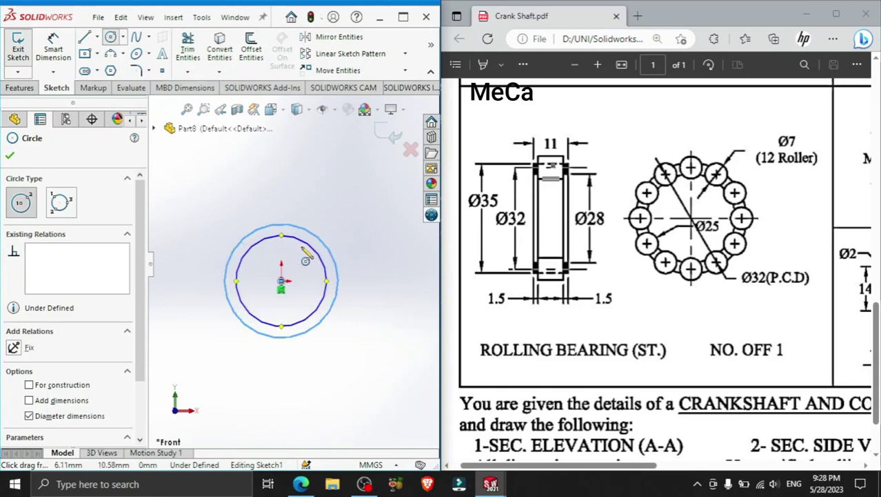
click(9, 158)
click(20, 87)
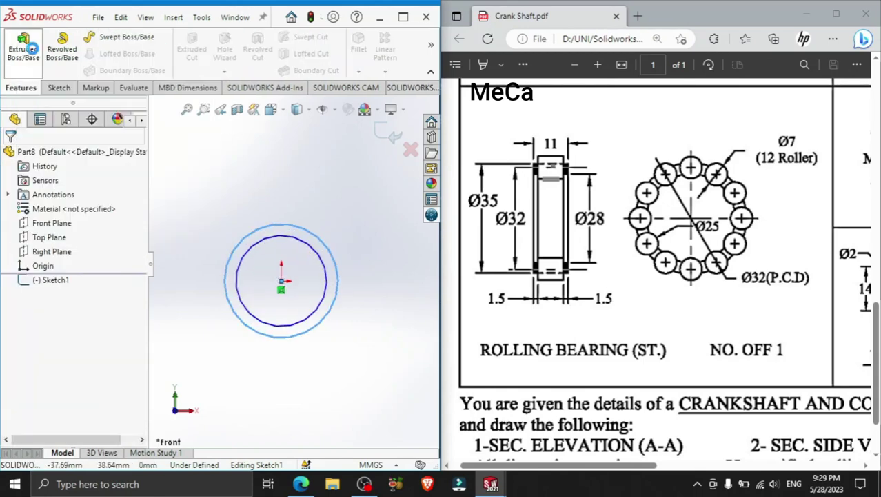
Extrude the two-circle sketch mid-plane 11 mm into the outer ring
click(31, 49)
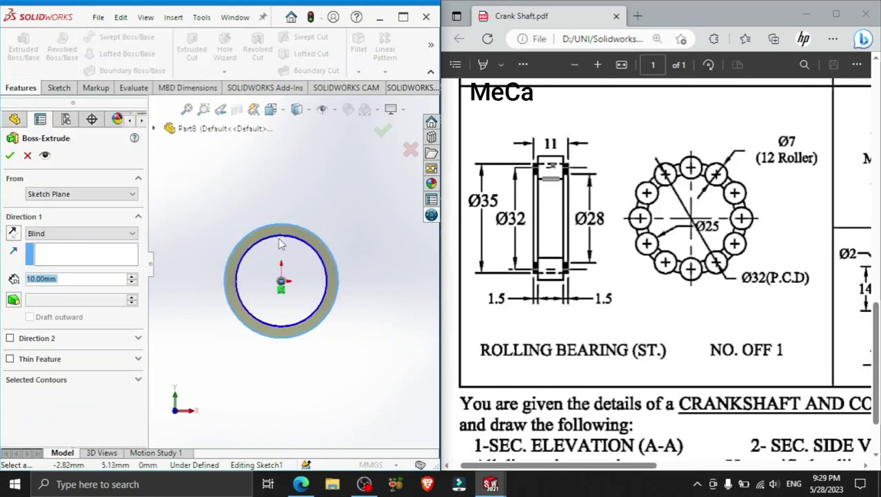
click(83, 234)
click(84, 286)
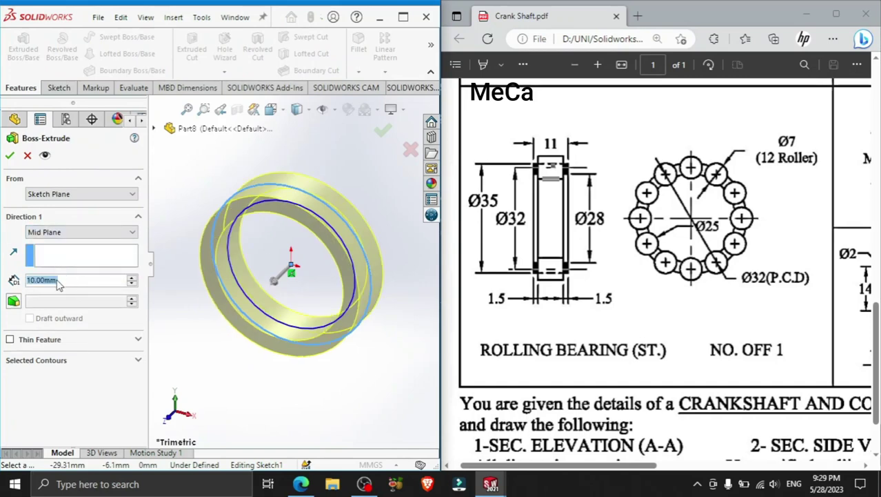
text(11)
key(Return)
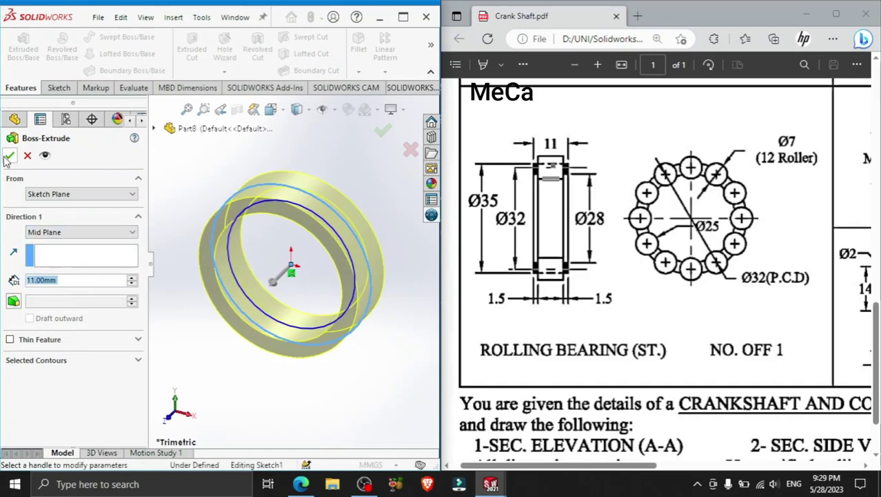
click(8, 157)
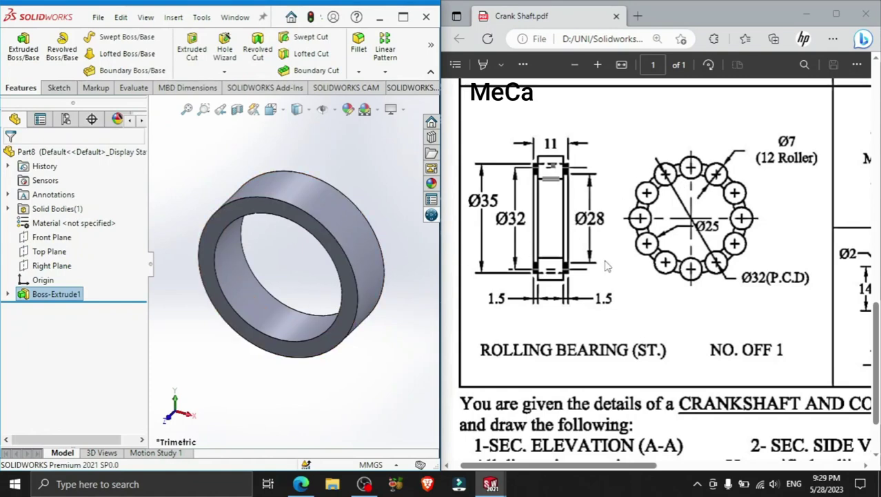
On the Top Plane, draw a centre rectangle from the origin, 8 mm tall by 7 mm wide
click(62, 90)
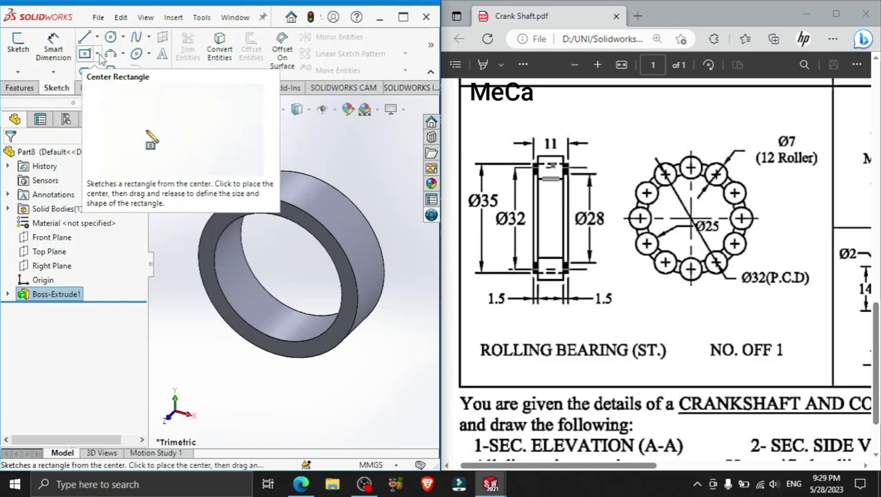
click(18, 42)
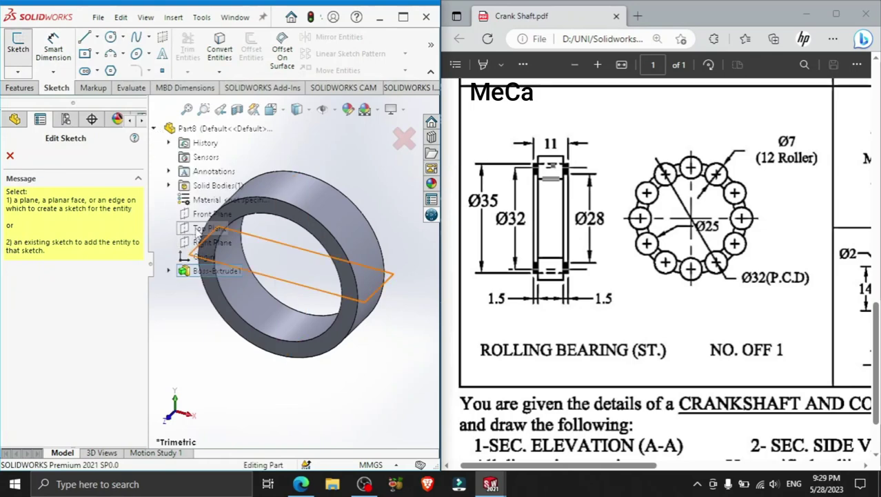
click(206, 228)
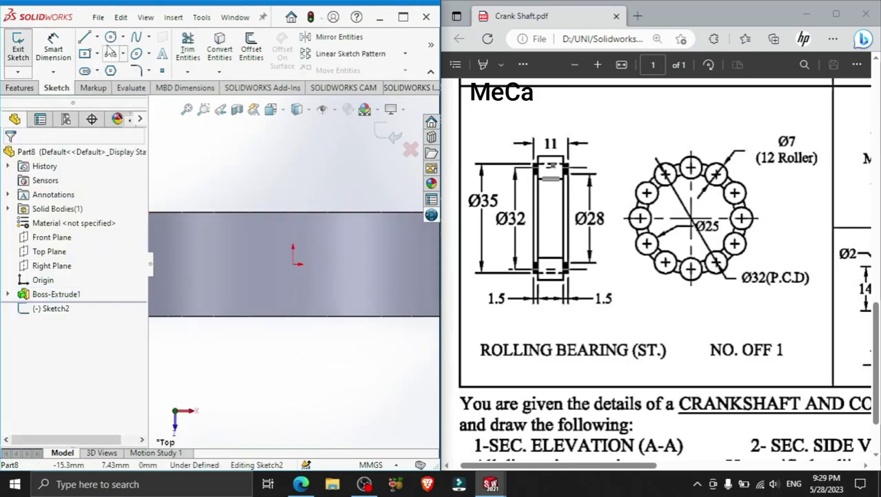
click(85, 53)
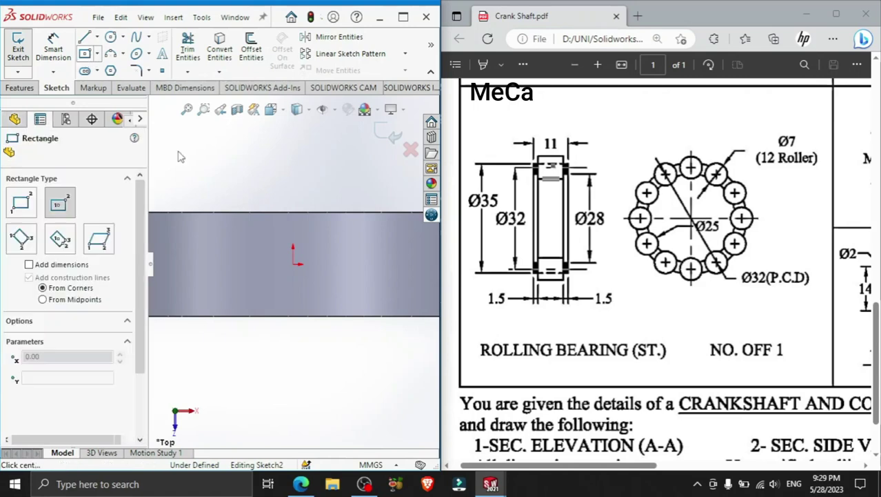
click(294, 265)
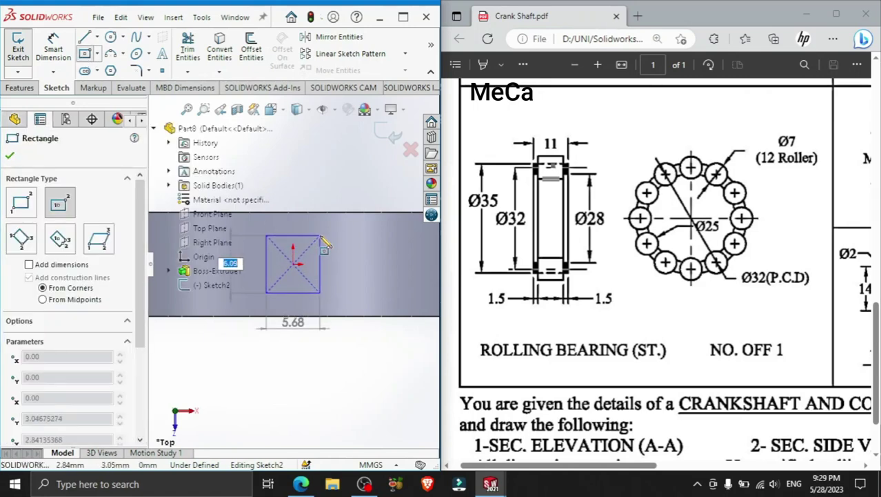
key(Tab)
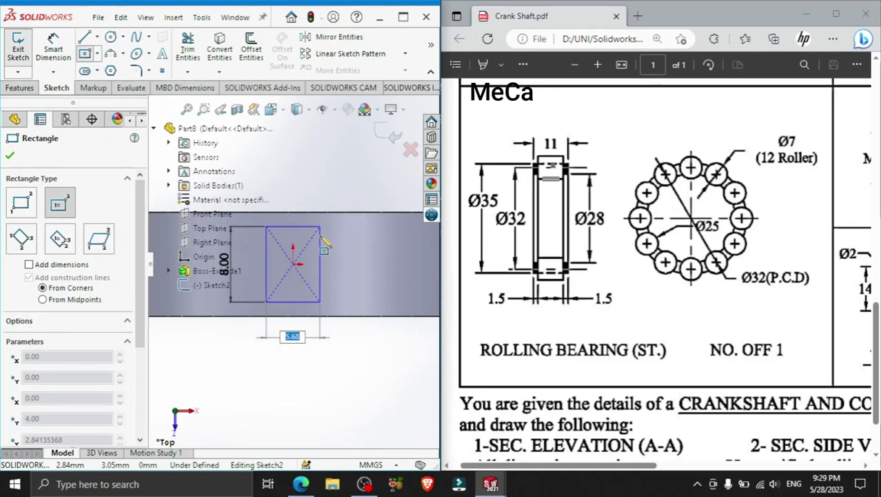
key(Return)
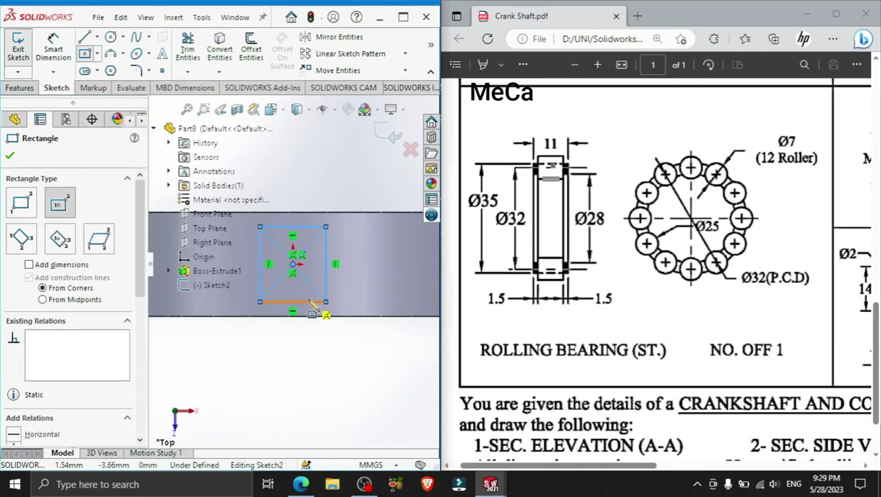
Dimension the rectangle 8 mm tall and 7 mm wide
click(53, 48)
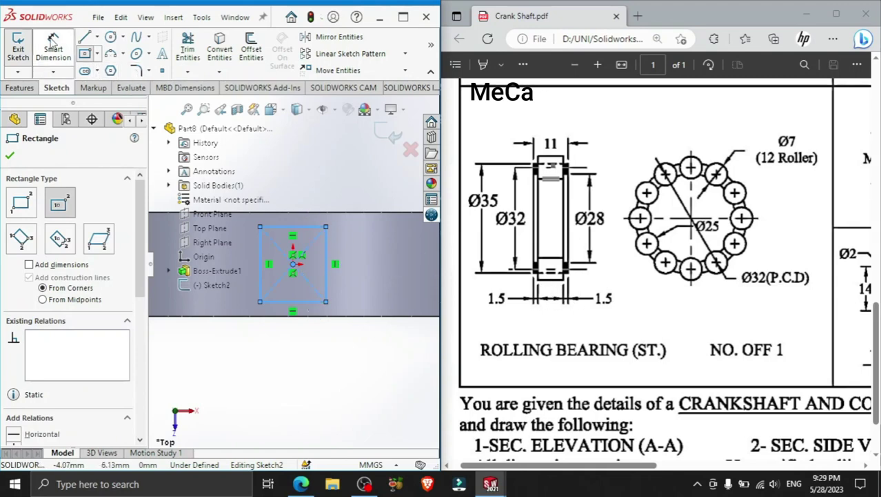
click(326, 254)
click(366, 269)
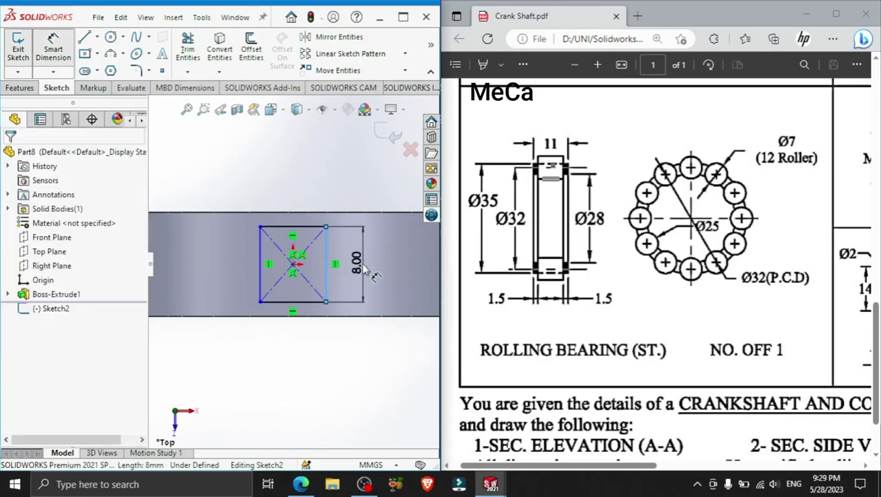
key(Return)
click(302, 228)
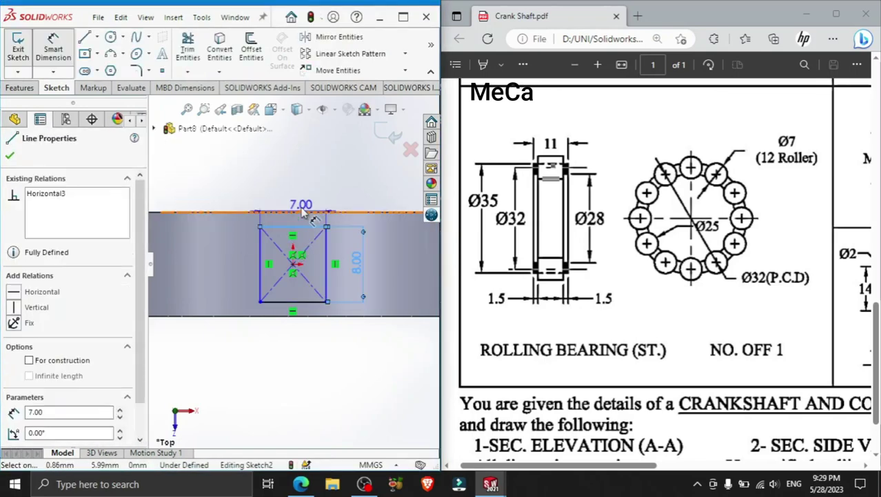
click(251, 192)
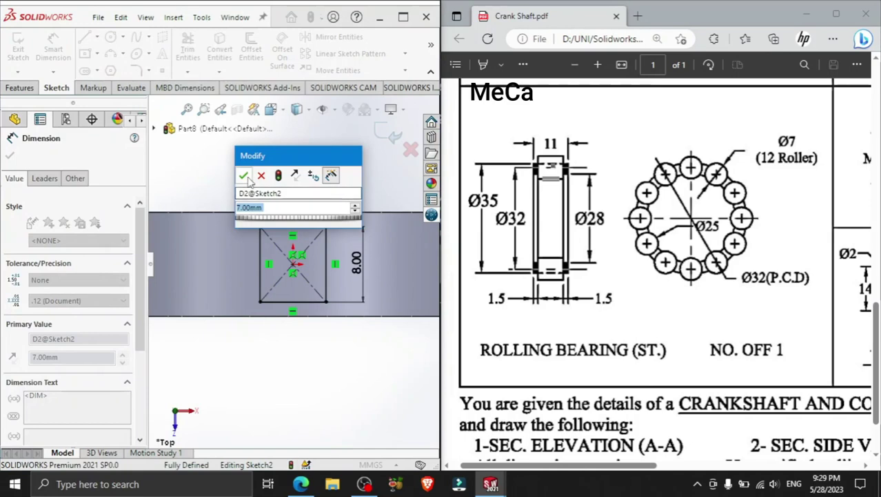
click(243, 175)
Fillet all four rectangle corners with a 0.40 mm radius
click(136, 70)
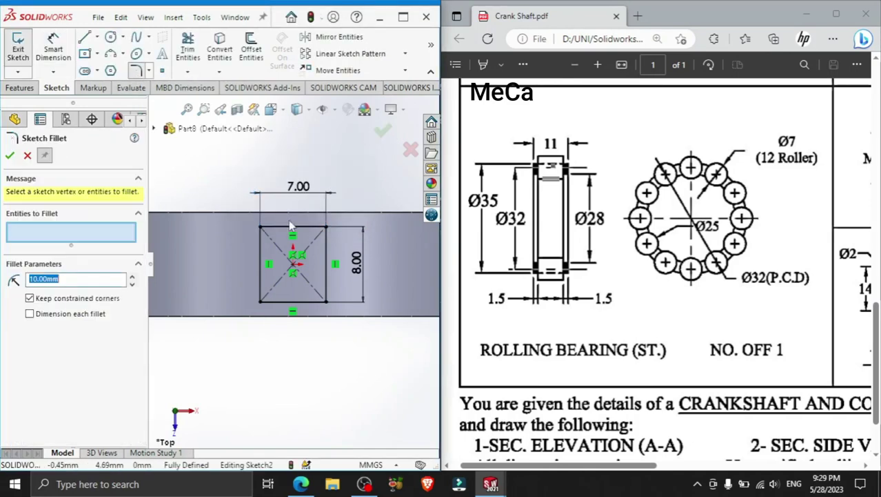
scroll(322, 219, down, 4)
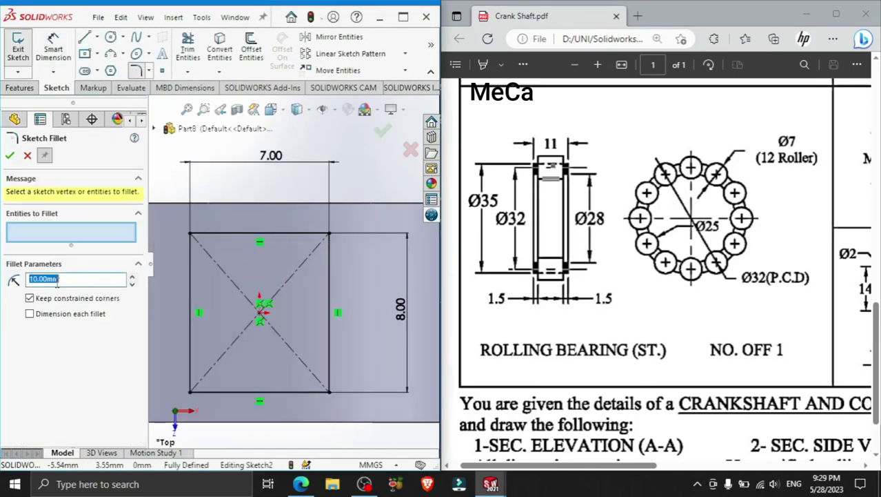
text(0.4)
key(Return)
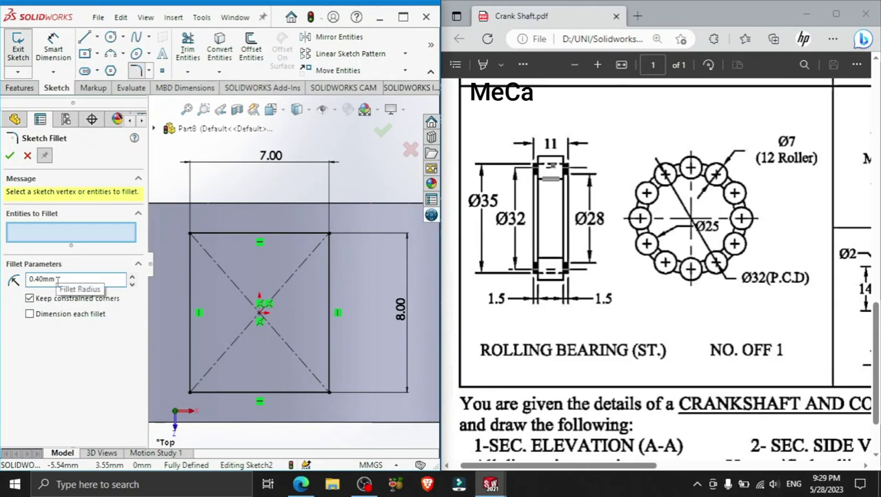
click(191, 233)
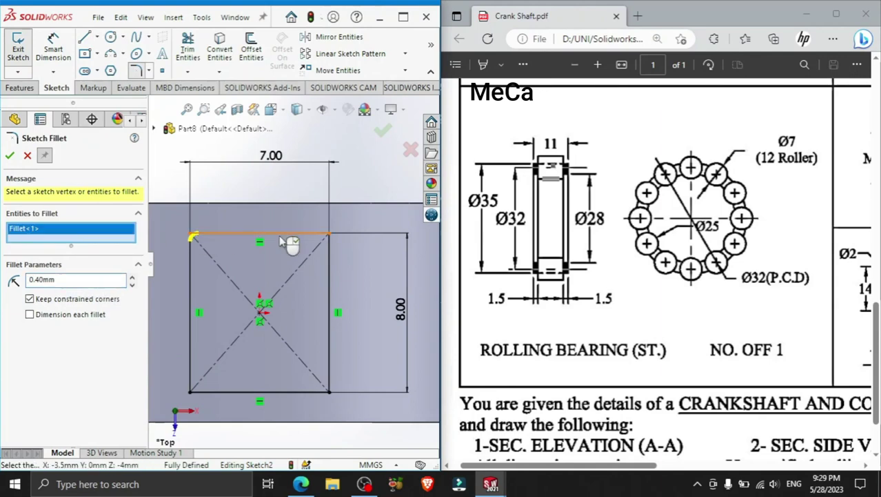
click(329, 234)
click(329, 391)
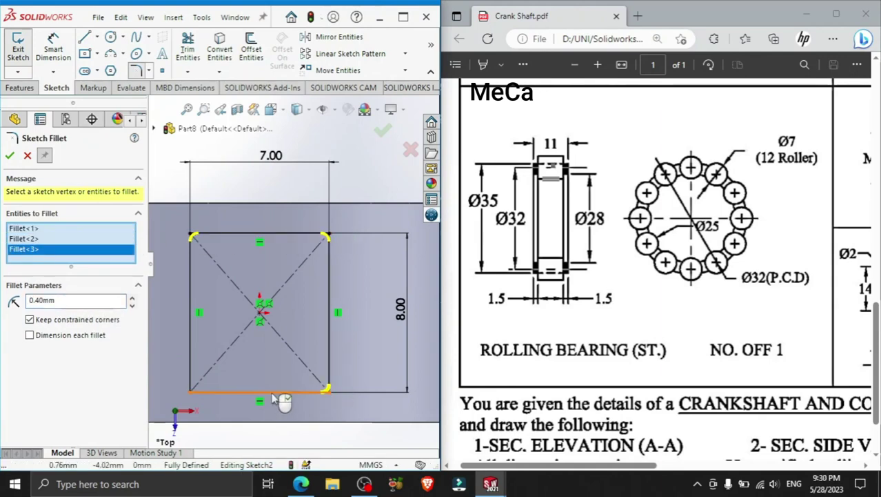
click(191, 391)
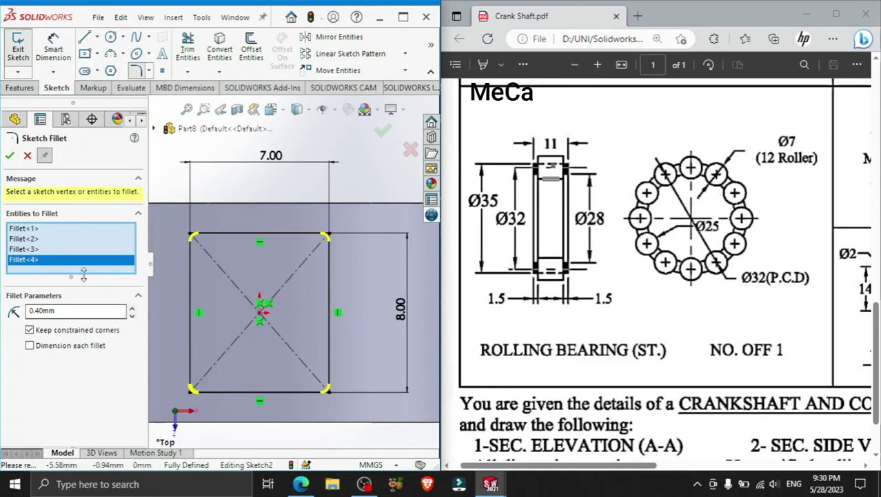
click(10, 156)
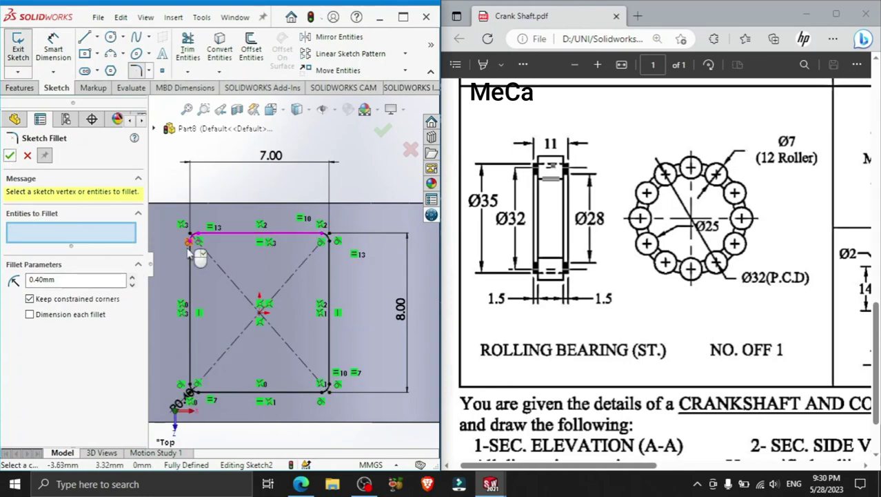
click(9, 156)
click(19, 88)
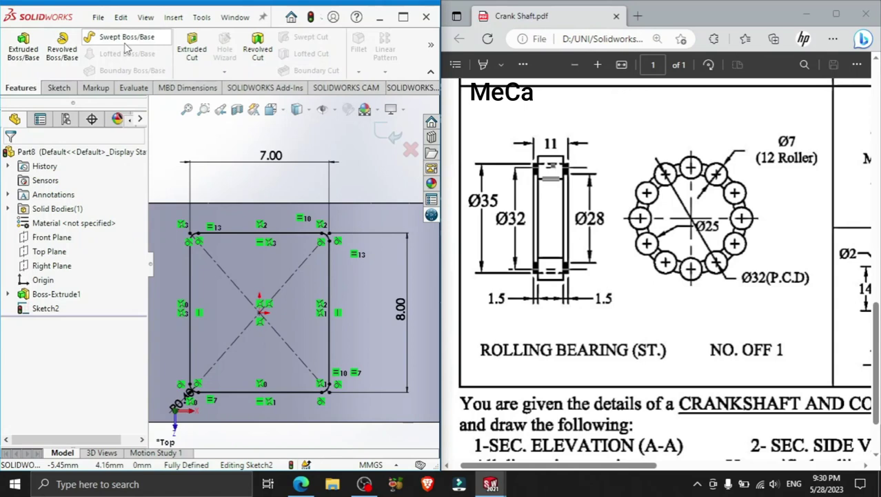
Extrude-cut the filleted rectangle, flipped and 22 mm deep, through the ring wall
click(191, 50)
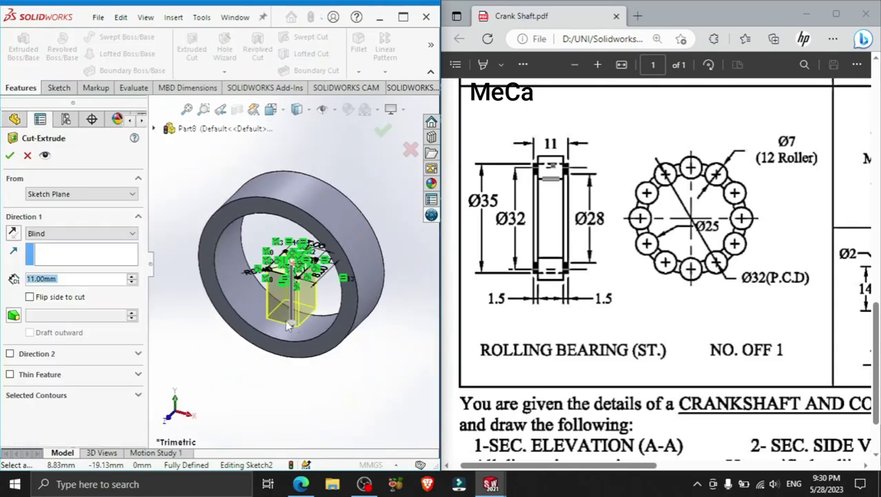
mouse_move(290, 328)
mouse_down()
mouse_move(319, 176)
mouse_move(293, 131)
mouse_up()
click(10, 158)
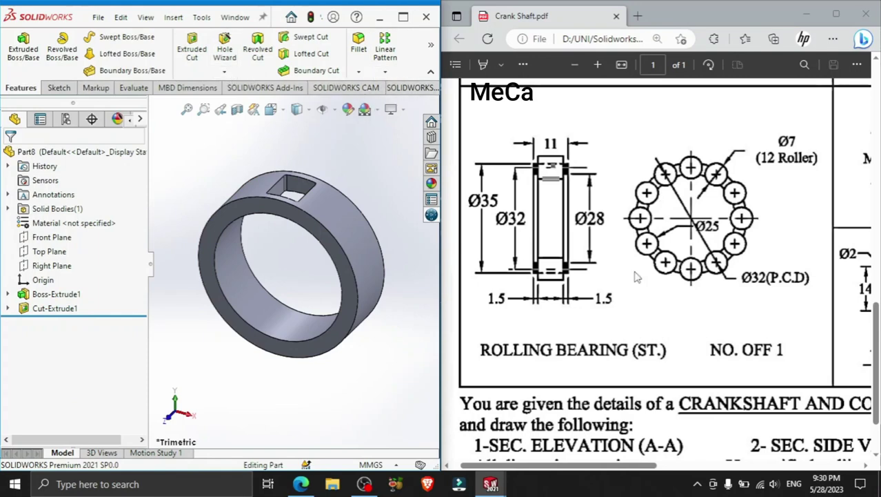
Circular-pattern Cut-Extrude1 12 times over 360° about the ring's inner face
click(385, 71)
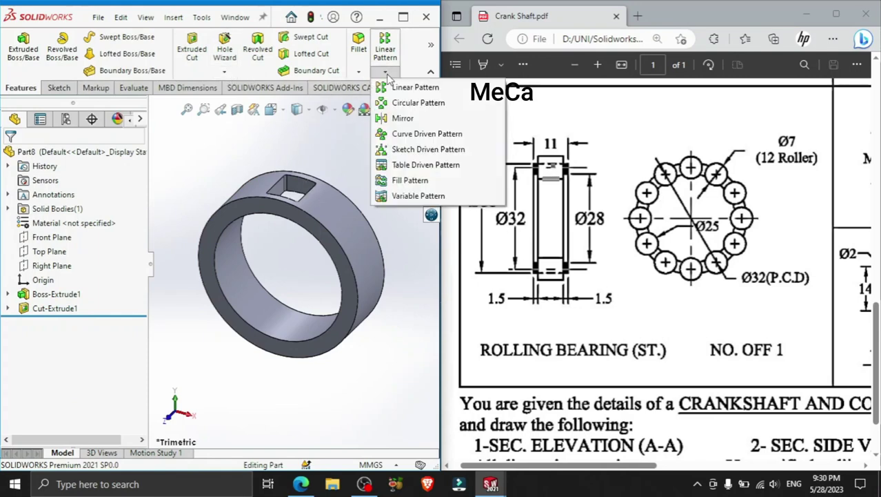
click(391, 102)
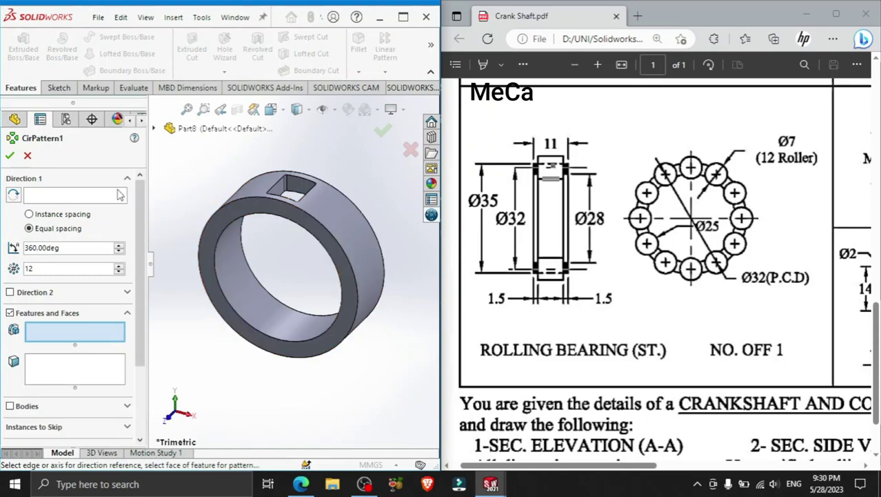
click(242, 273)
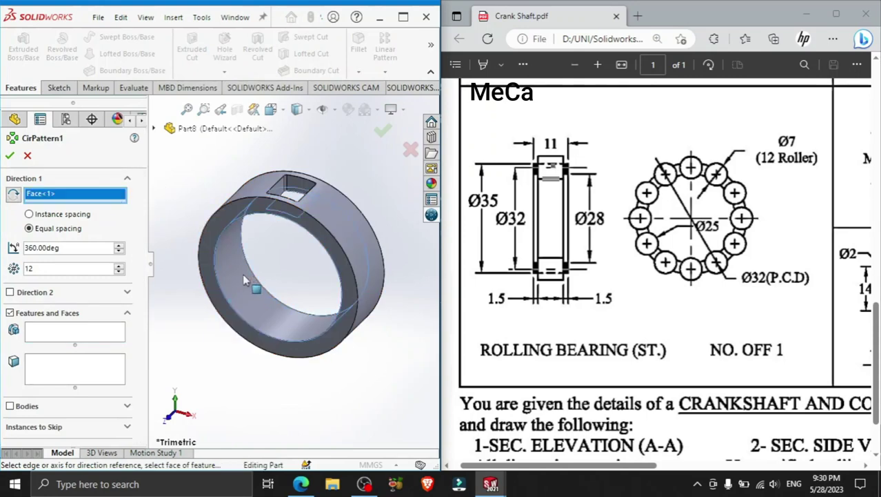
click(79, 336)
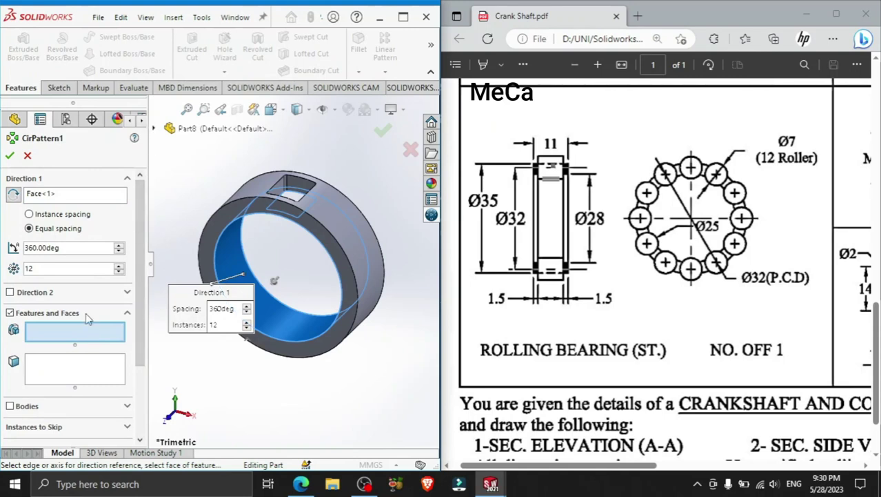
click(168, 128)
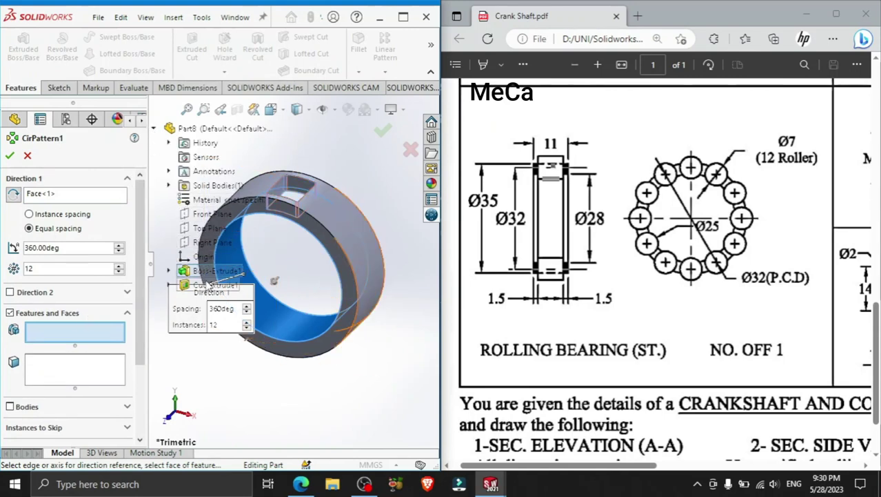
click(217, 285)
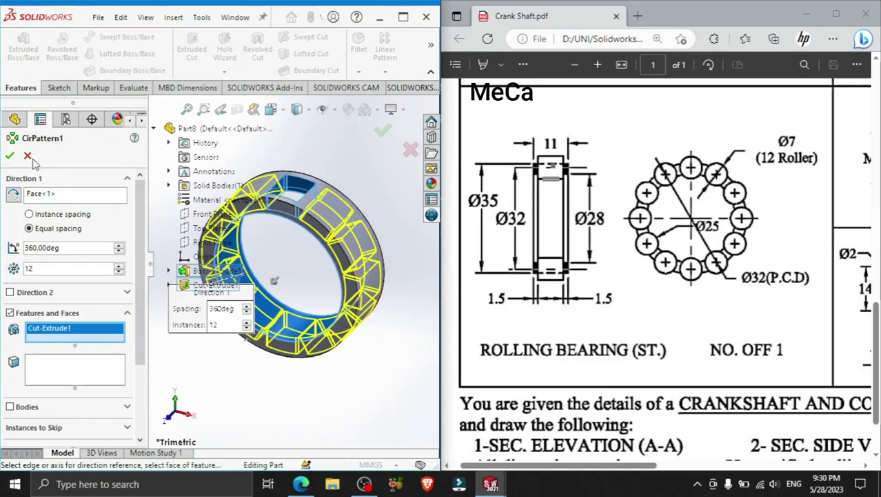
click(10, 157)
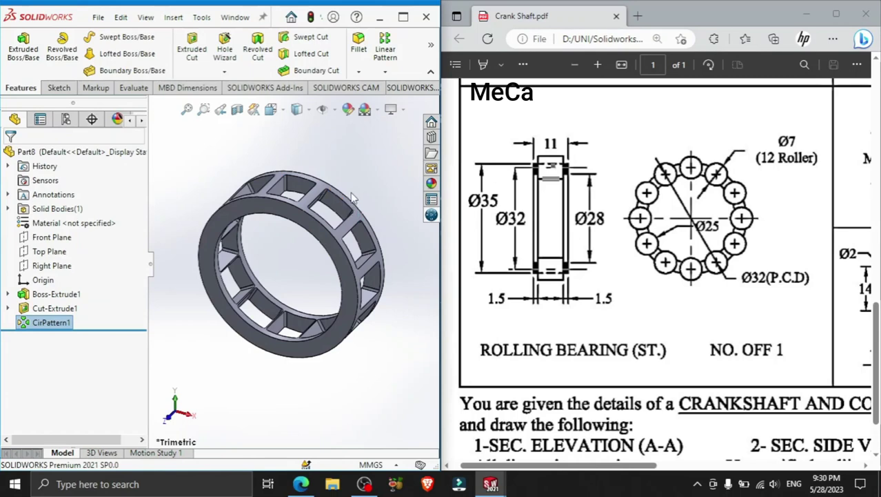
scroll(352, 198, up, 2)
scroll(329, 224, up, 2)
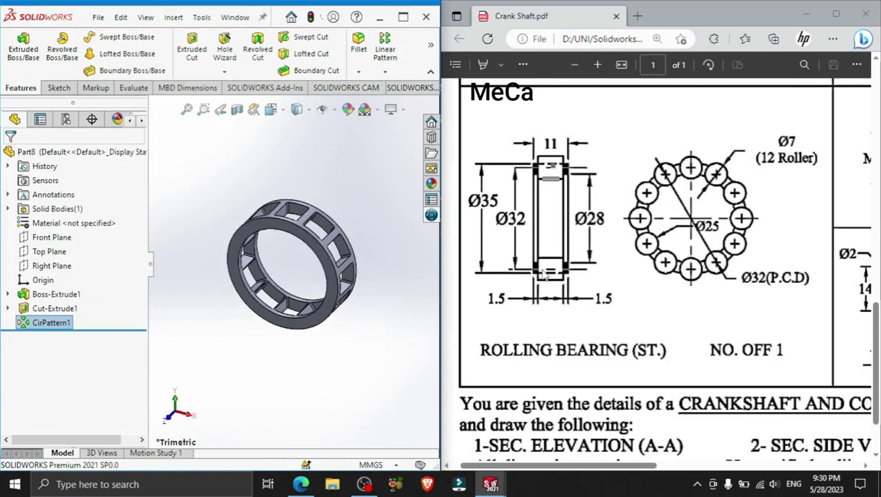
scroll(283, 227, down, 3)
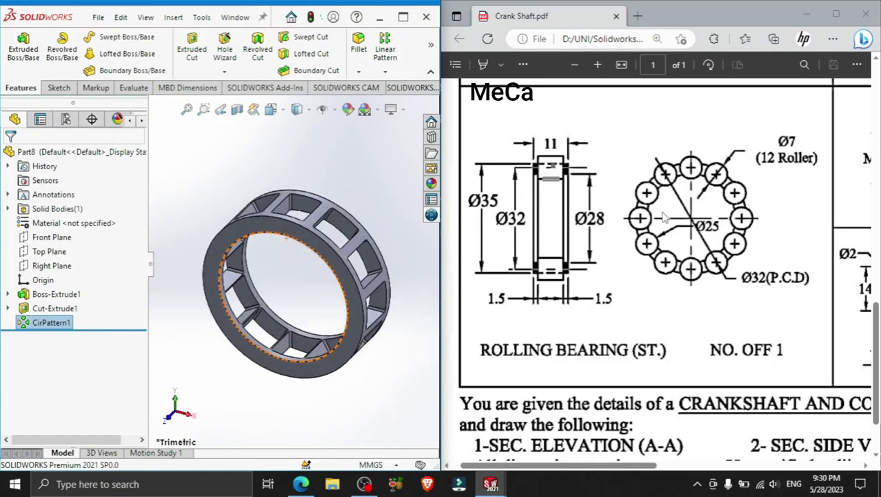
click(347, 191)
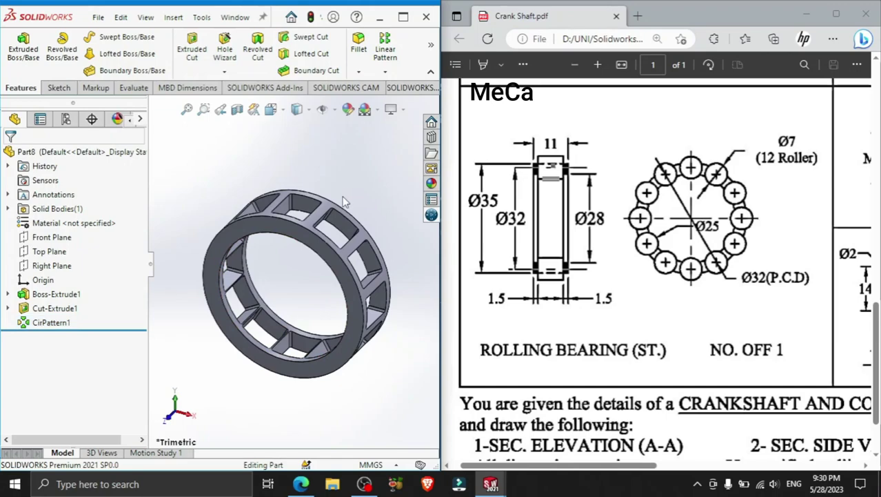
Create a new part and sketch a circle centred on the origin on the Front Plane
key(ctrl+n)
click(537, 405)
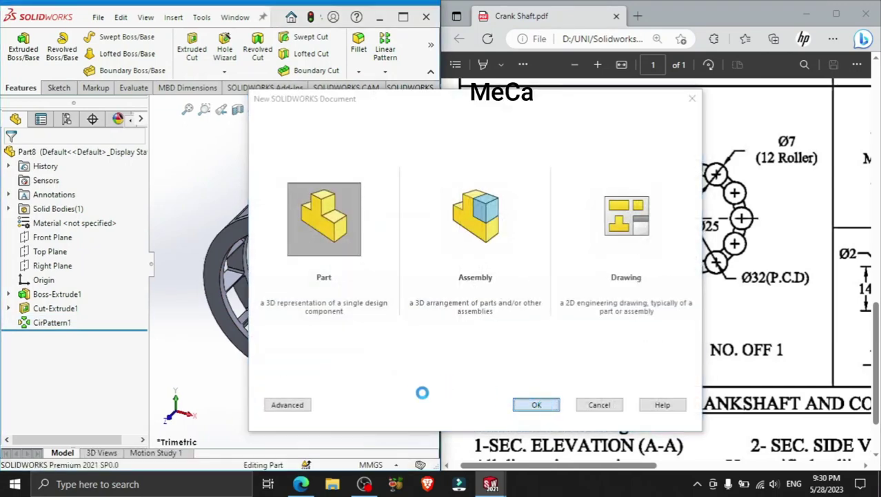
drag(440, 333, 541, 320)
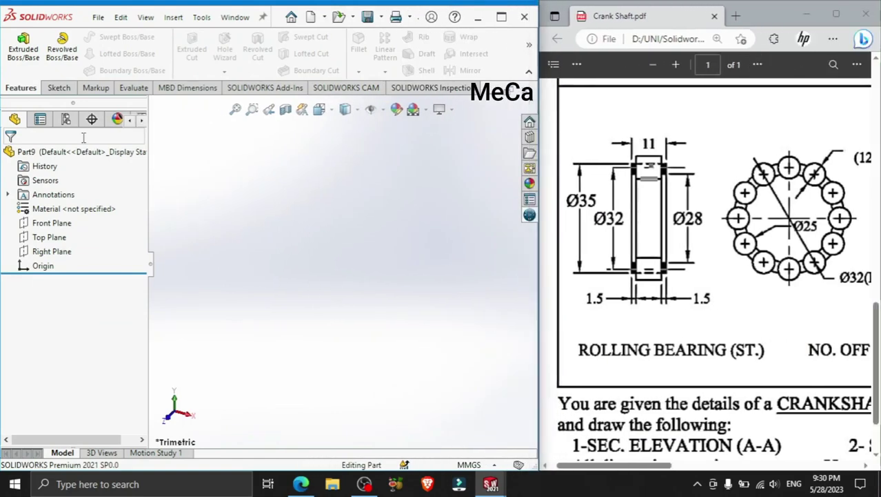
click(59, 88)
click(112, 37)
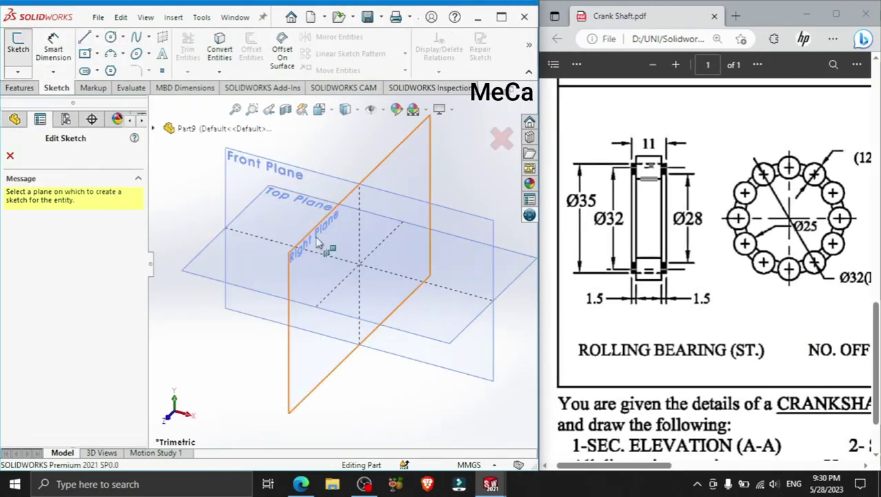
click(317, 245)
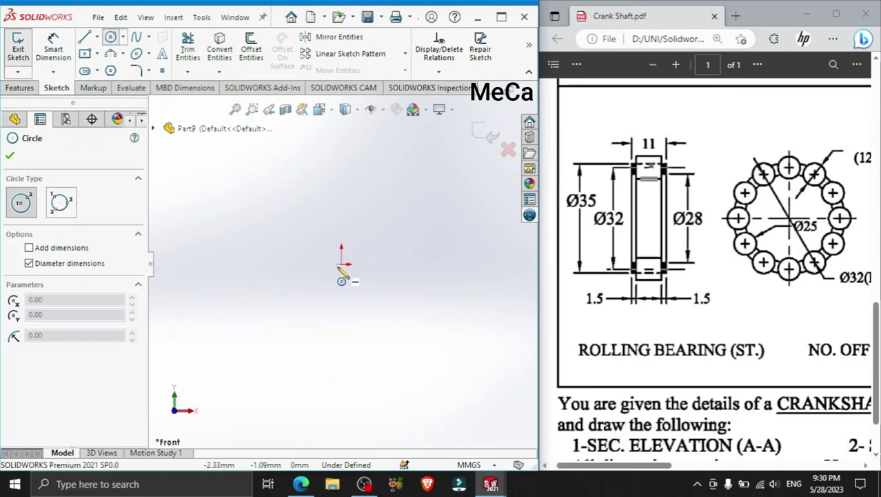
click(341, 263)
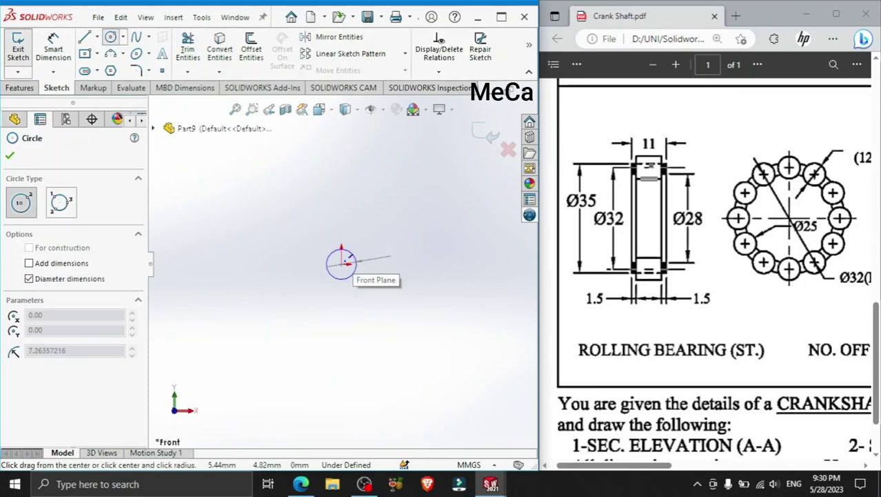
click(347, 261)
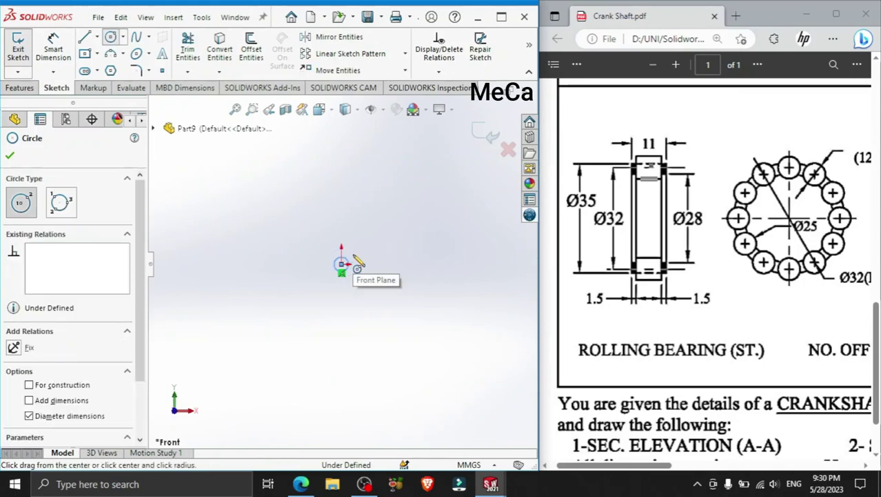
click(10, 156)
Extrude the circle mid-plane 8 mm into a solid roller cylinder
key(e)
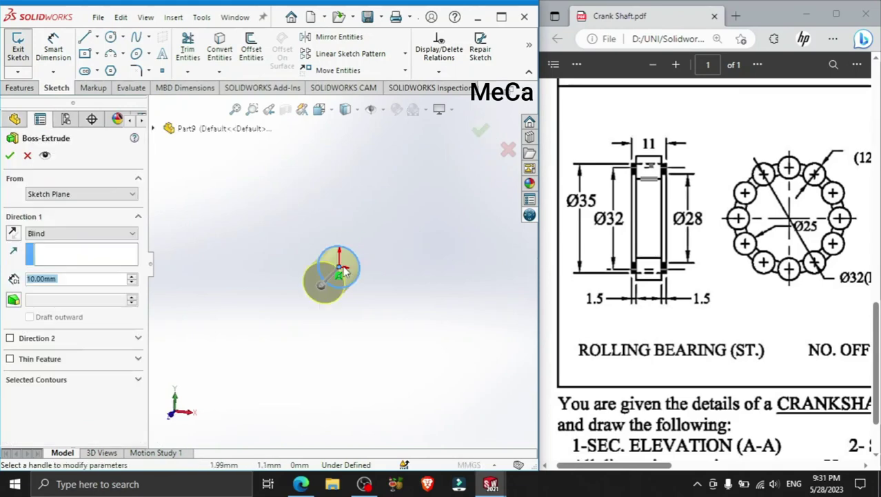
text(8)
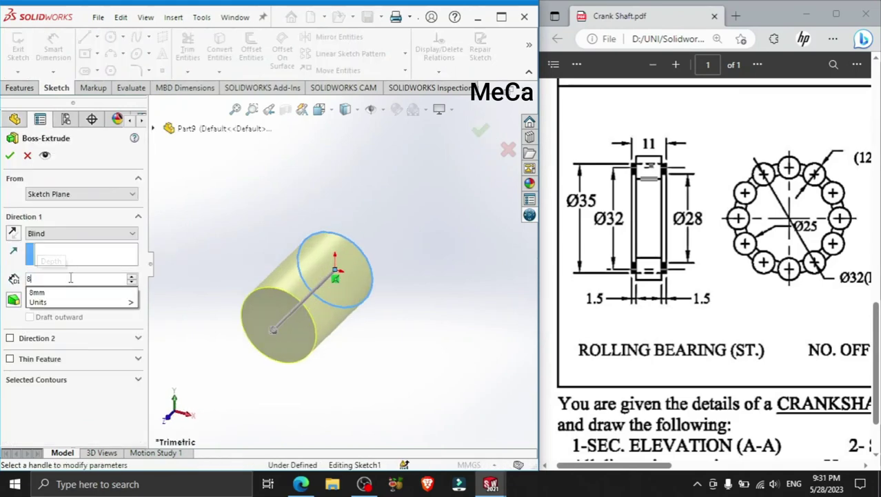
key(Return)
click(59, 233)
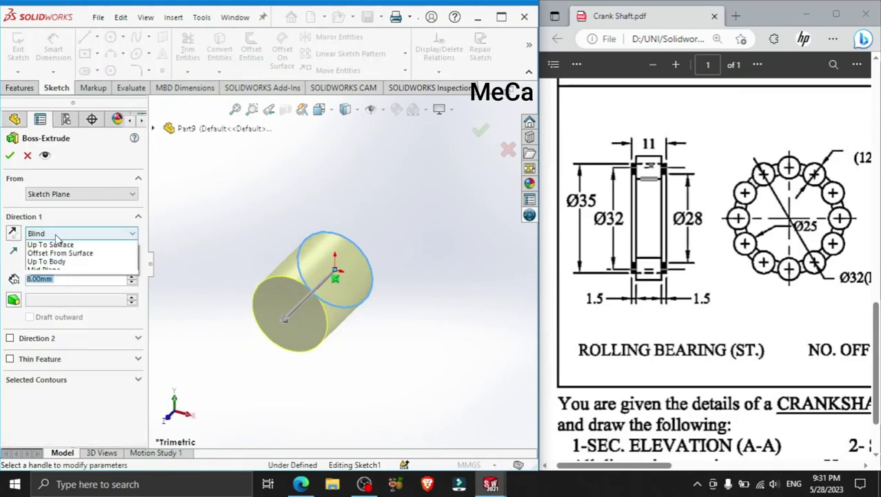
click(57, 288)
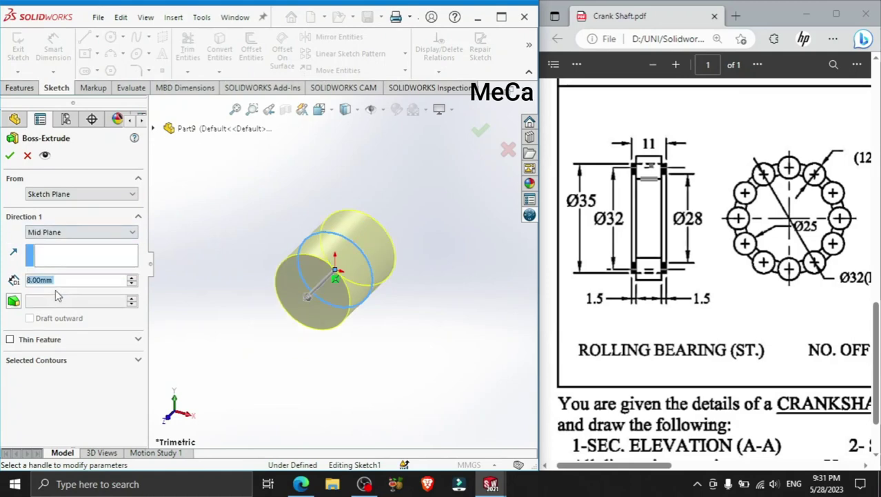
click(12, 156)
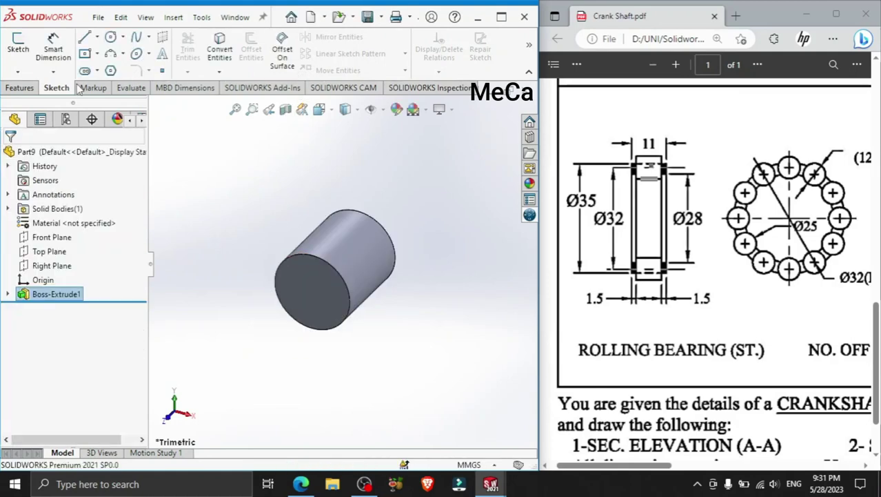
click(19, 88)
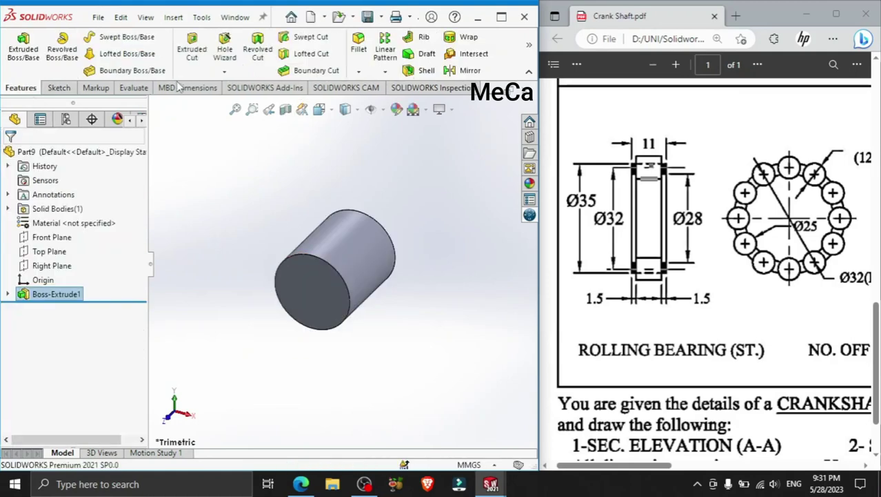
Fillet both circular end edges of the roller at 0.4 mm and inspect the result
click(380, 224)
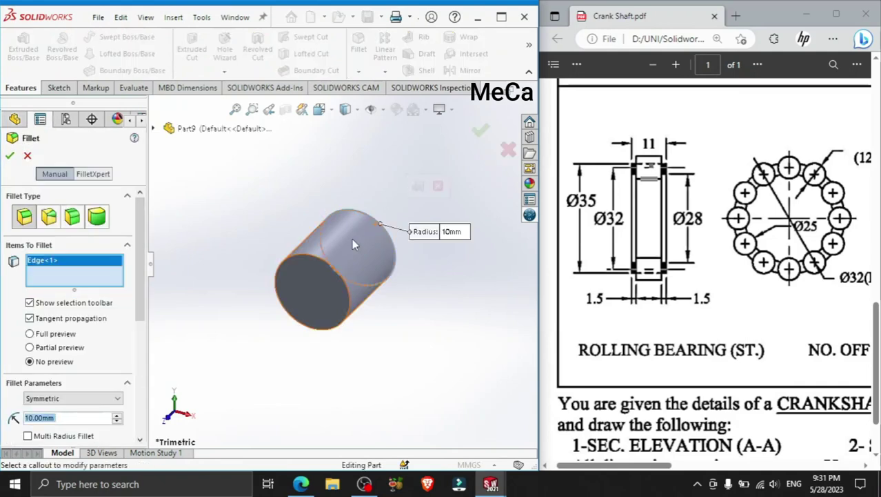
click(341, 280)
text(0)
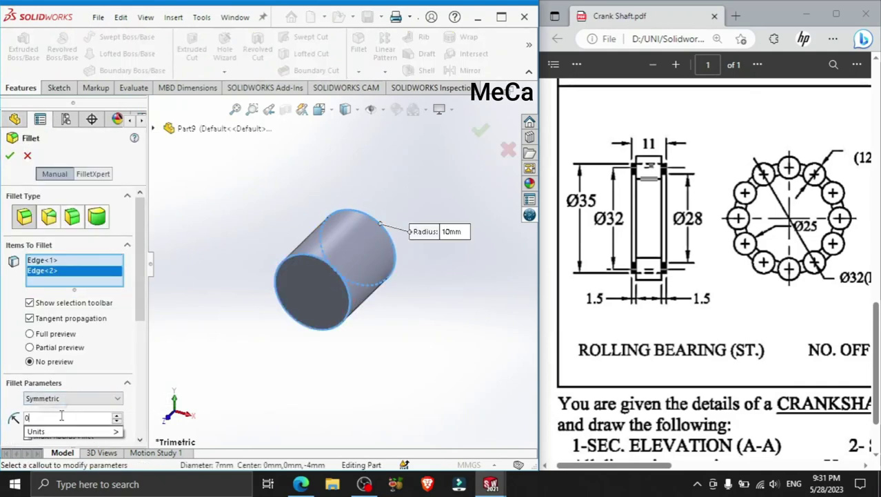
text(.4)
key(Return)
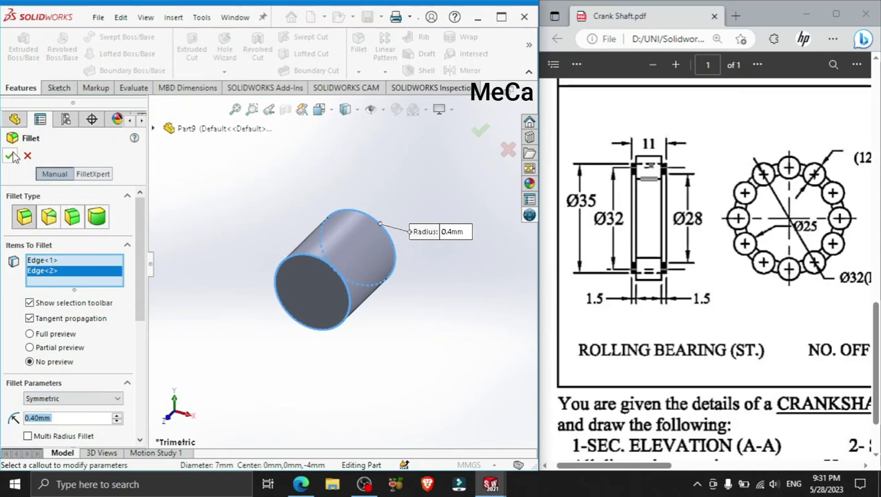
click(11, 156)
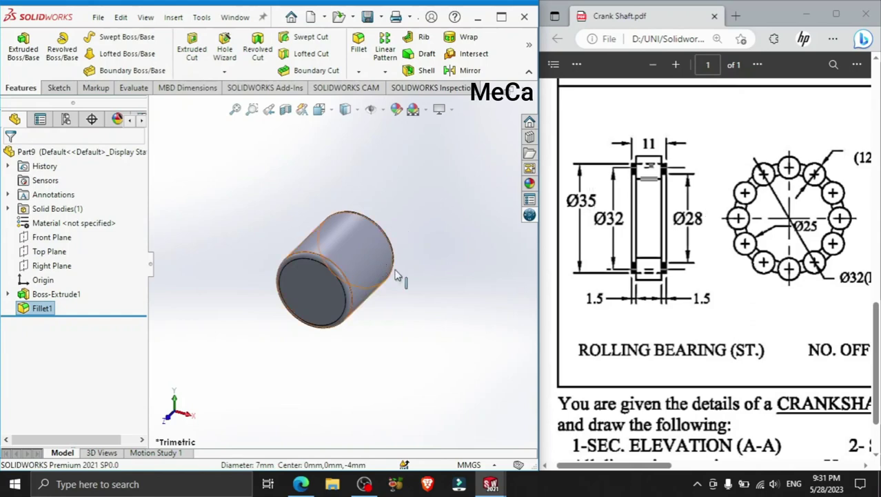
mouse_move(398, 275)
middle_down()
mouse_move(459, 254)
mouse_move(331, 237)
middle_up()
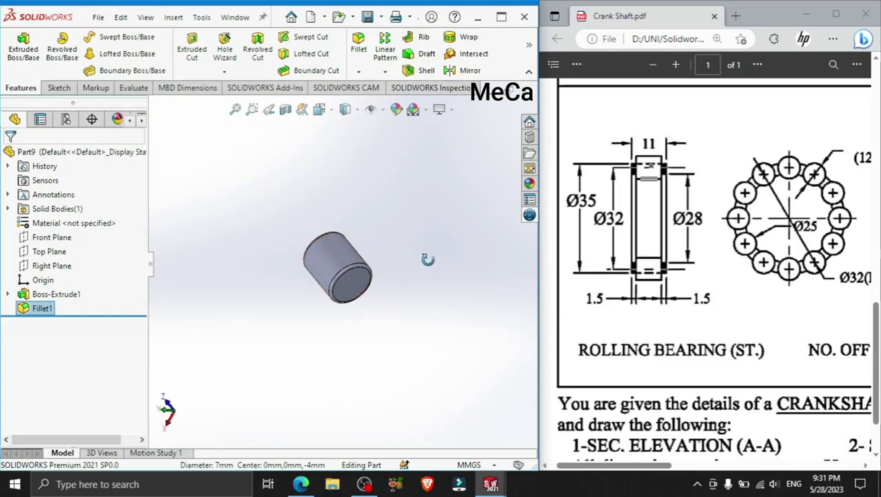
scroll(734, 337, up, 5)
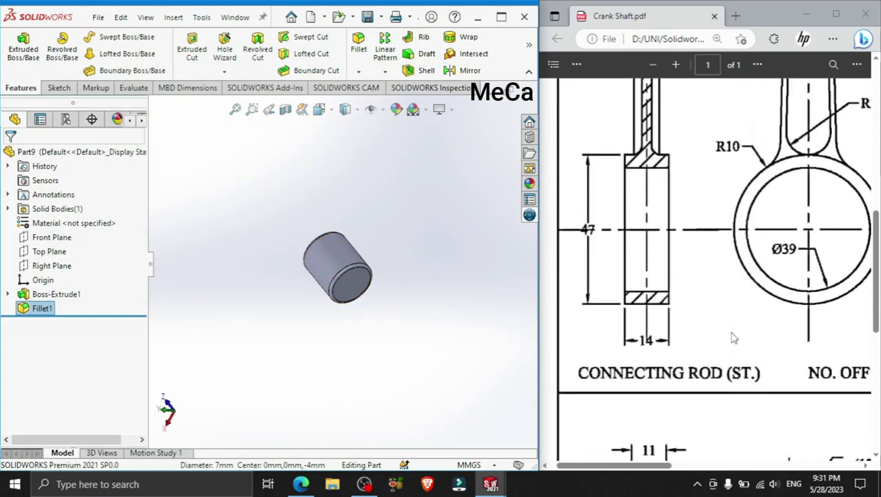
scroll(740, 329, right, 3)
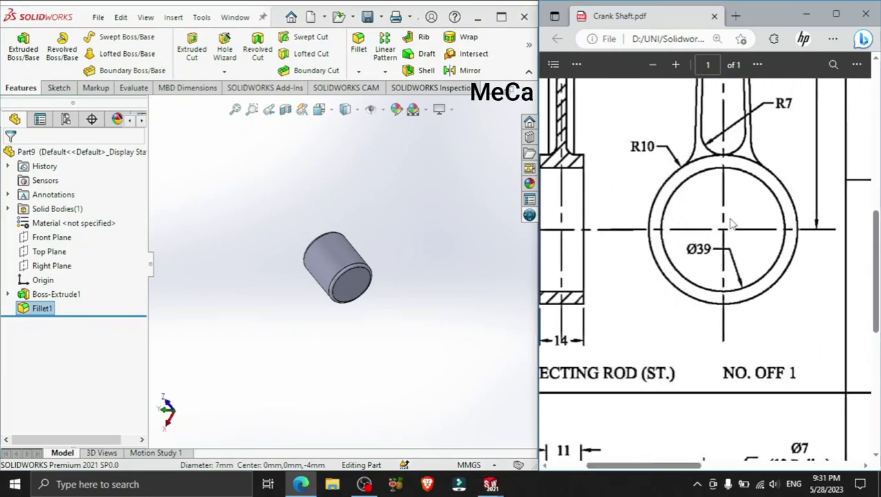
scroll(708, 241, down, 5)
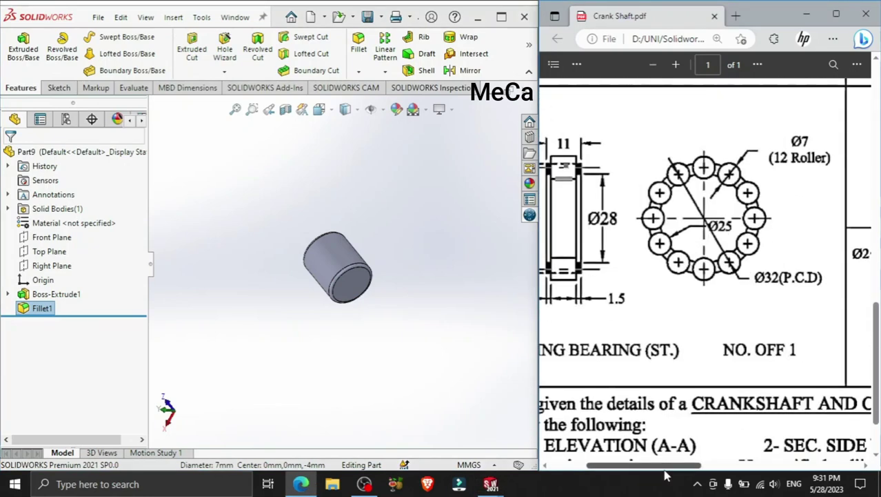
drag(656, 468, 648, 467)
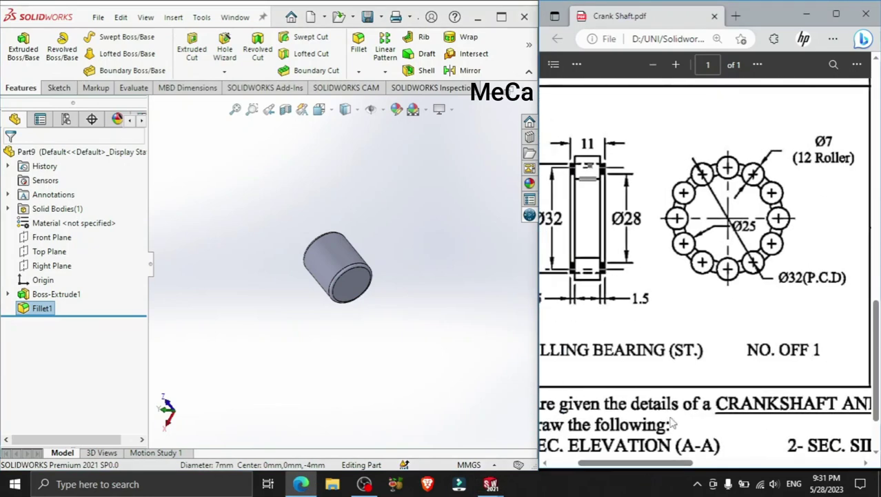
scroll(773, 250, up, 4)
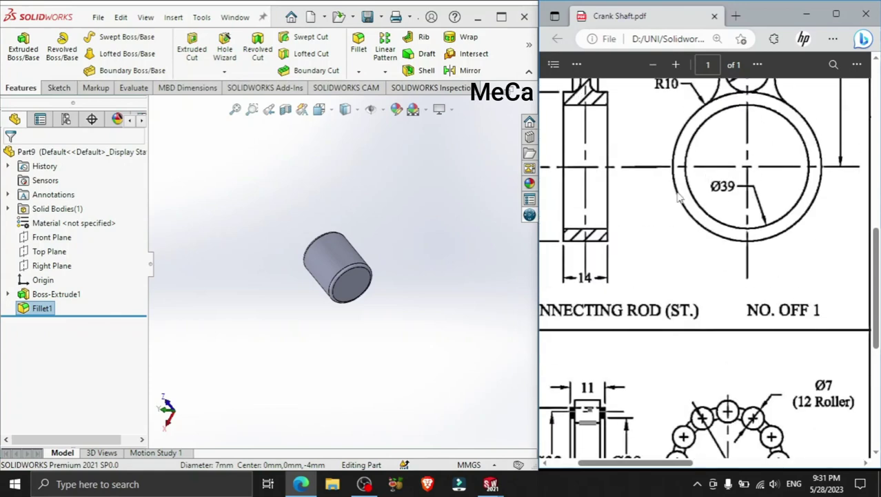
middle_drag(415, 247, 318, 223)
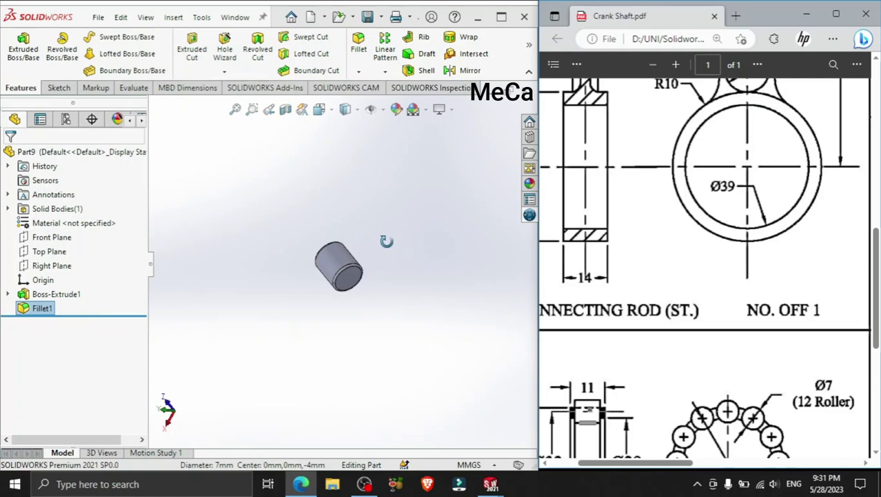
Make a new assembly from the current part, saving the part first
click(324, 18)
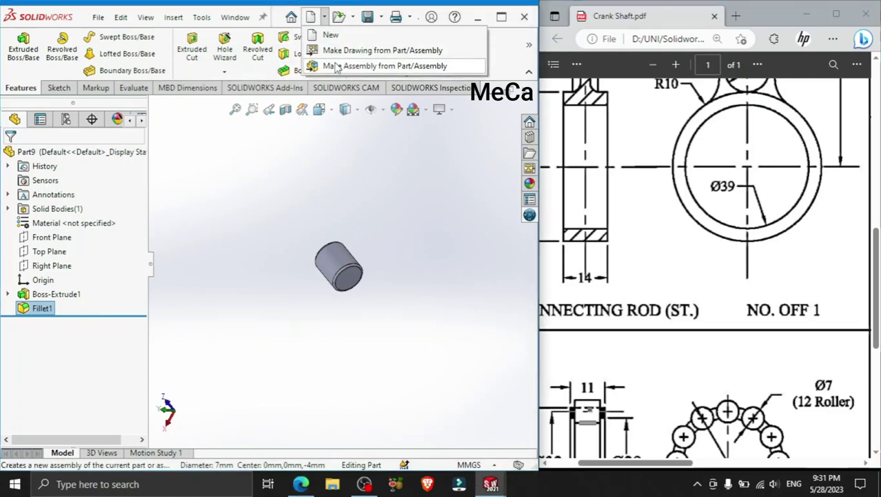
click(337, 66)
click(463, 253)
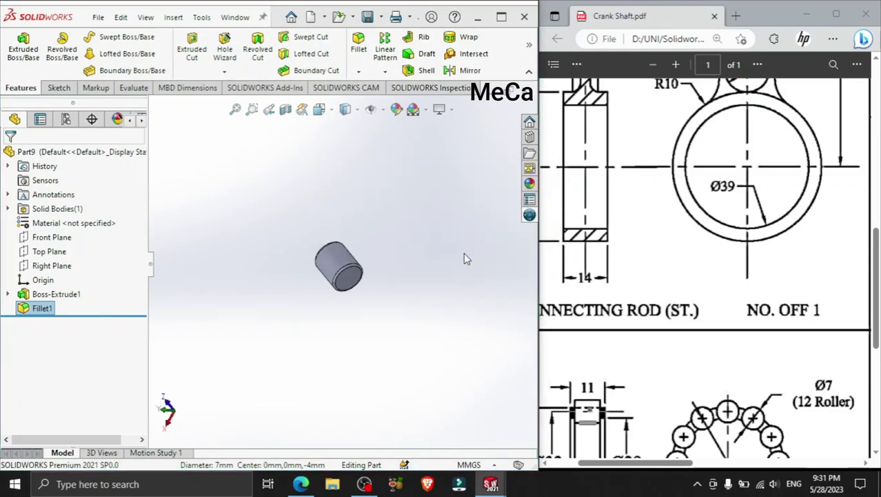
text(0)
key(Return)
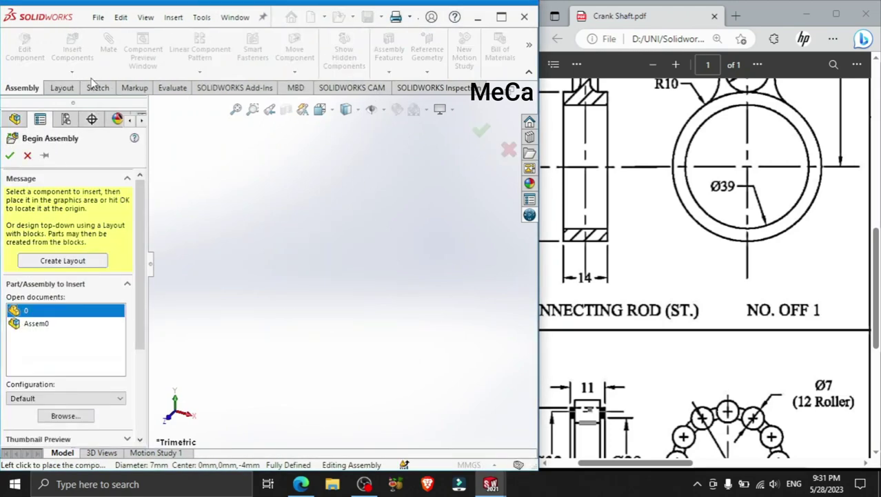
Remove 0 and Assem0 from the insert list and open the Ball and Bearing parts
click(58, 327)
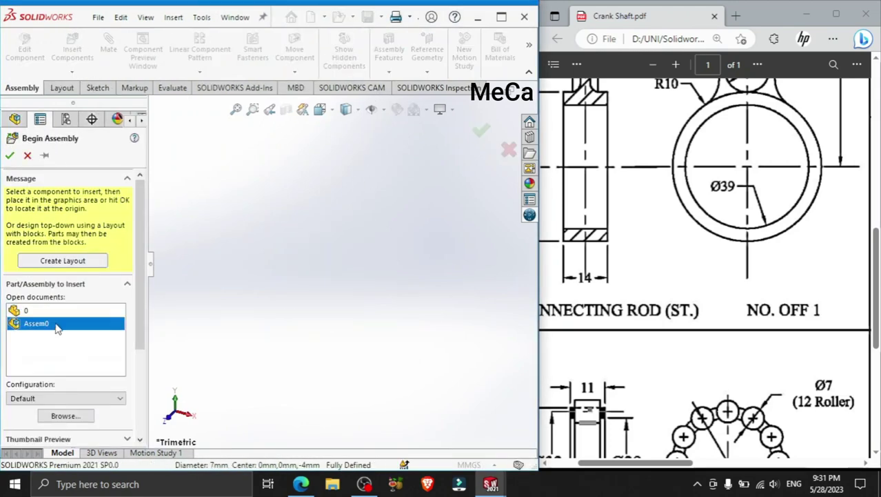
click(55, 312)
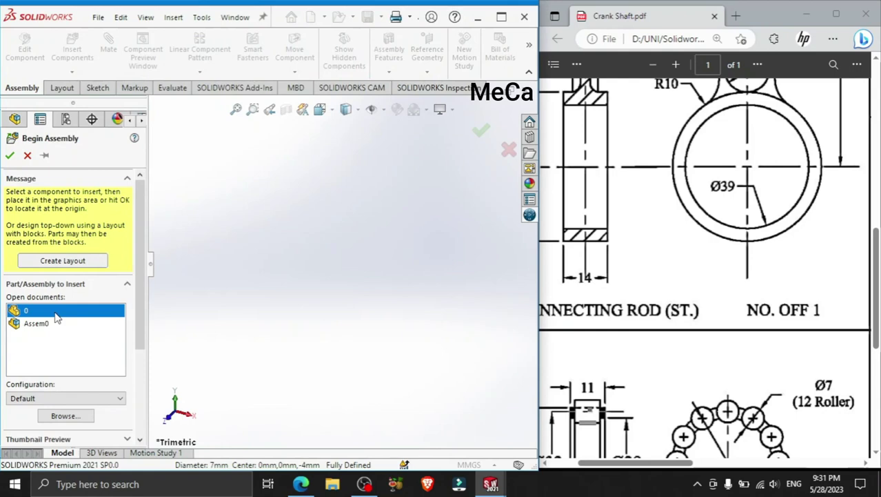
right_click(57, 314)
click(90, 336)
right_click(65, 314)
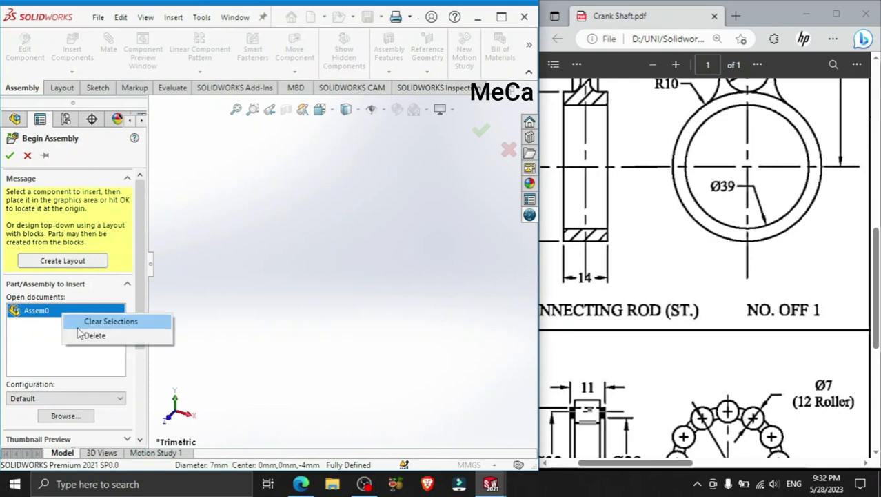
click(88, 335)
click(65, 389)
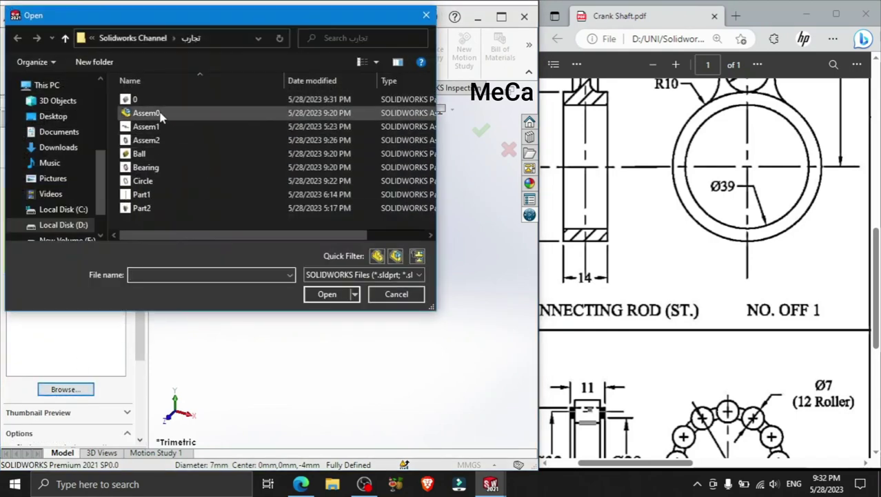
click(153, 153)
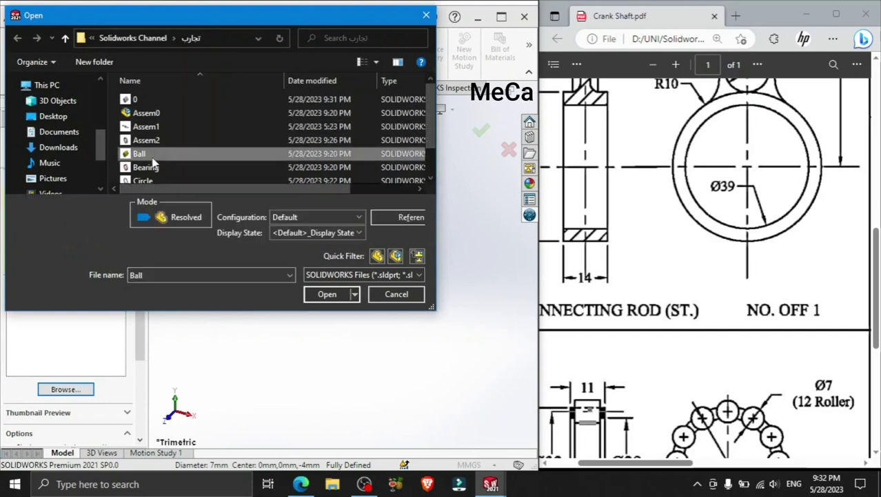
ctrl+click(153, 167)
click(330, 295)
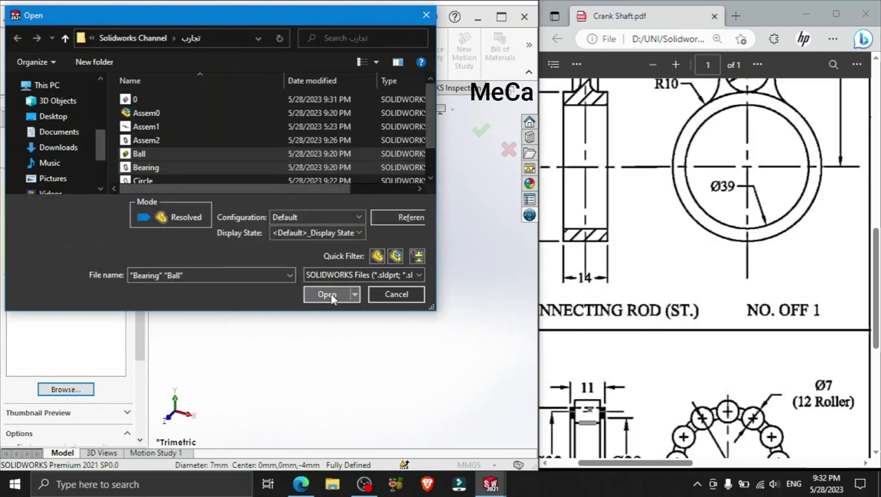
Place the Ball roller and Bearing cage, float the Ball, and drag it toward the cage
click(371, 229)
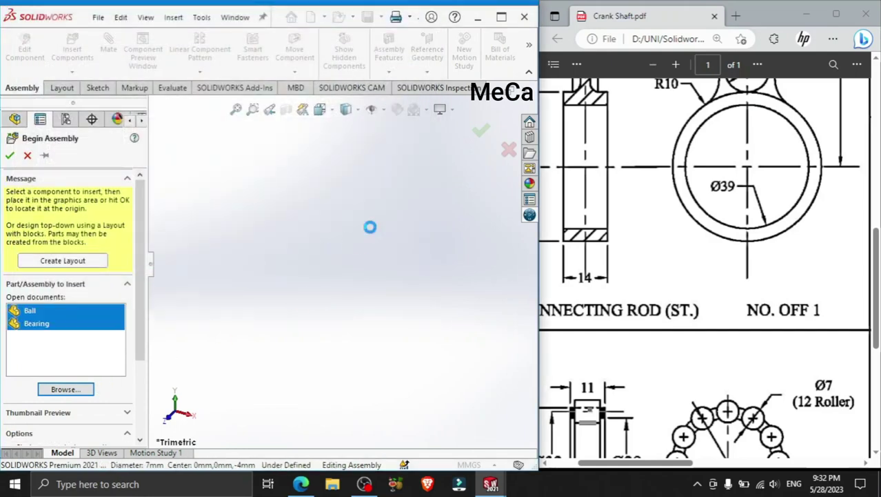
scroll(355, 259, up, 5)
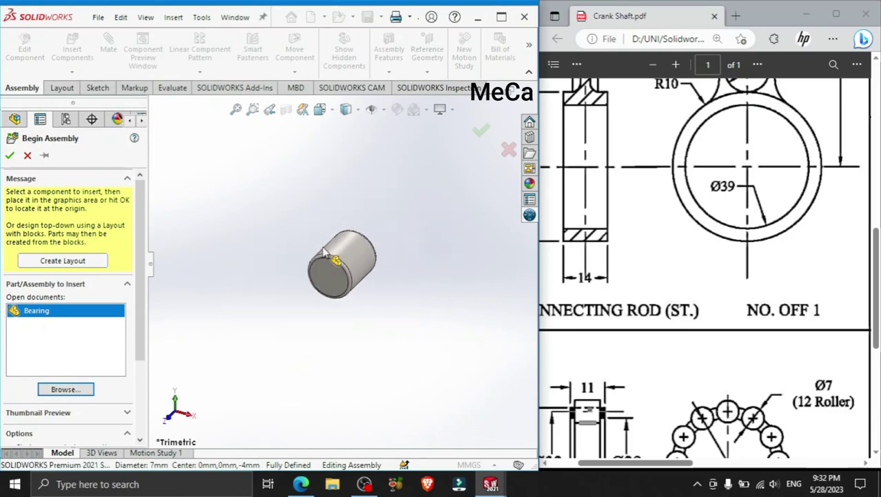
click(298, 286)
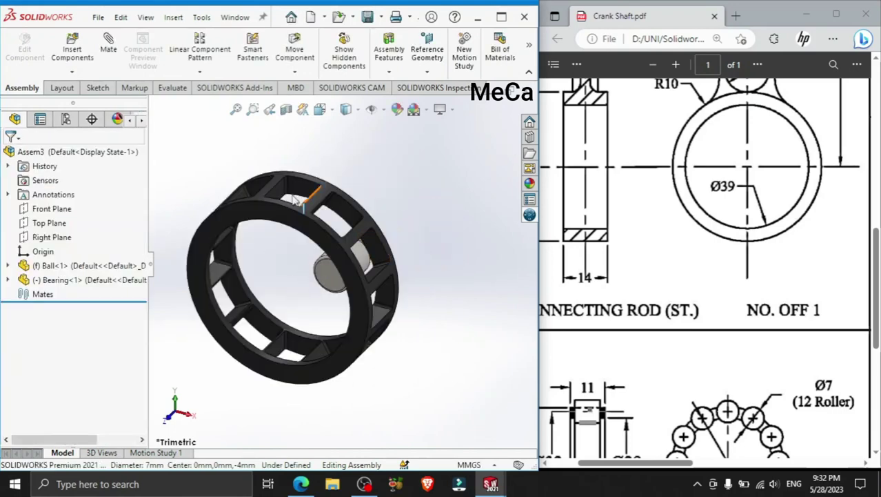
drag(312, 292, 292, 295)
click(301, 287)
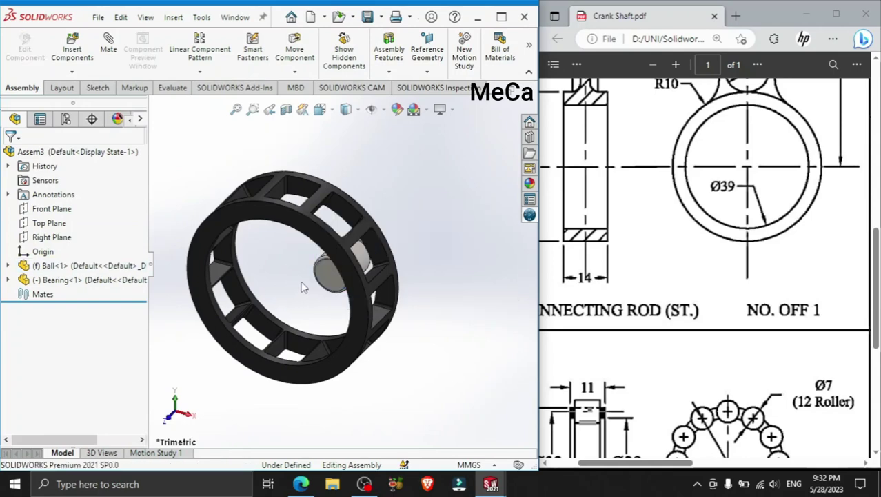
right_click(117, 266)
click(131, 220)
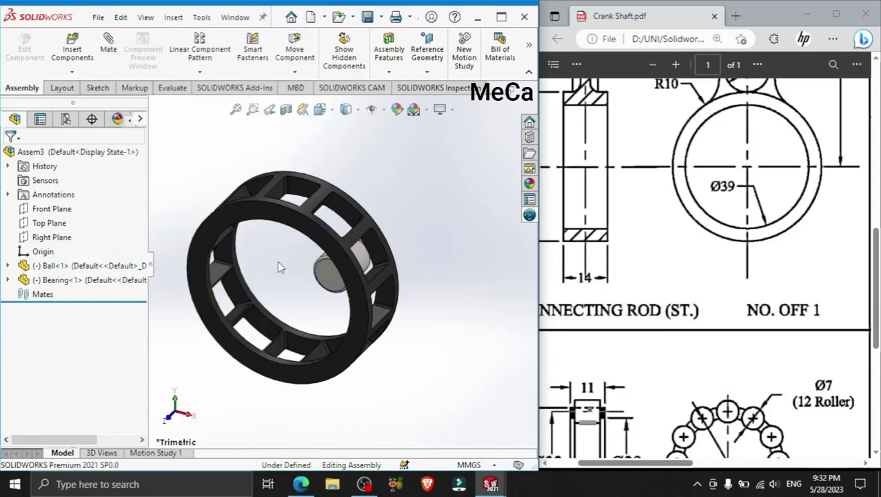
drag(332, 282, 304, 297)
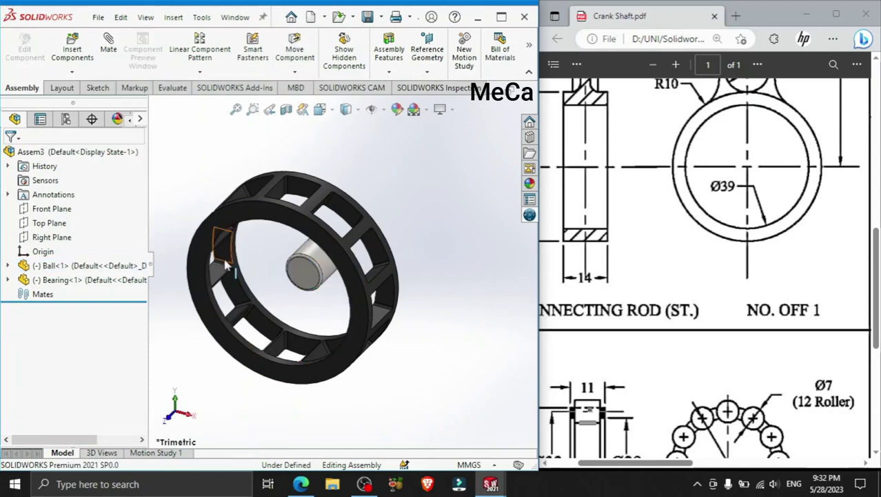
Mate the Bearing's Right Plane coincident with the Ball's Right Plane, then drag the roller to test it
click(109, 49)
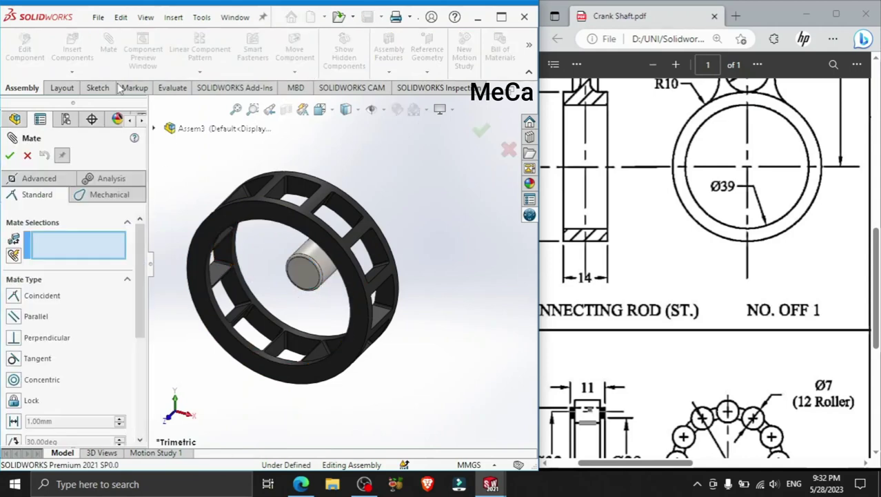
click(156, 130)
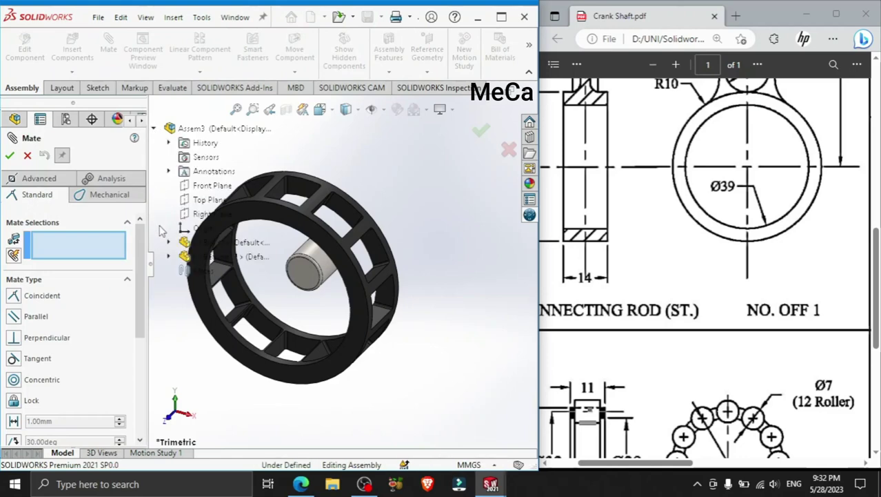
click(169, 256)
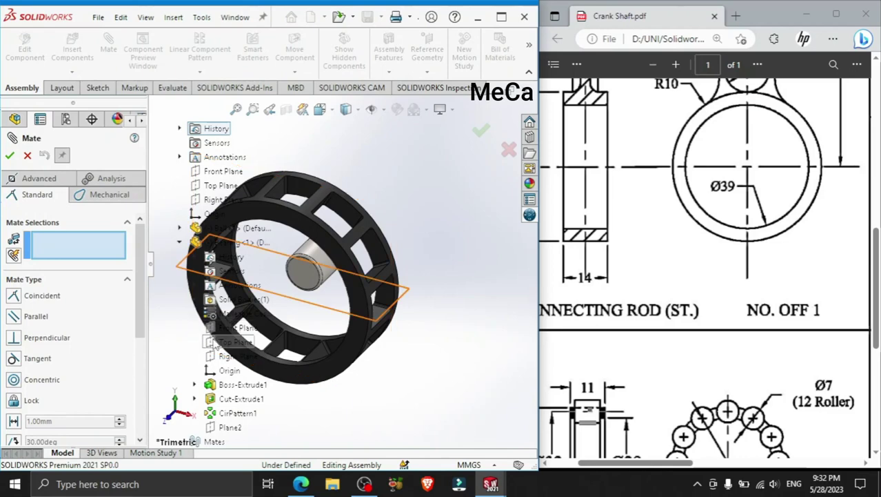
click(216, 355)
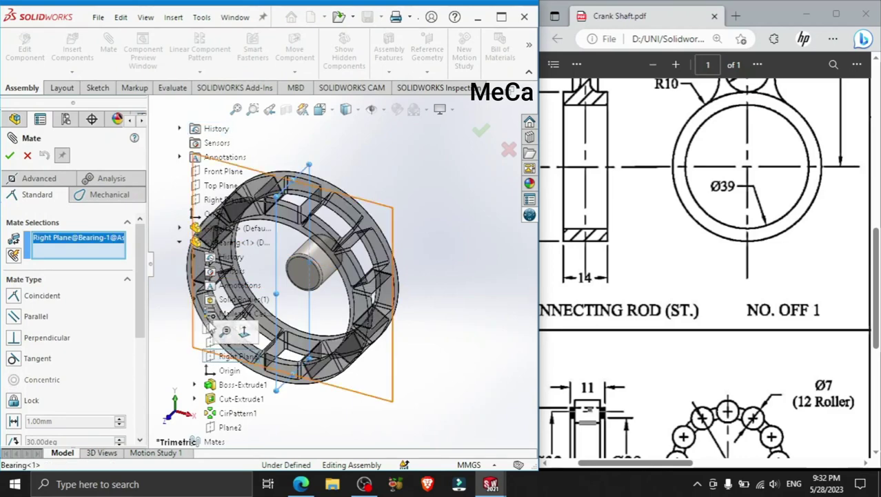
scroll(338, 172, up, 3)
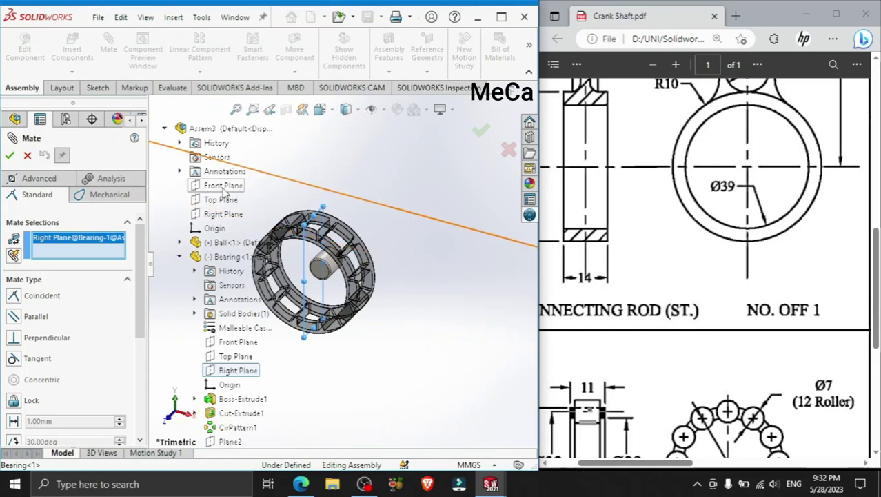
click(223, 216)
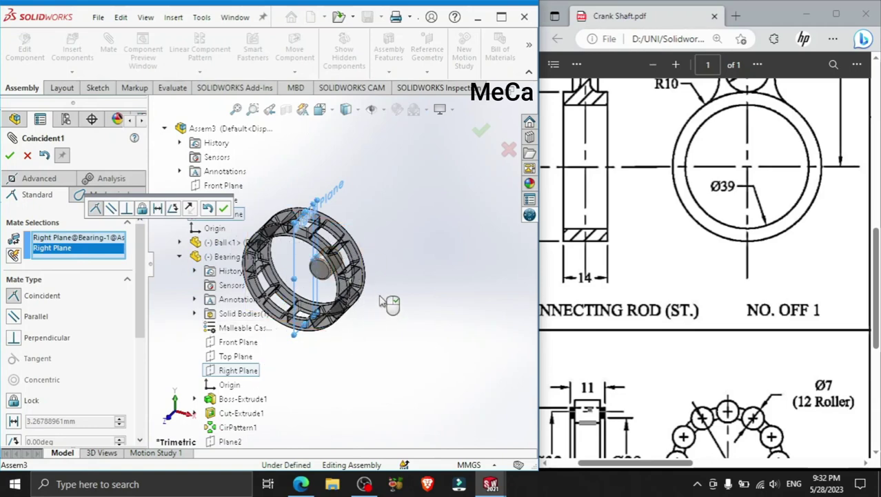
scroll(325, 269, up, 2)
scroll(329, 269, down, 4)
scroll(328, 269, down, 1)
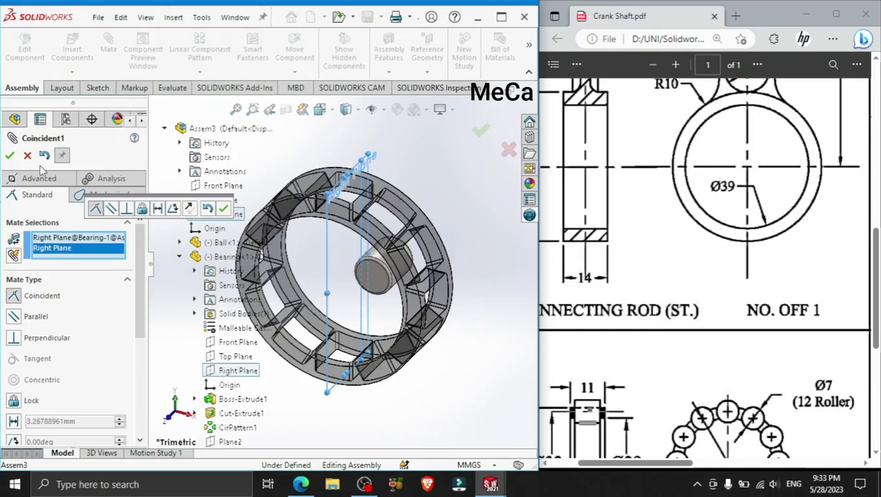
click(9, 155)
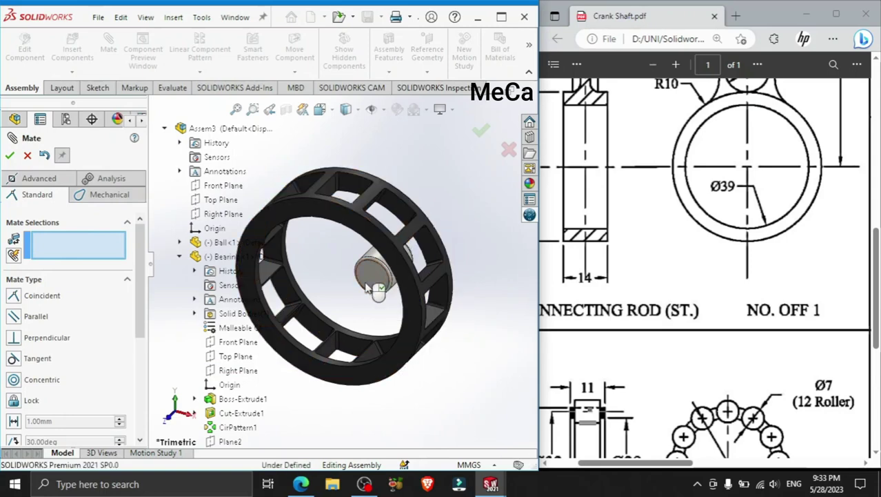
mouse_move(374, 285)
mouse_down()
mouse_move(295, 350)
mouse_move(348, 296)
mouse_up()
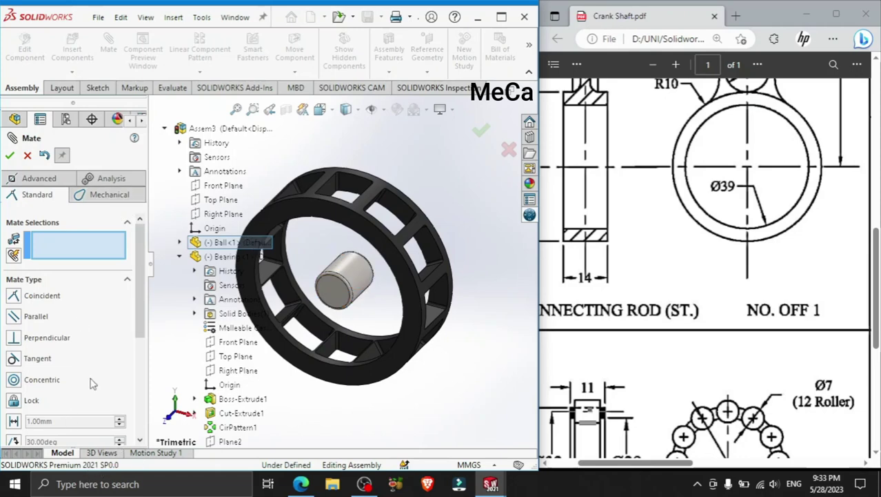
mouse_move(140, 276)
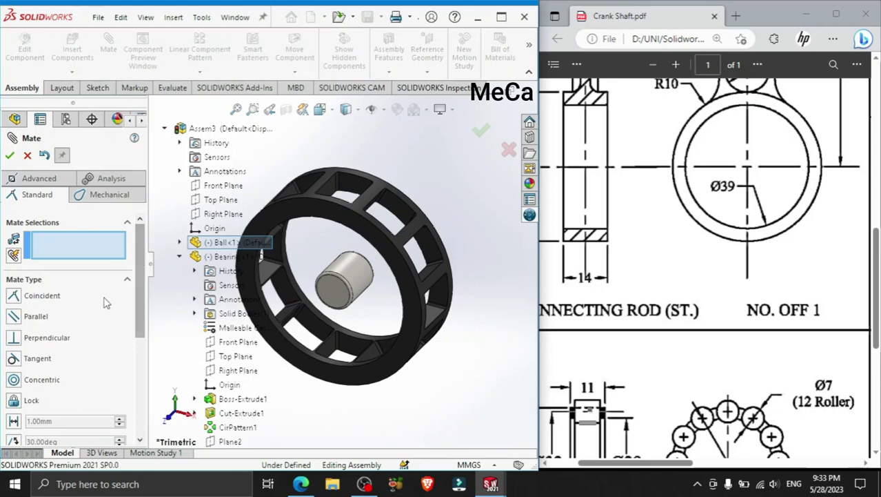
Choose the Width mate from the Advanced mate types, set to Centered
scroll(142, 276, down, 2)
scroll(142, 276, up, 2)
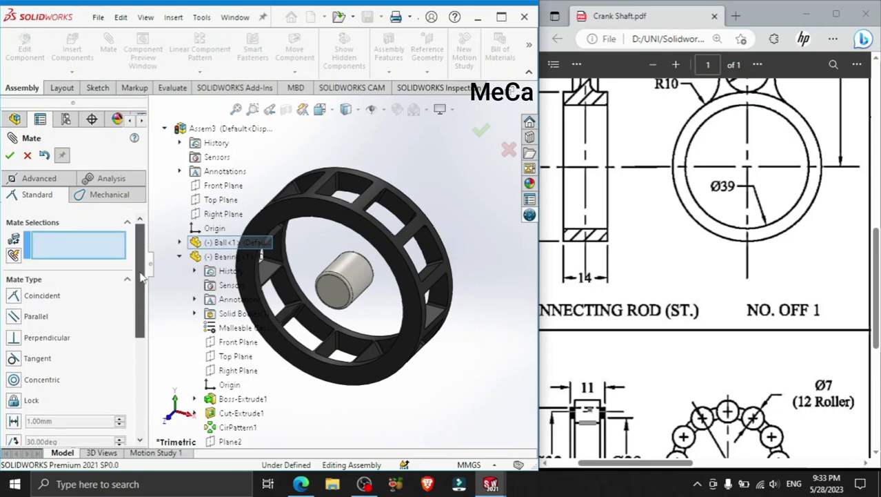
scroll(125, 234, down, 1)
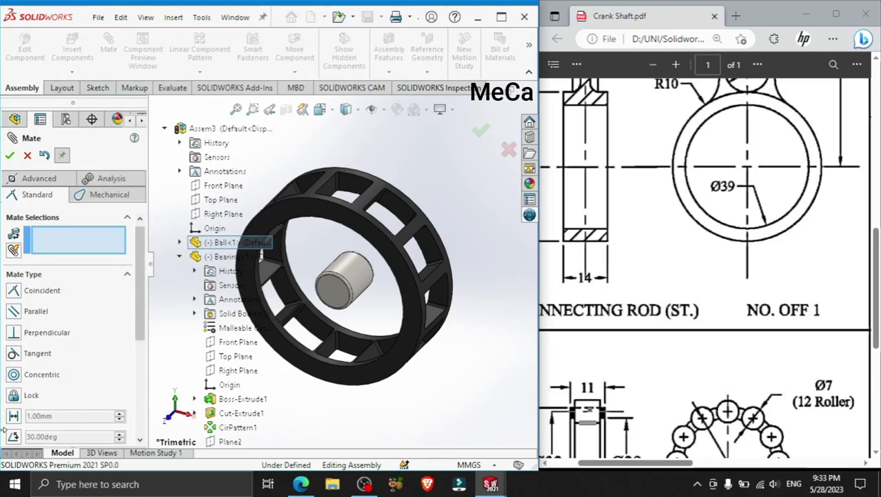
click(124, 194)
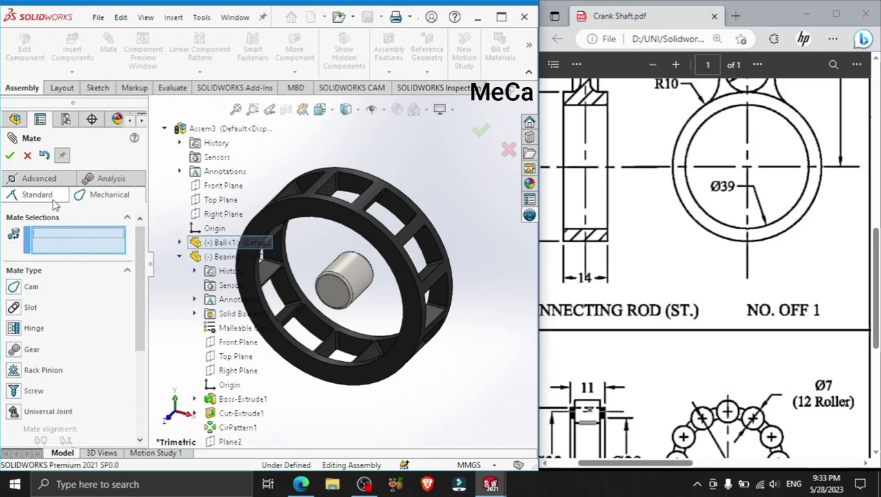
click(39, 178)
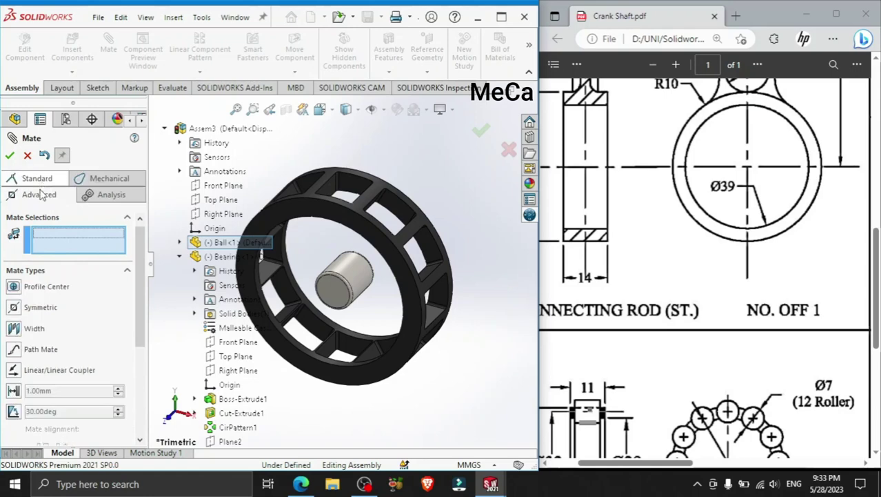
click(15, 329)
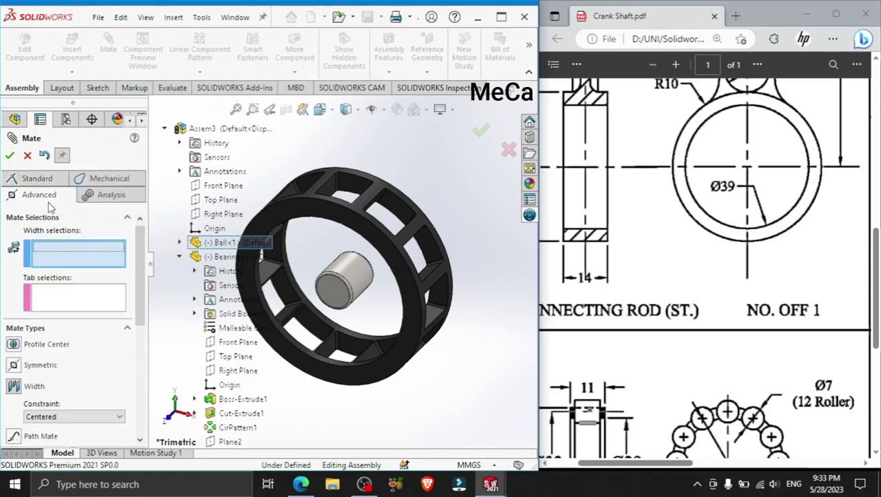
scroll(142, 311, down, 2)
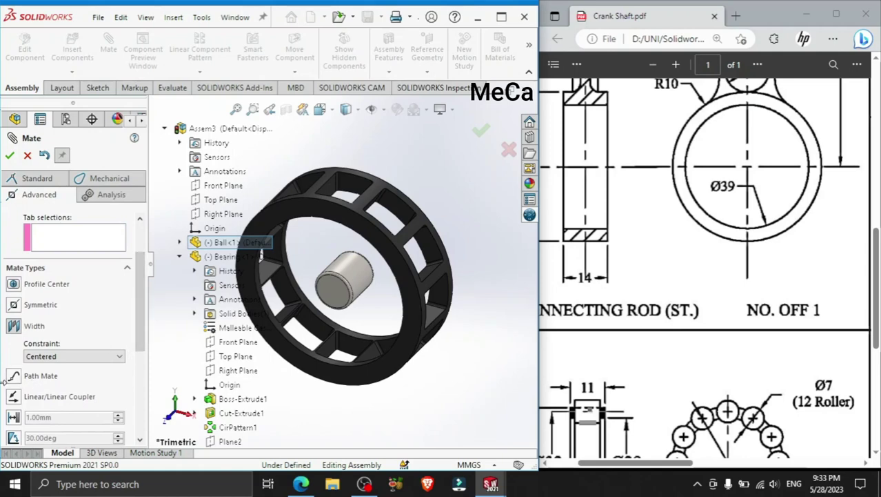
scroll(99, 343, up, 2)
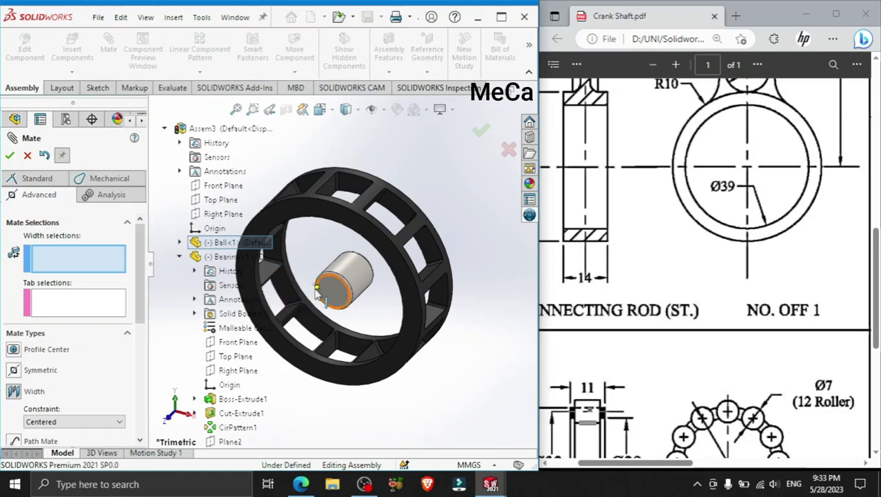
Pick two opposite cage faces as width selections, then cancel the unfinished width mate
scroll(461, 260, up, 2)
scroll(442, 242, up, 1)
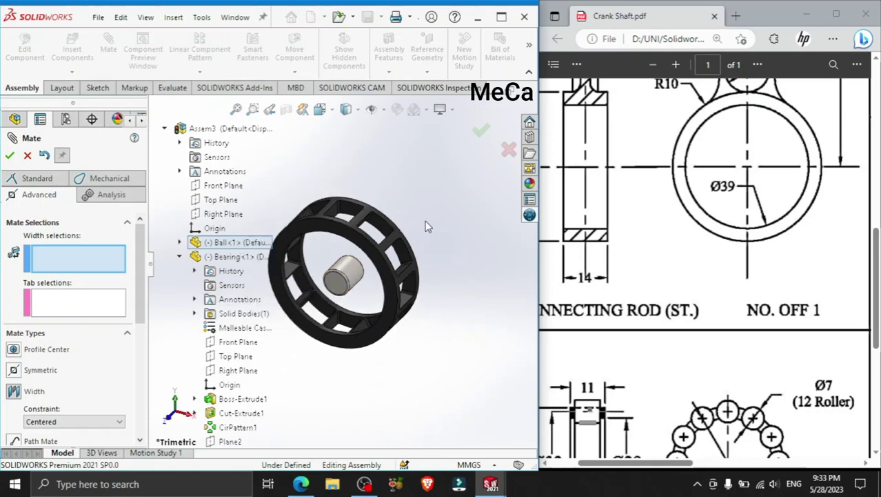
middle_drag(425, 220, 367, 269)
scroll(367, 269, down, 3)
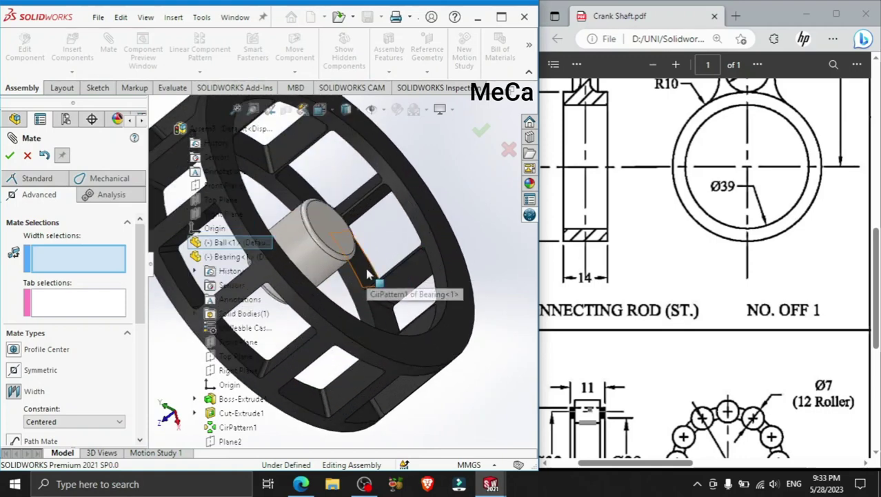
click(373, 270)
scroll(421, 236, up, 1)
middle_drag(436, 217, 298, 262)
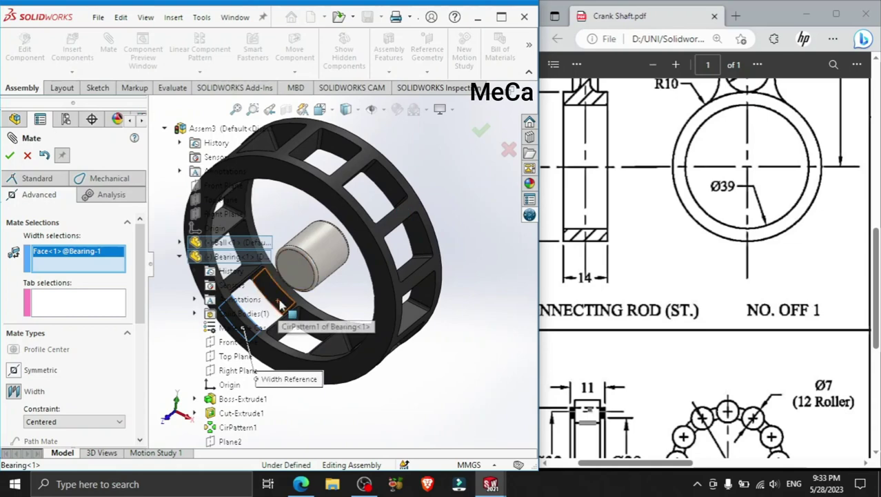
click(281, 303)
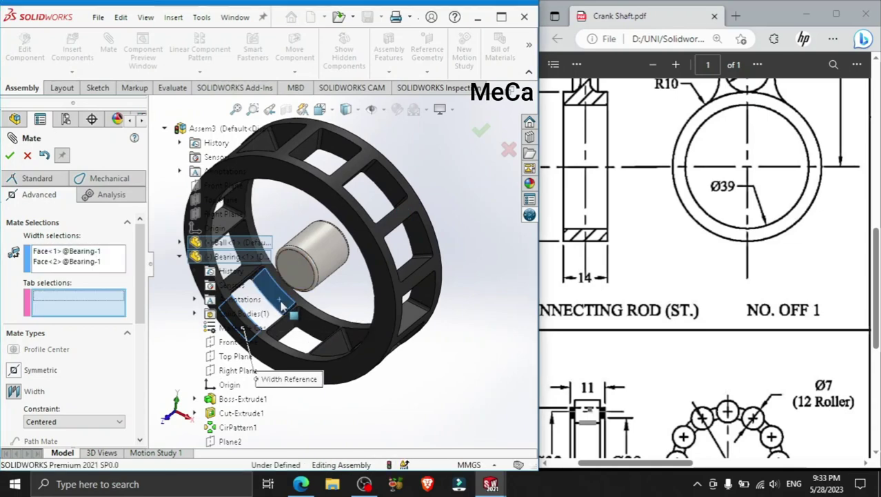
middle_drag(281, 303, 298, 308)
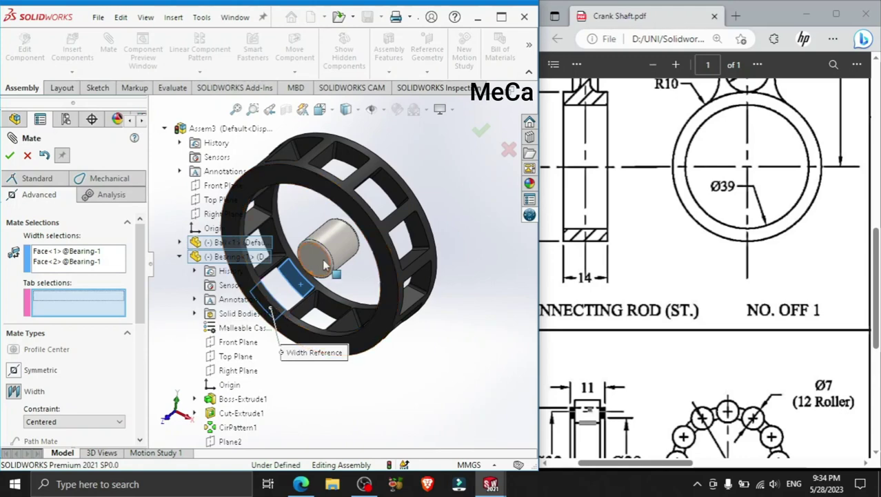
click(27, 155)
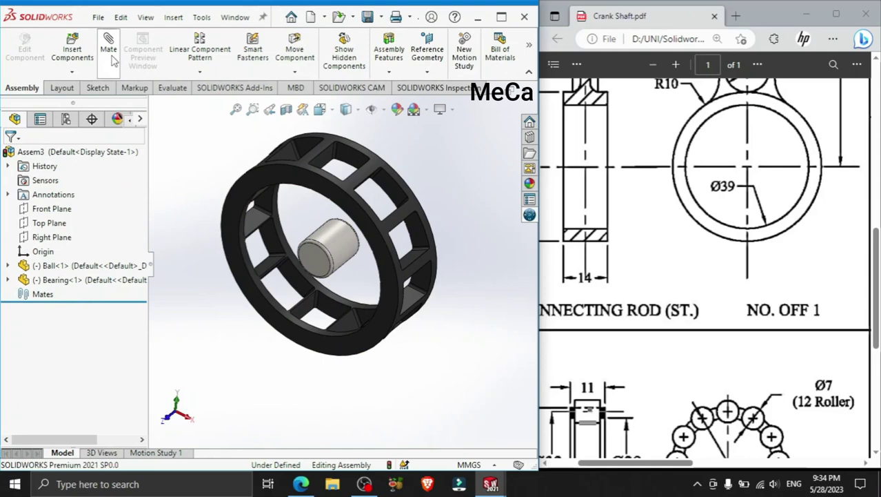
Start a new Width mate and orbit the cage to a tilted view of a slot
click(110, 58)
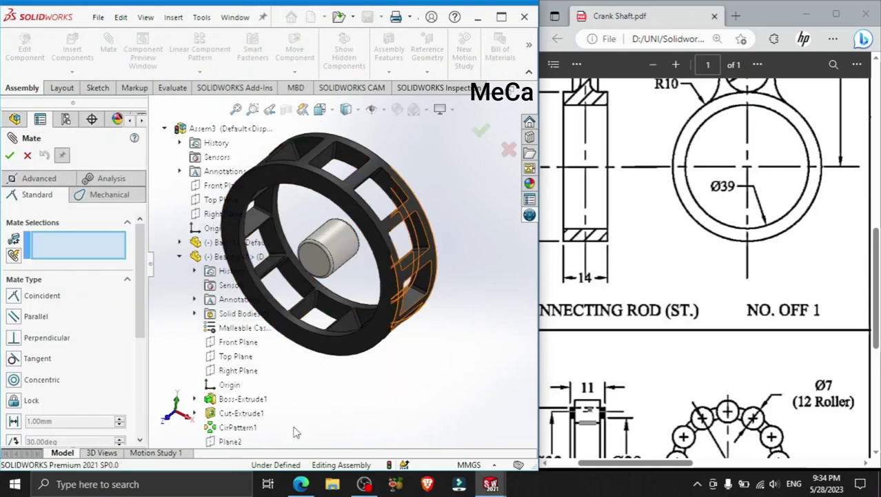
click(36, 178)
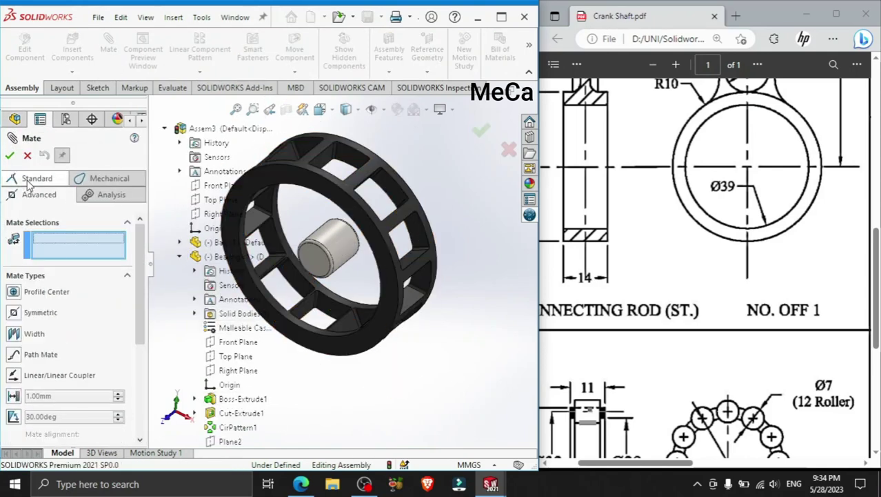
click(15, 335)
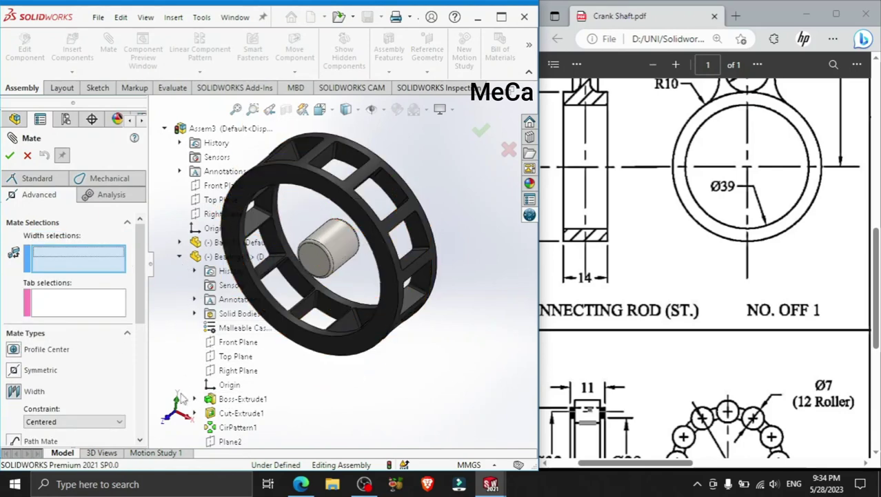
click(168, 416)
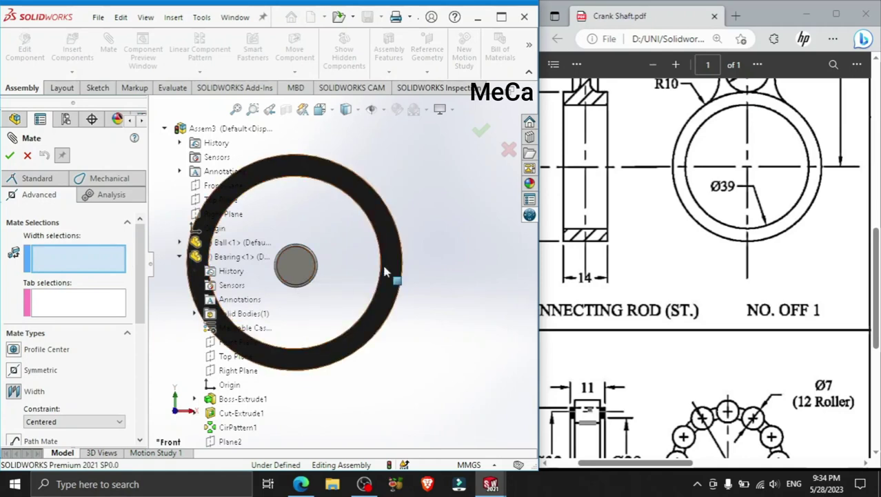
mouse_move(410, 236)
middle_down()
mouse_move(287, 232)
mouse_move(345, 249)
middle_up()
scroll(446, 284, up, 5)
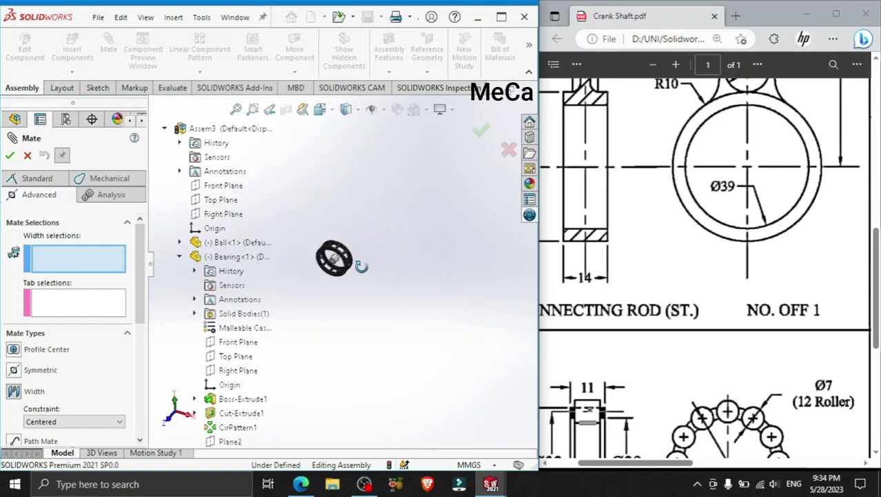
scroll(306, 260, down, 3)
scroll(324, 276, down, 3)
scroll(352, 312, down, 4)
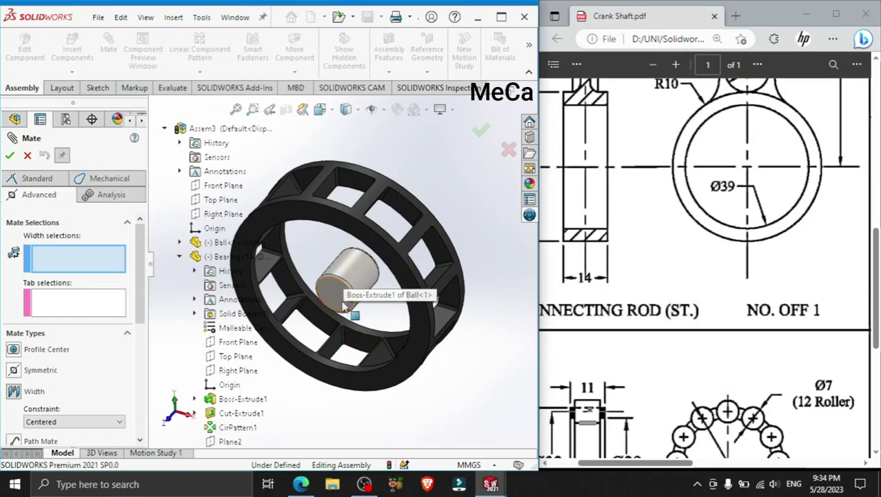
mouse_move(358, 314)
middle_down()
mouse_move(335, 379)
mouse_move(413, 299)
mouse_move(505, 273)
mouse_move(331, 372)
middle_up()
Use two opposite slot faces as width and the roller end face as tab, then test the roller
click(427, 290)
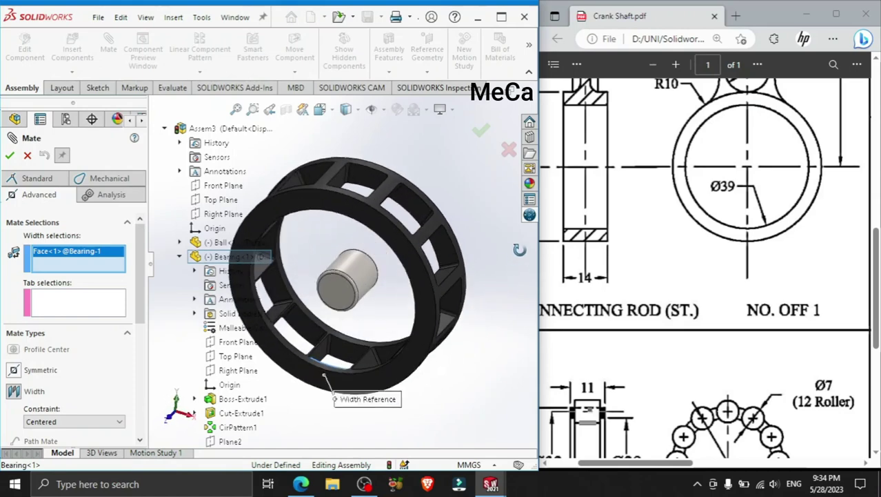
click(348, 355)
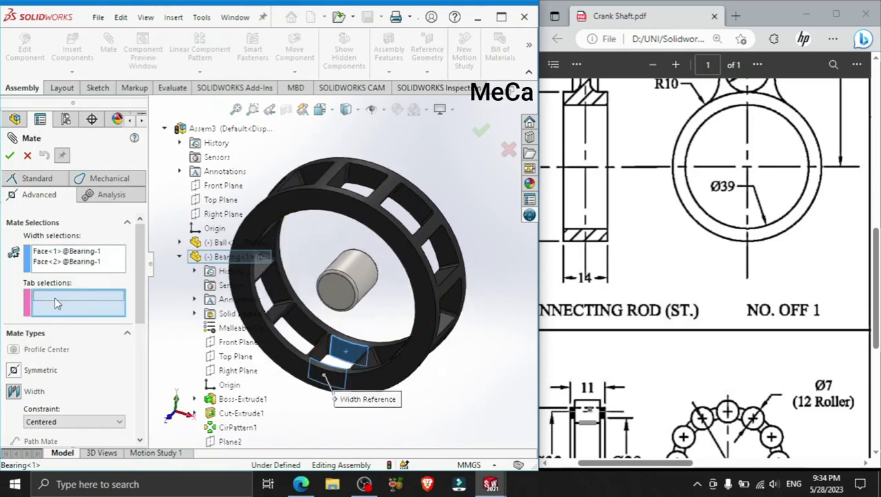
middle_drag(387, 293, 378, 313)
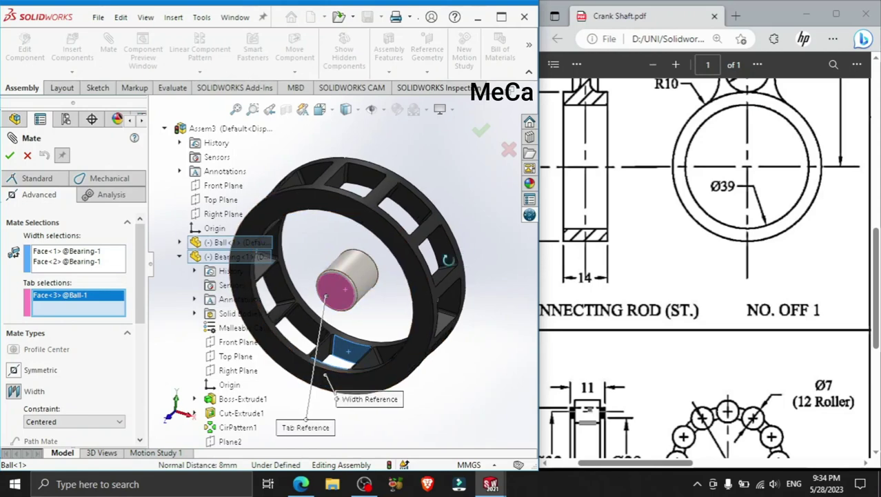
click(377, 285)
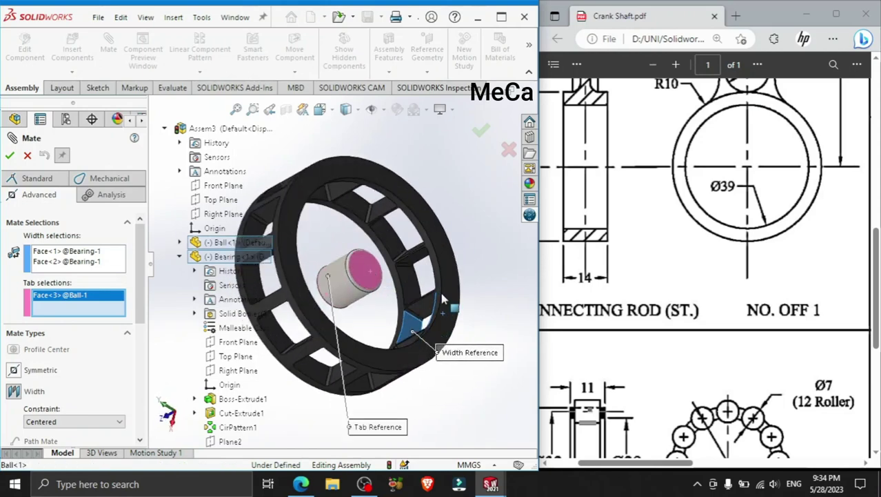
click(10, 155)
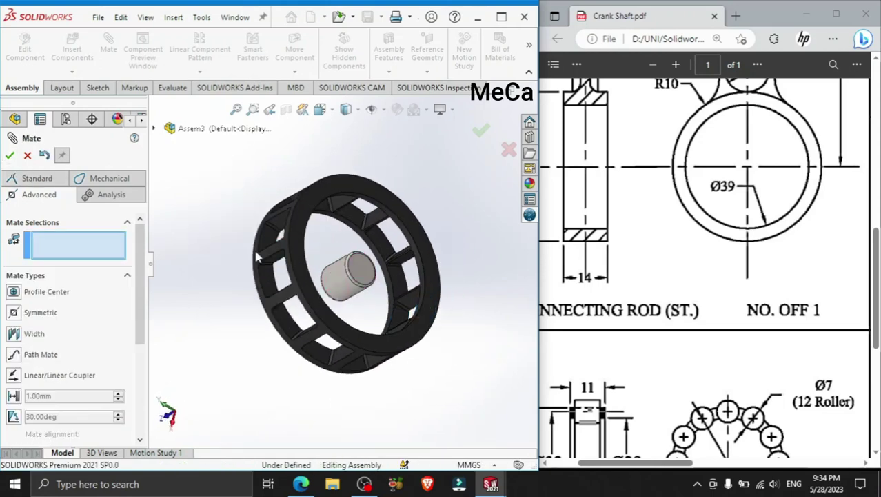
middle_drag(410, 279, 513, 232)
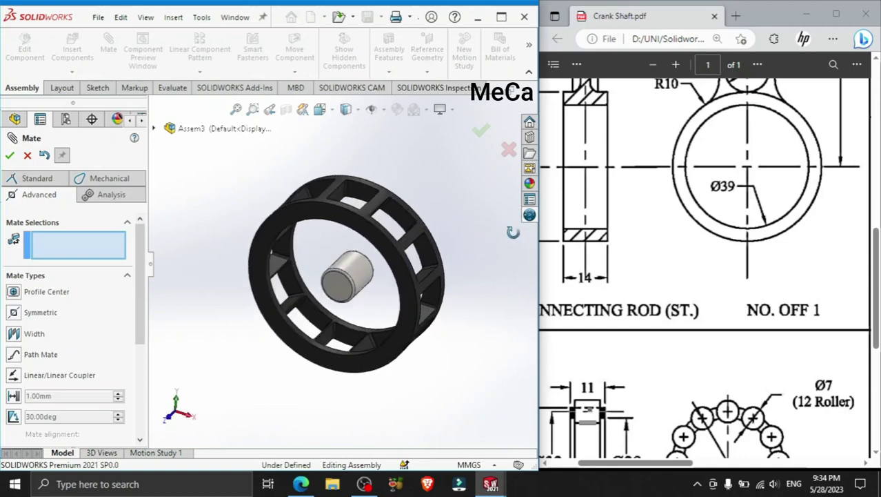
mouse_move(358, 279)
mouse_down()
mouse_move(338, 376)
mouse_move(311, 390)
mouse_move(365, 352)
mouse_move(310, 366)
mouse_move(283, 290)
mouse_move(402, 338)
mouse_move(332, 245)
mouse_move(344, 311)
mouse_up()
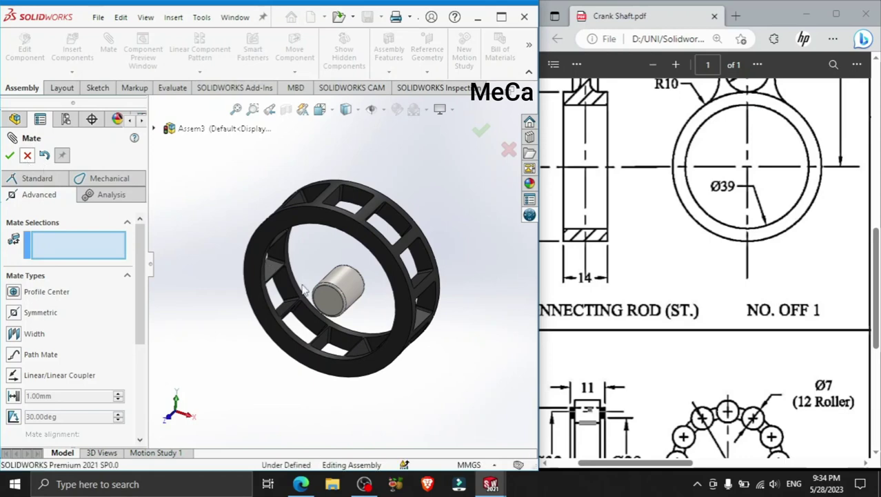
Cancel the mate and close Part7, Assem0, Part8 (without saving) and 0
key(Escape)
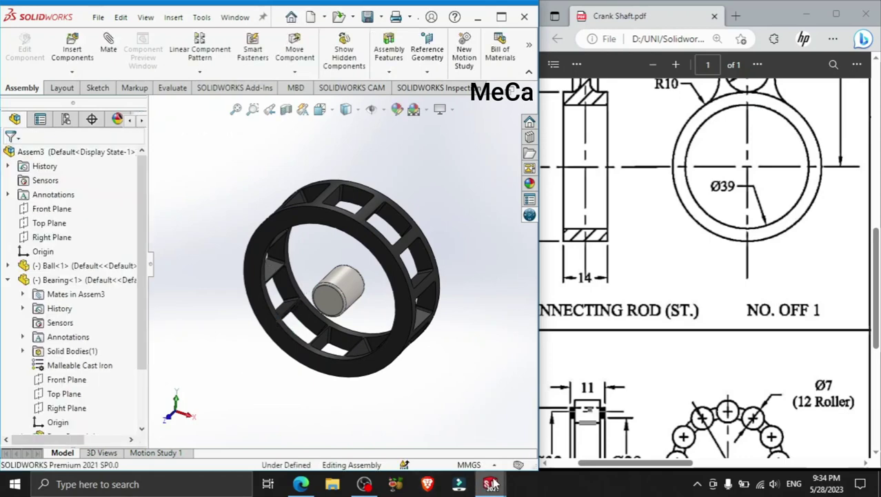
mouse_move(491, 484)
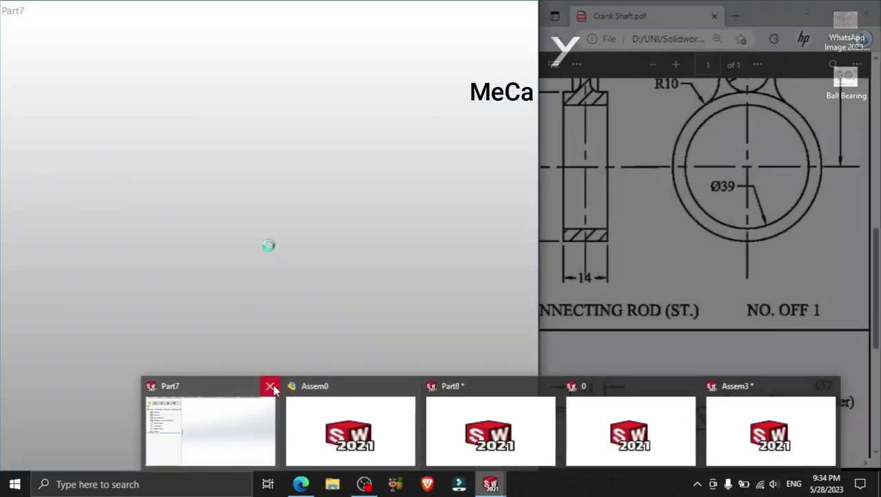
click(266, 385)
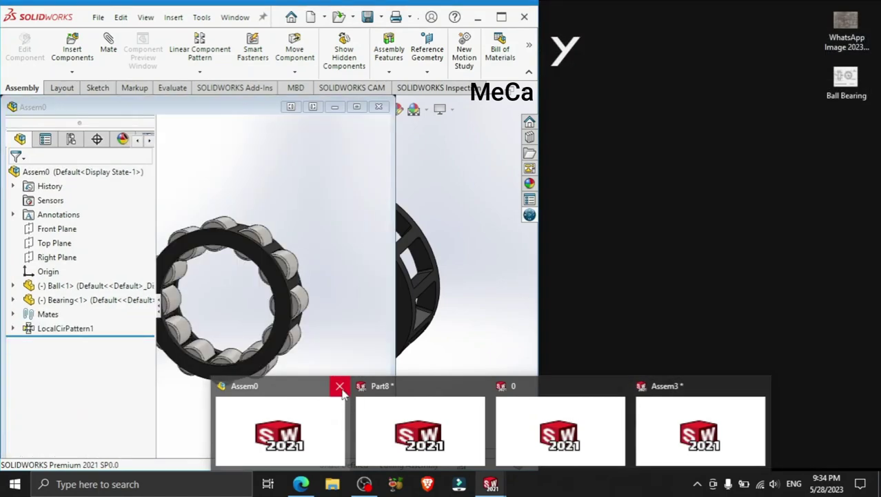
click(340, 387)
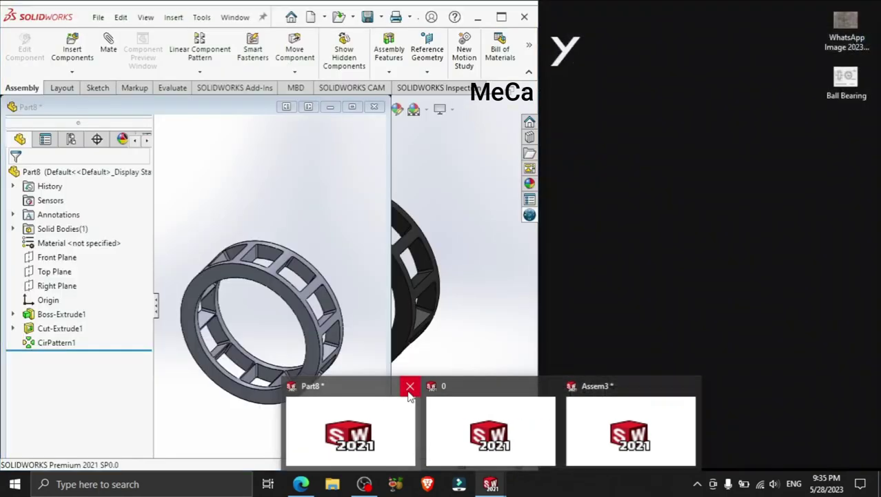
click(406, 386)
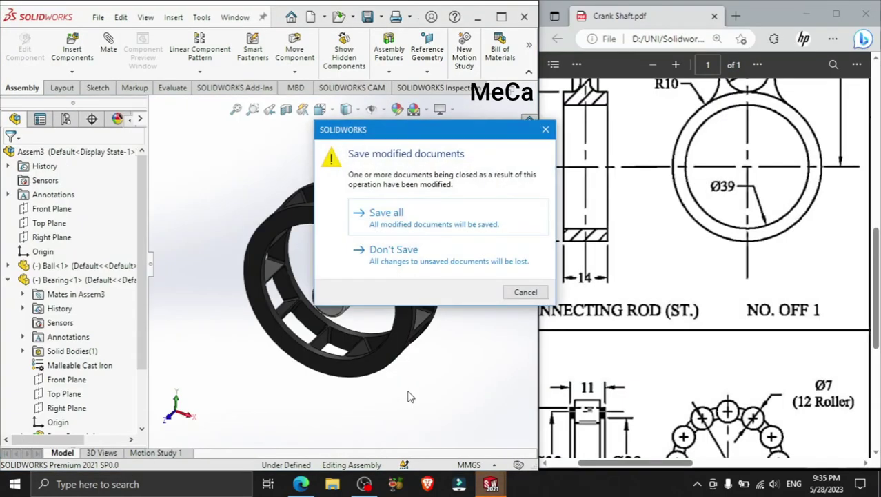
click(427, 253)
mouse_move(490, 483)
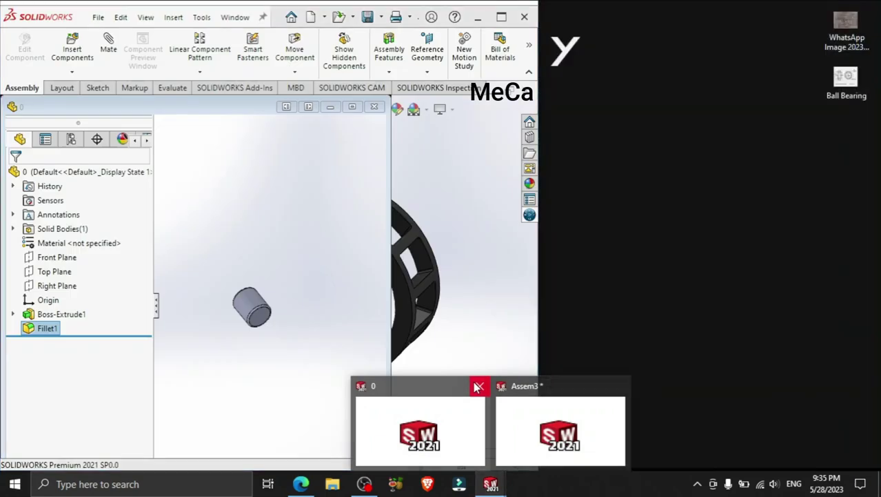
click(478, 387)
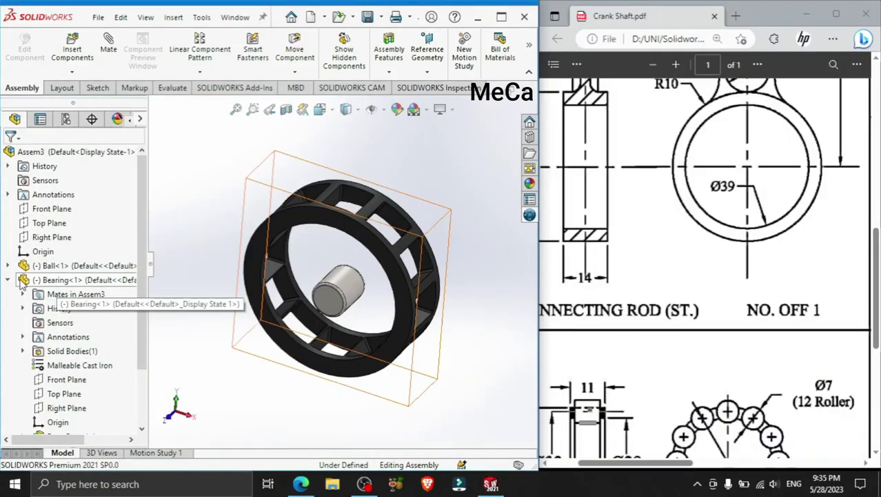
Open the Bearing cage part alone in a tilted front view and show the Reference Geometry list
click(295, 222)
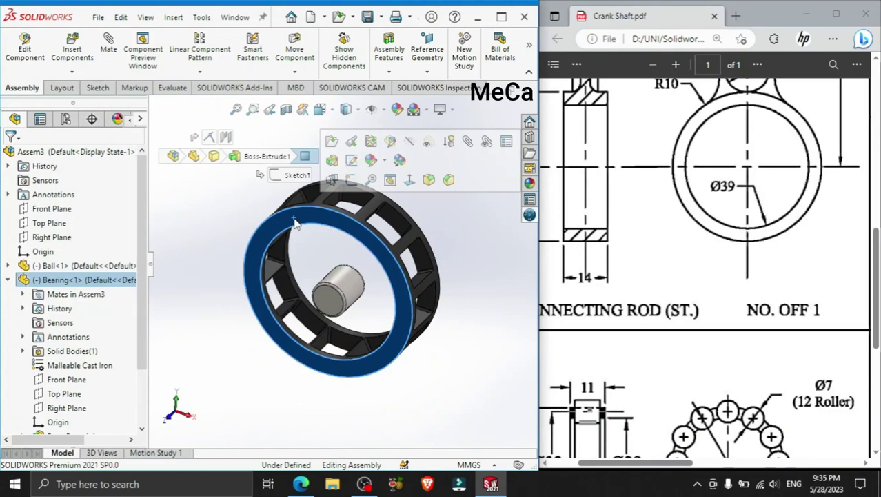
click(332, 142)
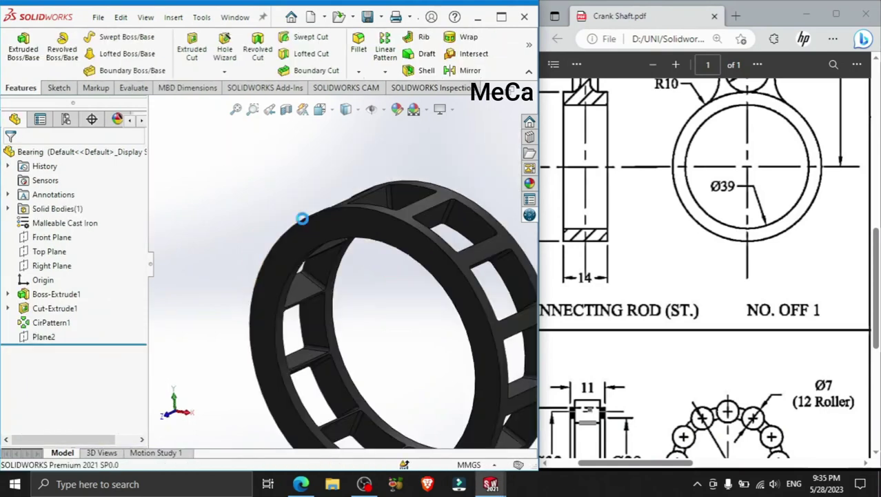
click(167, 414)
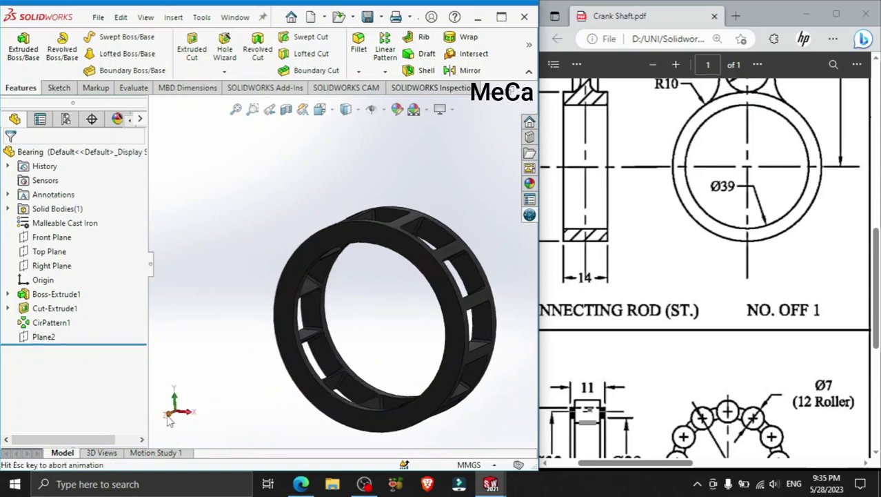
middle_drag(403, 291, 380, 321)
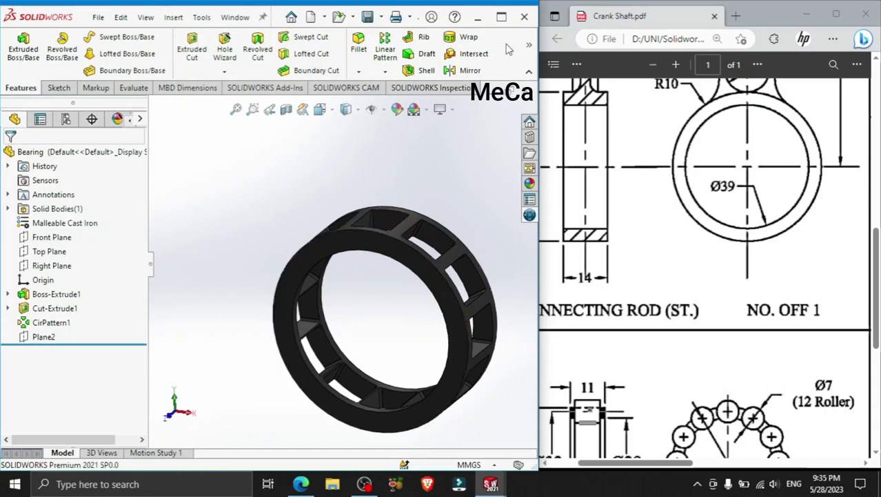
click(522, 48)
click(491, 78)
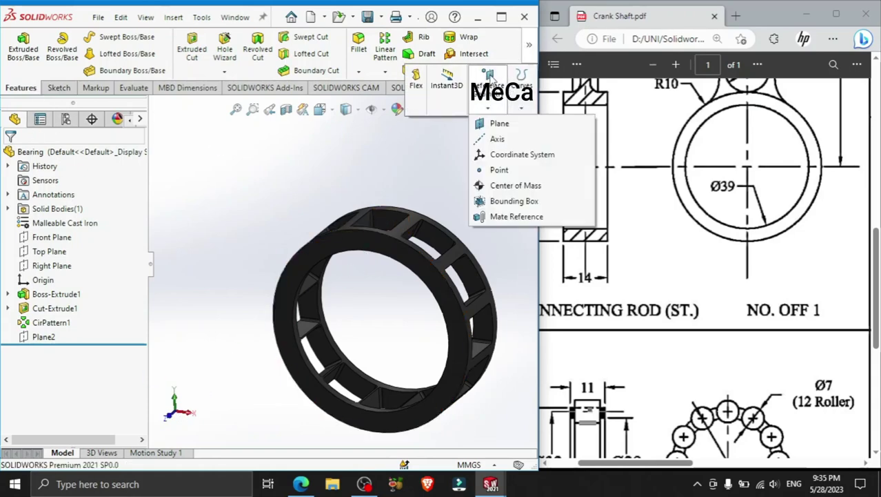
Create reference Plane3 from the Top Plane at a 15.75 mm offset
click(498, 123)
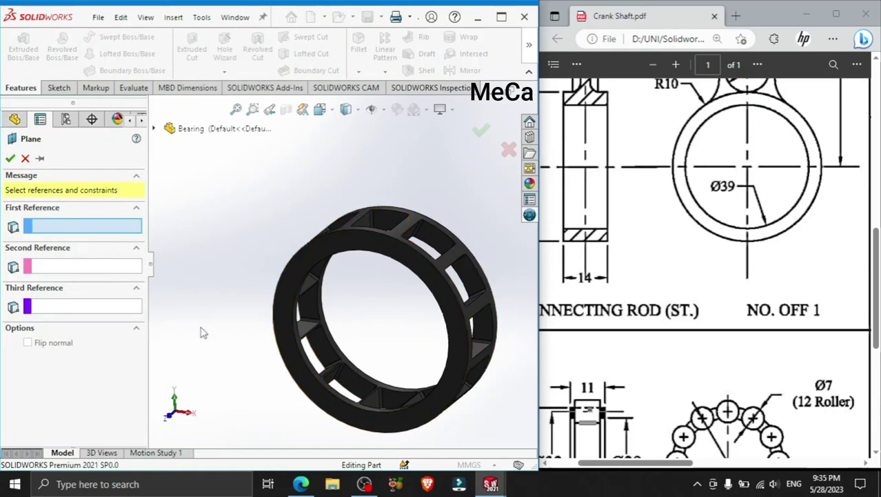
click(155, 130)
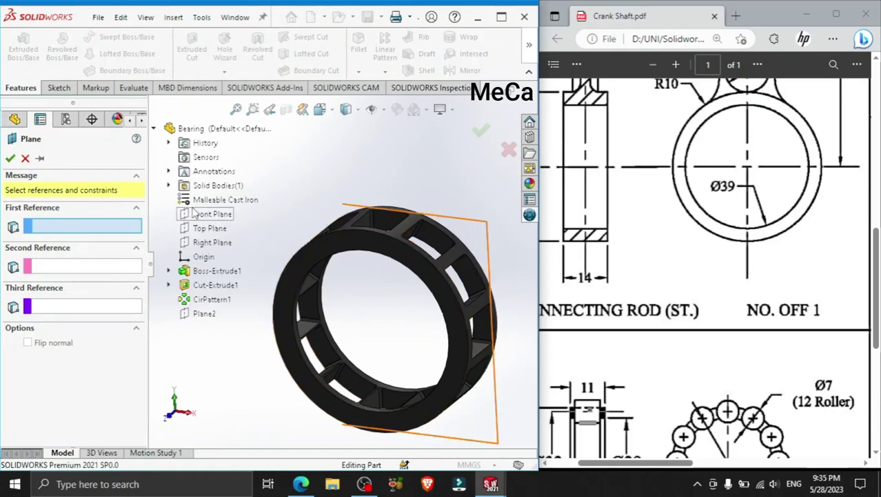
click(201, 230)
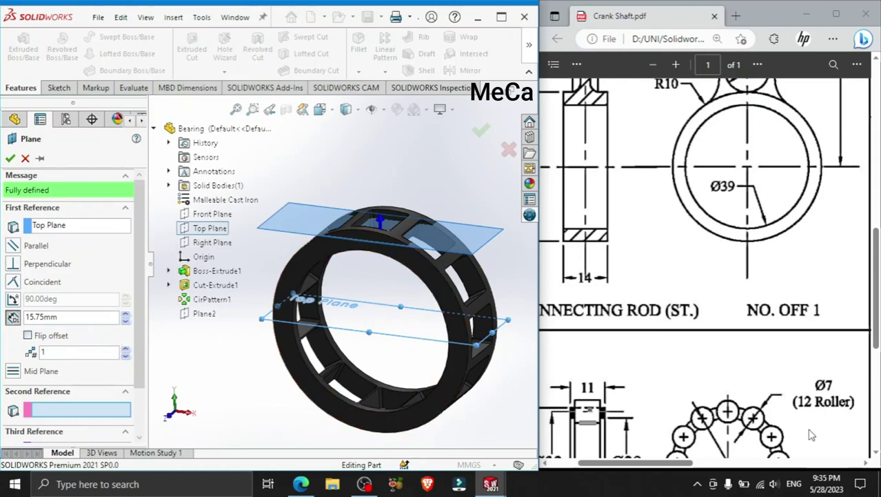
scroll(772, 408, down, 3)
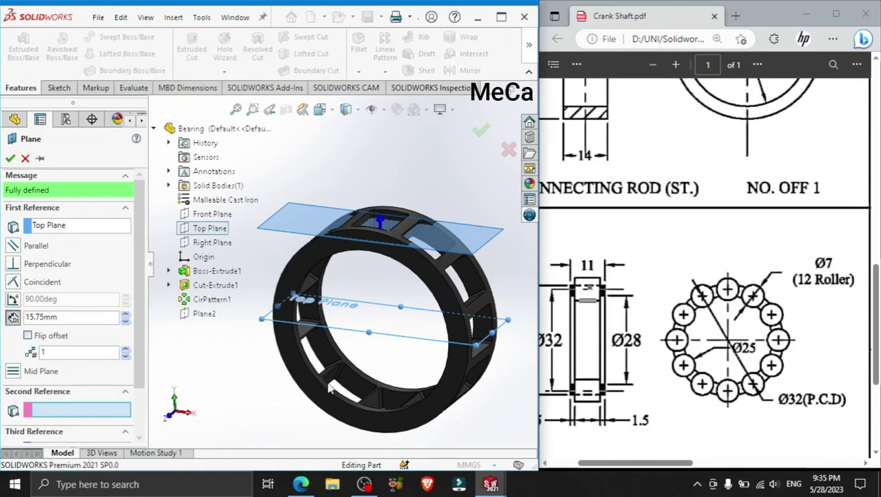
scroll(606, 462, left, 2)
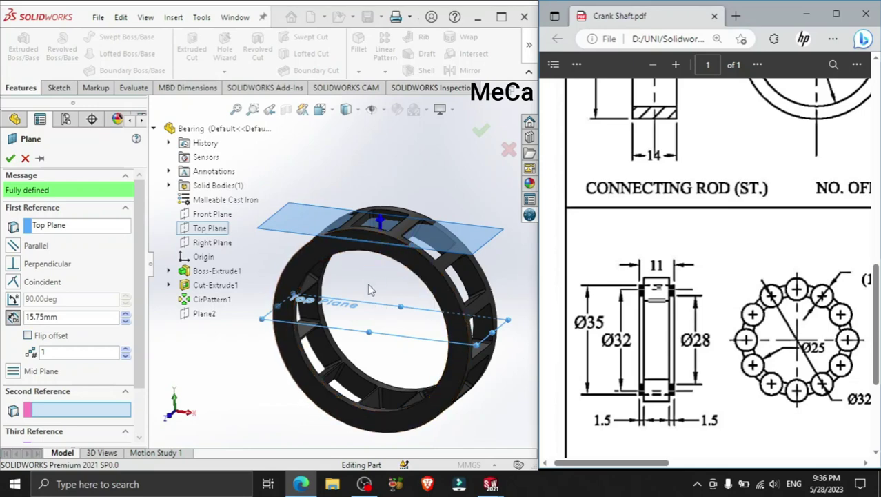
click(10, 158)
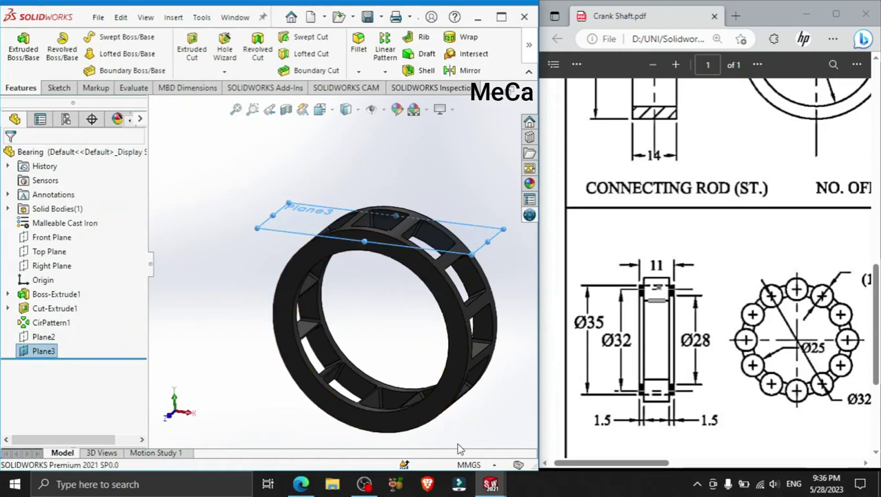
Return to Assem3, start a mate with M, and expand the Ball in the flyout tree
click(189, 237)
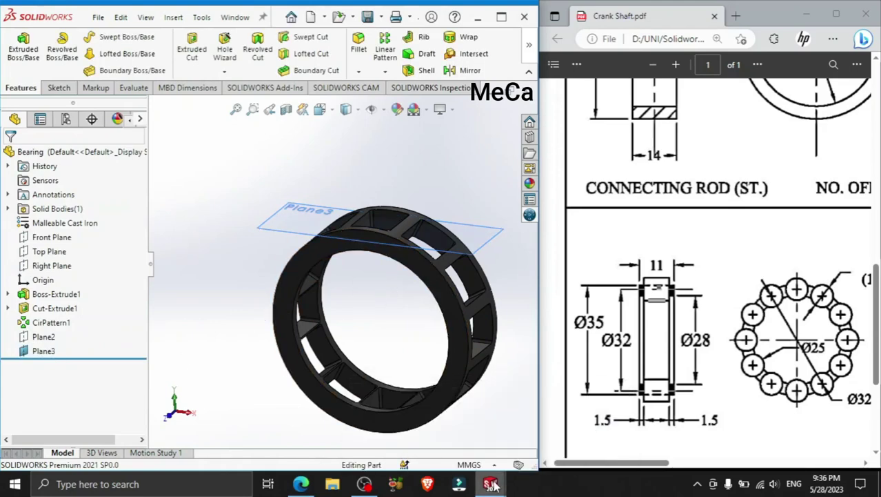
mouse_move(490, 483)
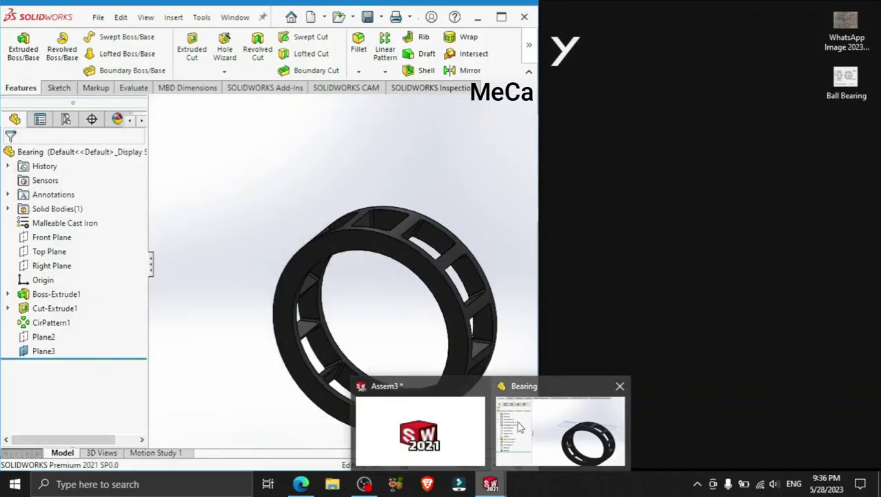
click(454, 432)
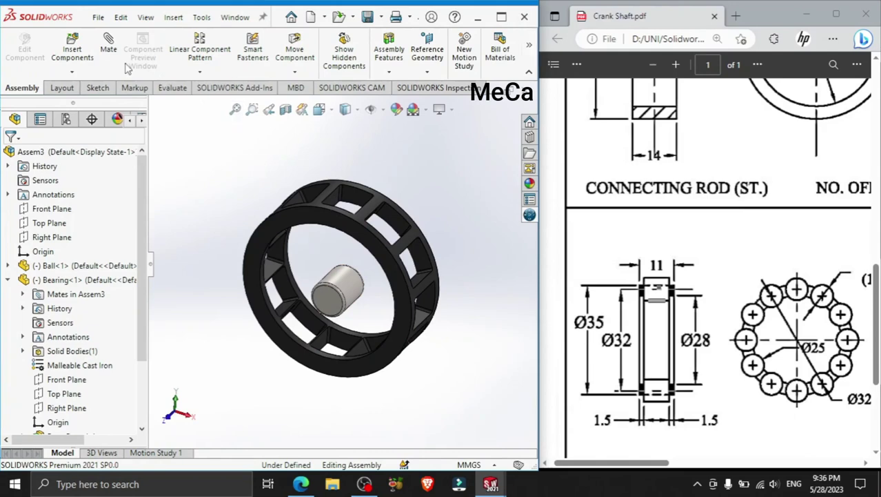
key(m)
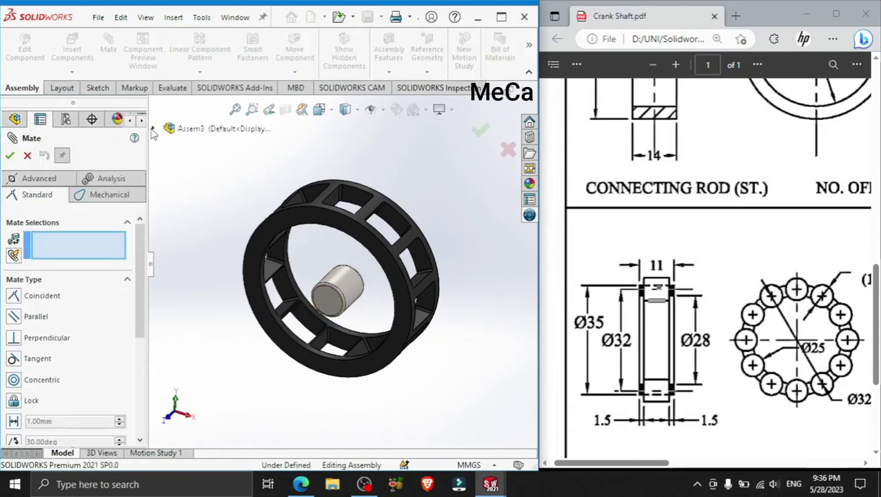
click(153, 131)
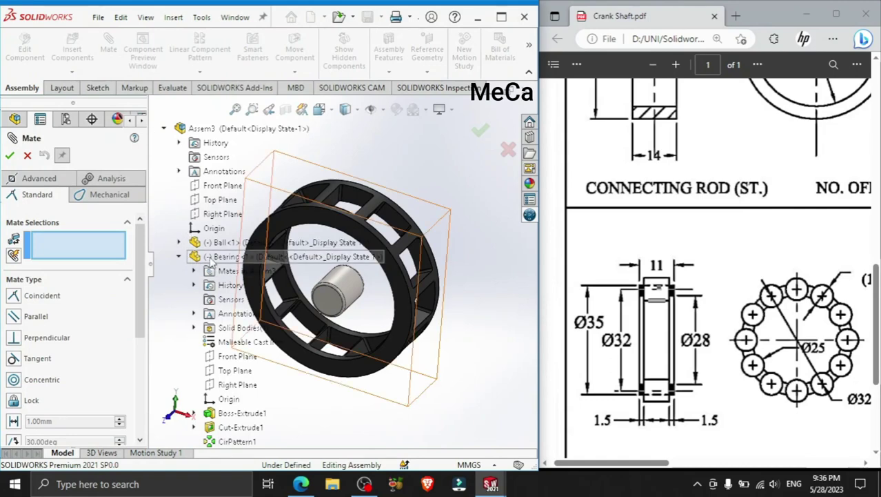
click(178, 242)
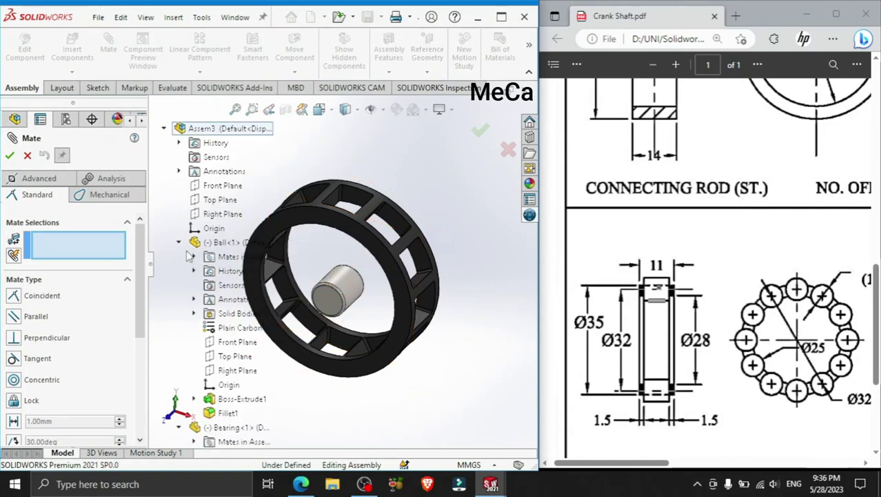
Mate the Ball's Top Plane coincident with the Bearing's Plane3 and close the Mate dialog
click(225, 356)
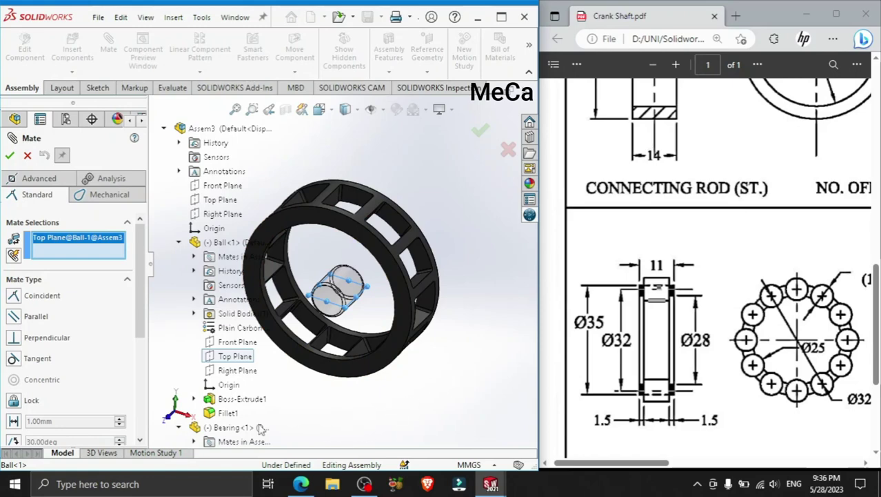
scroll(261, 429, down, 3)
scroll(255, 414, down, 3)
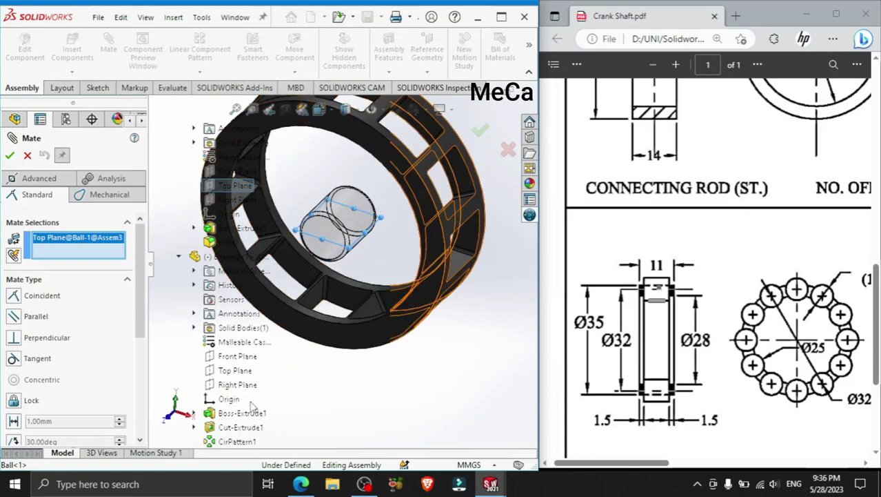
scroll(252, 407, down, 3)
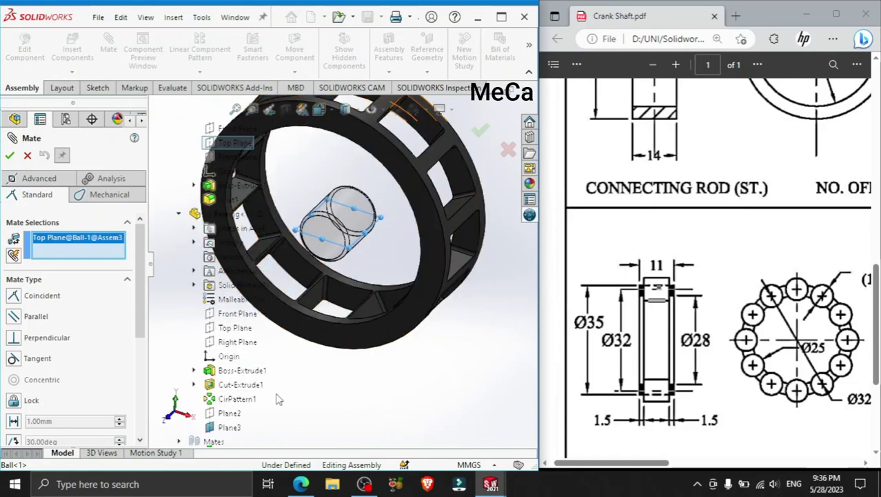
click(233, 428)
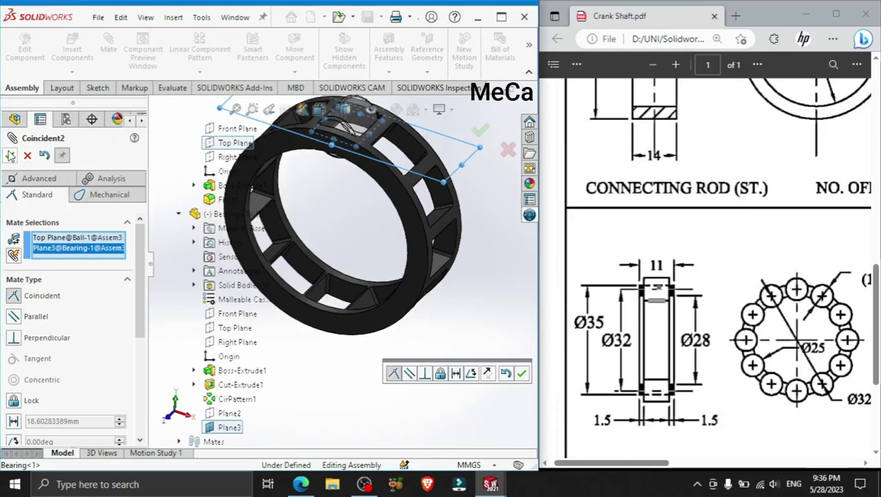
click(9, 156)
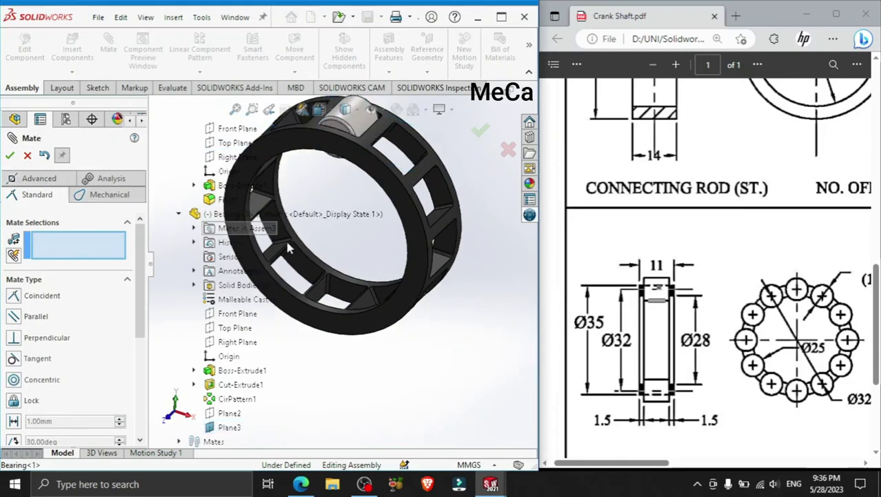
click(26, 155)
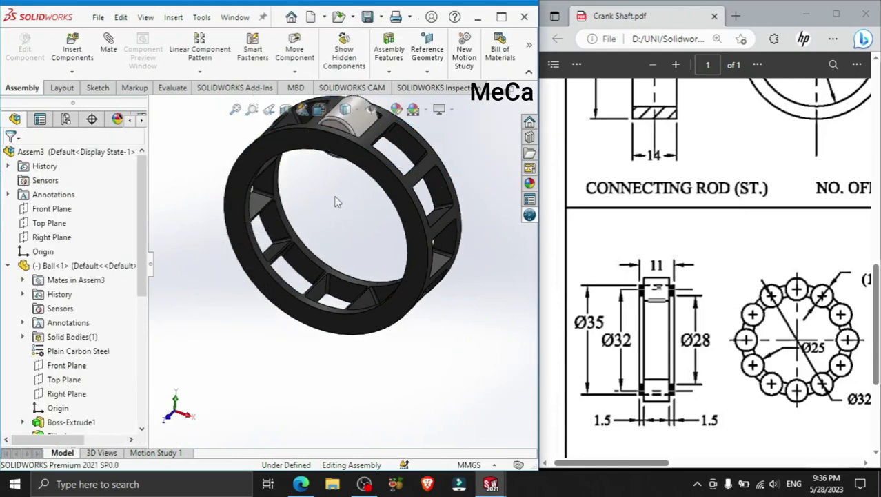
Orbit and zoom in to inspect the roller in its cage window, then select and deselect it
mouse_move(336, 201)
middle_down()
mouse_move(313, 243)
mouse_move(361, 287)
middle_up()
mouse_move(395, 147)
mouse_down()
mouse_move(407, 145)
mouse_move(372, 197)
mouse_up()
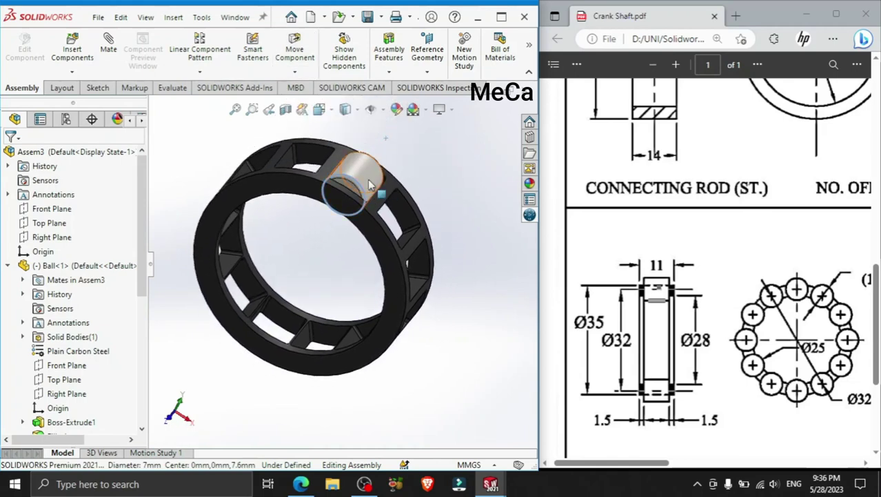
mouse_move(401, 150)
middle_down()
mouse_move(259, 189)
mouse_move(271, 192)
middle_up()
scroll(258, 190, down, 5)
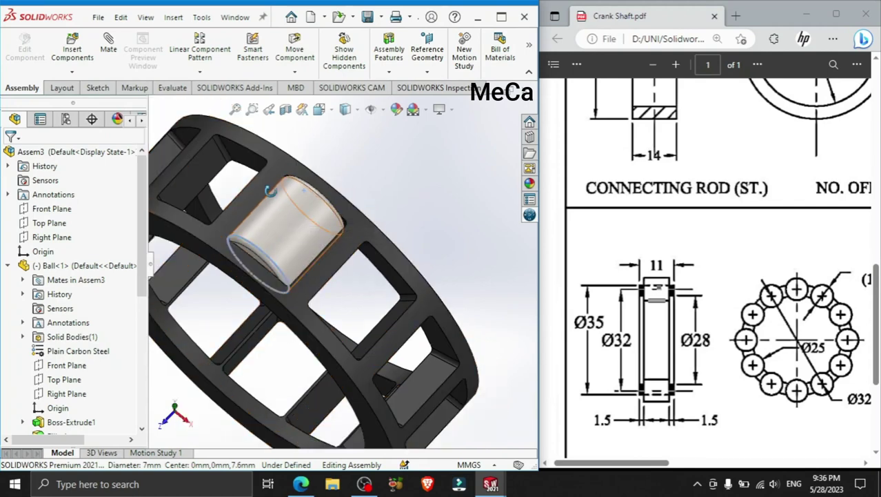
mouse_move(305, 221)
middle_down()
mouse_move(323, 240)
mouse_move(310, 232)
middle_up()
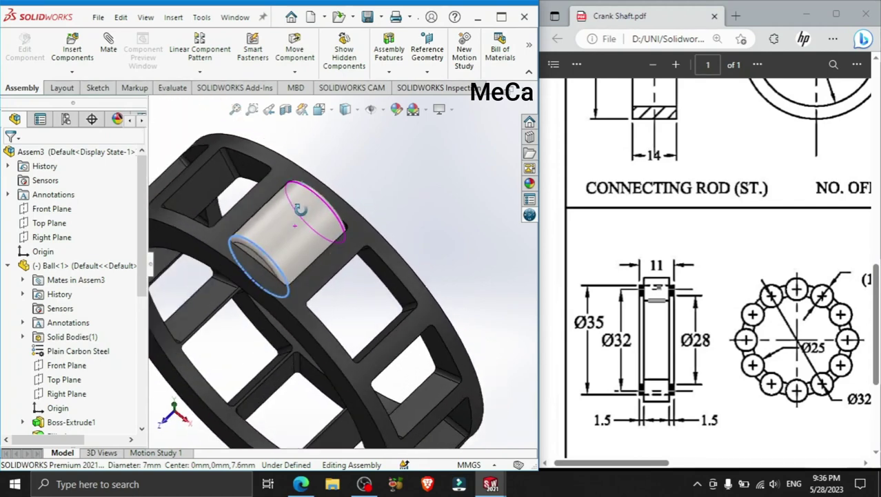
click(315, 236)
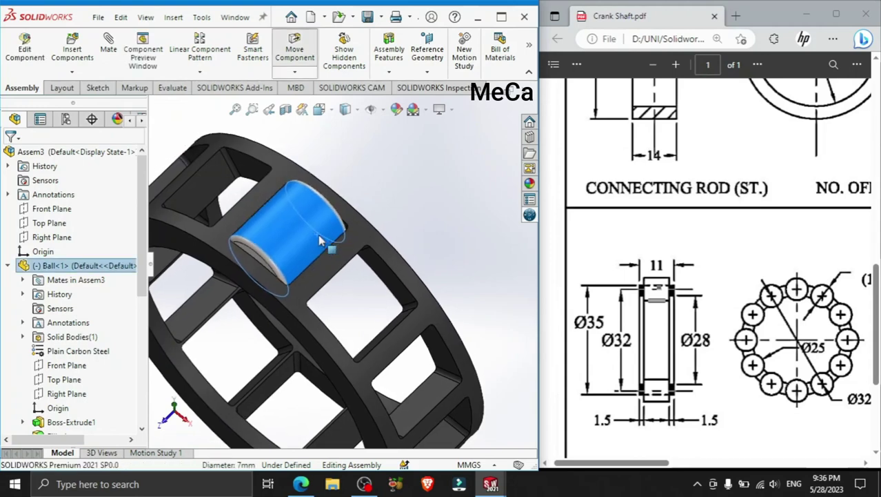
click(386, 196)
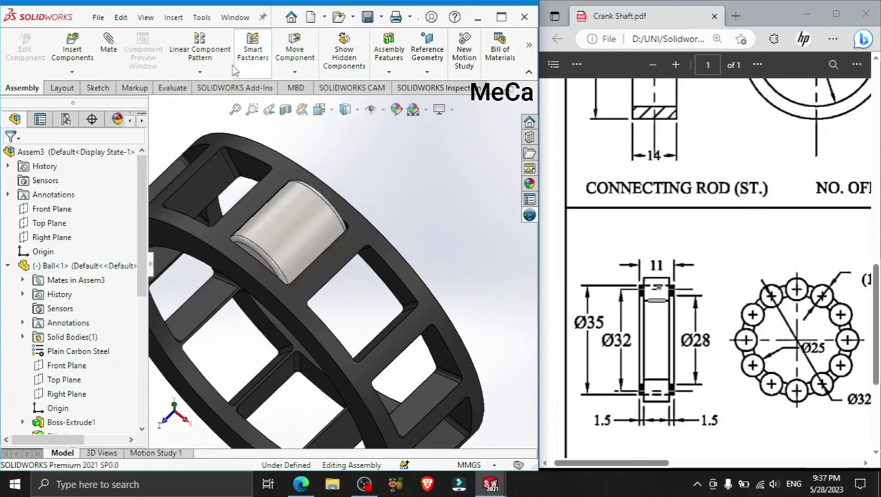
Circular-pattern Ball<1> 12 times around the cage's inner-face axis
click(200, 72)
click(228, 103)
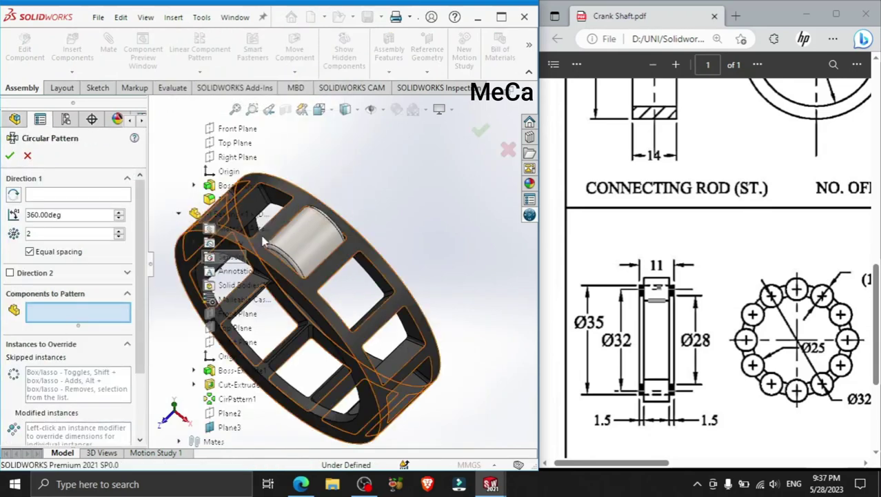
click(300, 238)
click(66, 196)
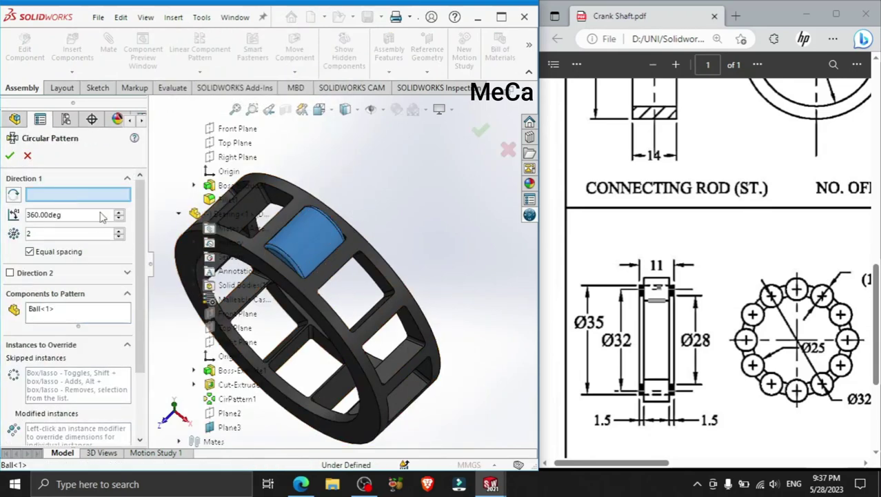
click(291, 399)
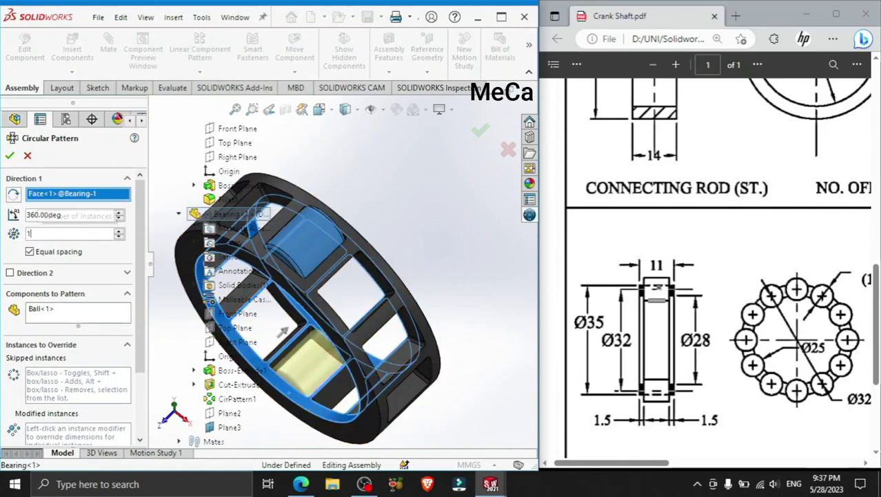
text(12)
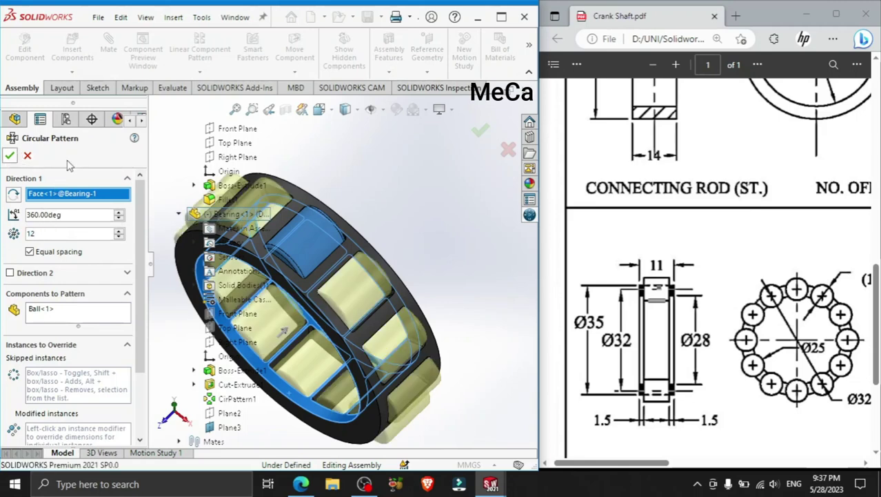
key(Return)
scroll(368, 312, up, 5)
mouse_move(368, 313)
middle_down()
mouse_move(302, 325)
mouse_move(311, 282)
middle_up()
scroll(302, 325, down, 5)
scroll(302, 325, up, 3)
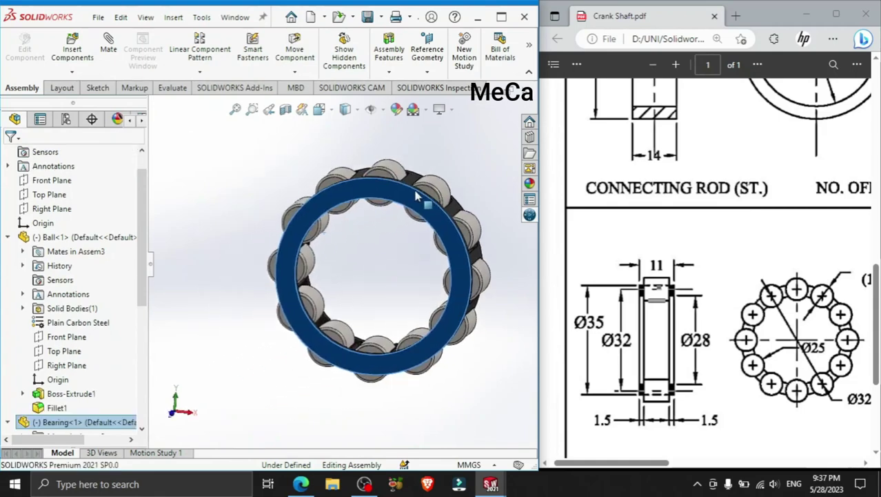
Undo the roller pattern, the roller's cage mates and the inserted cage and roller, leaving only planes and origin
drag(322, 243, 376, 217)
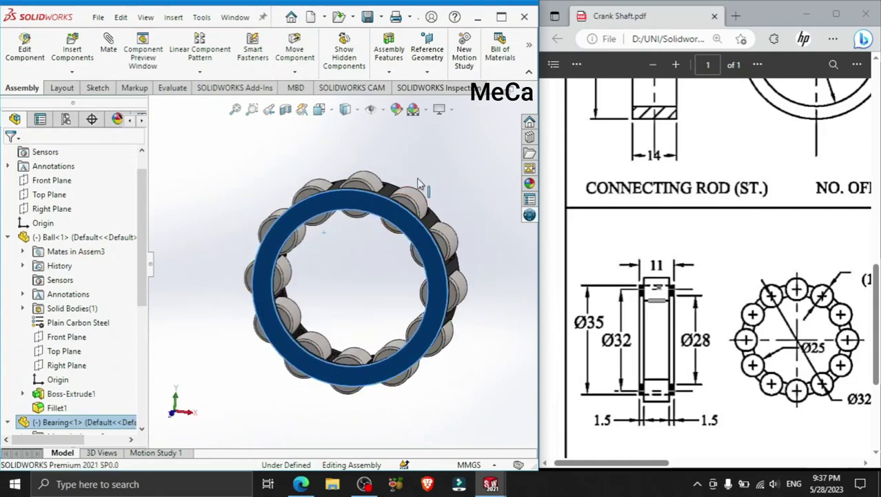
click(454, 164)
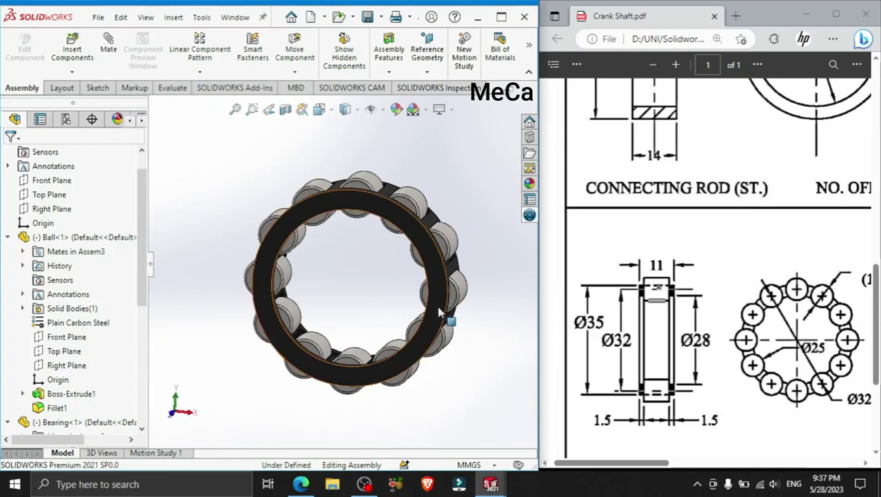
scroll(807, 189, up, 3)
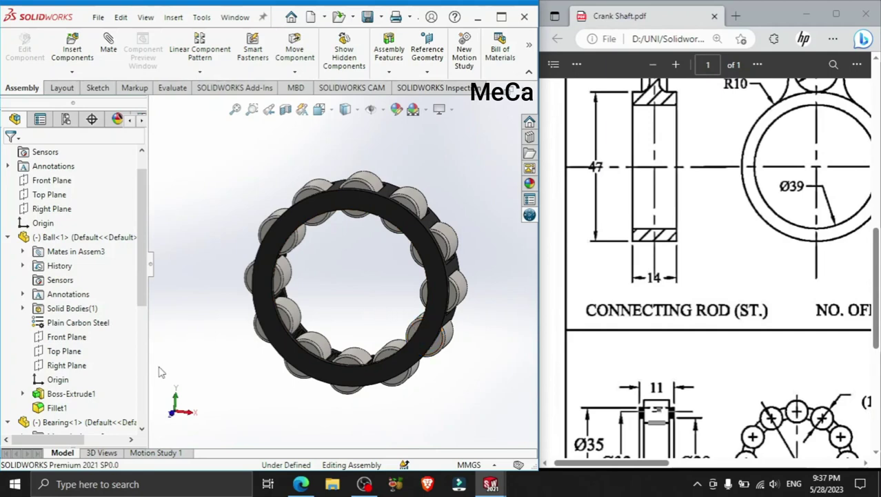
ctrl+middle_drag(371, 266, 319, 291)
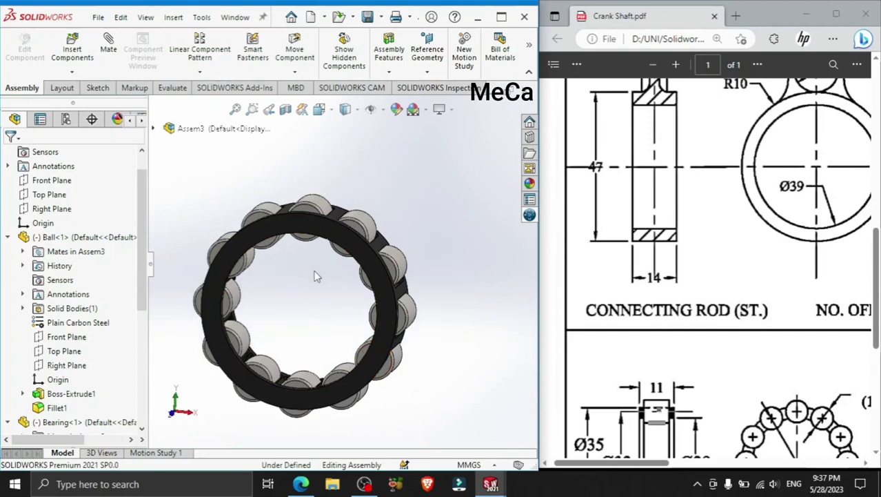
key(ctrl+7)
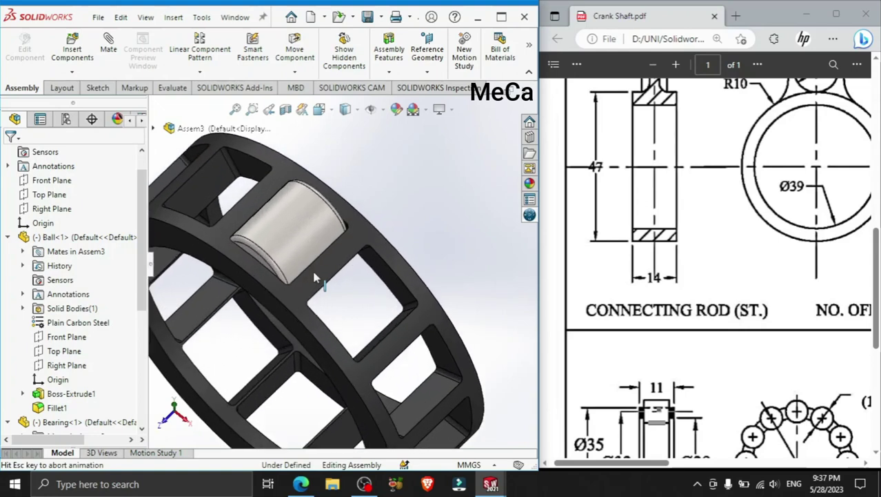
key(Down)
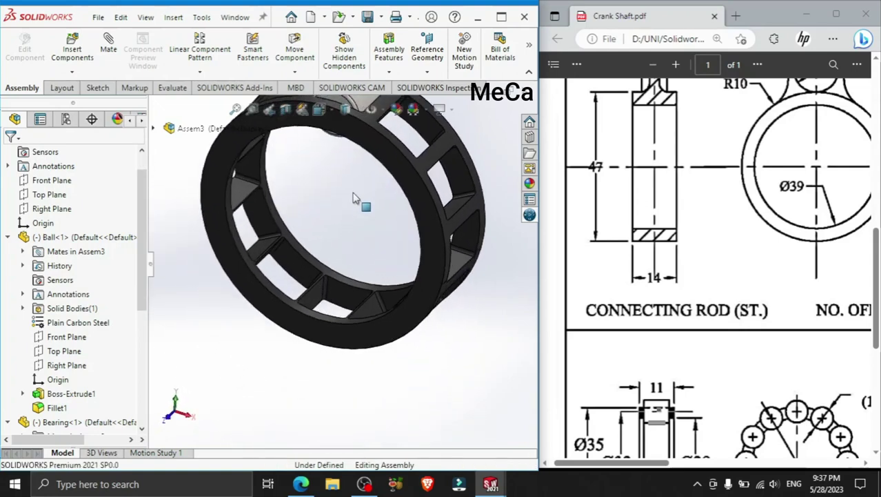
key(Up)
key(Right)
key(ctrl+7)
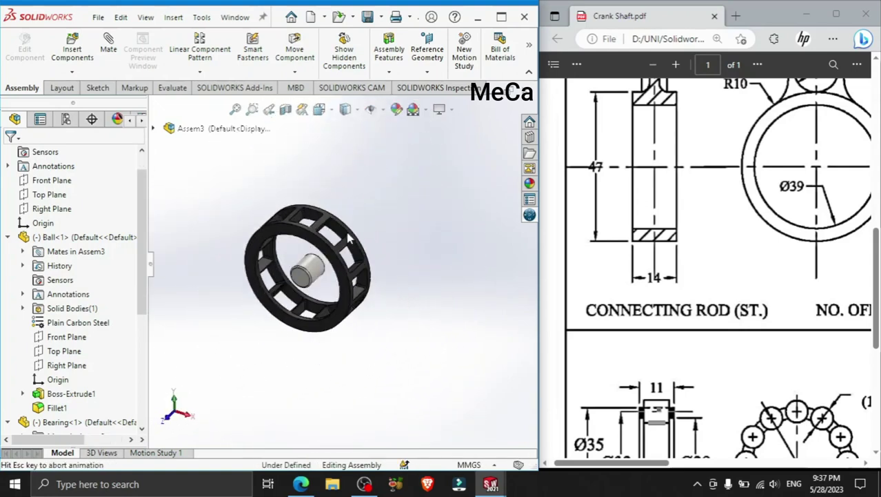
key(f)
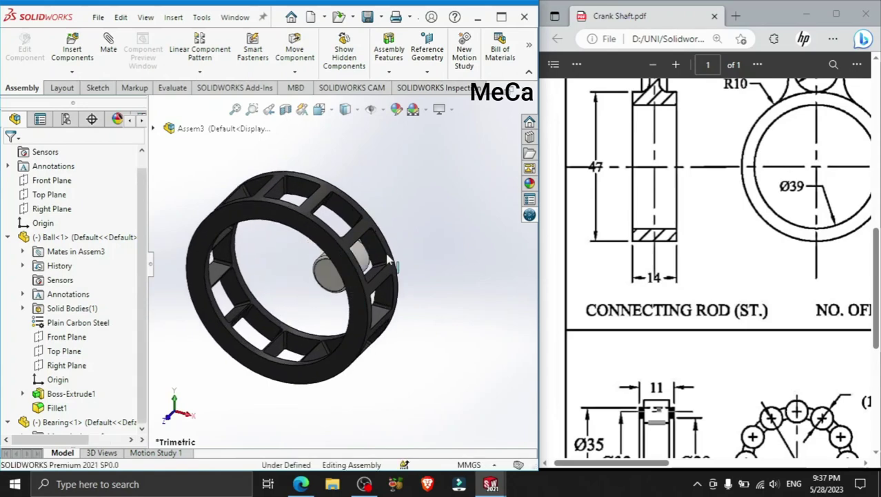
key(ctrl+z)
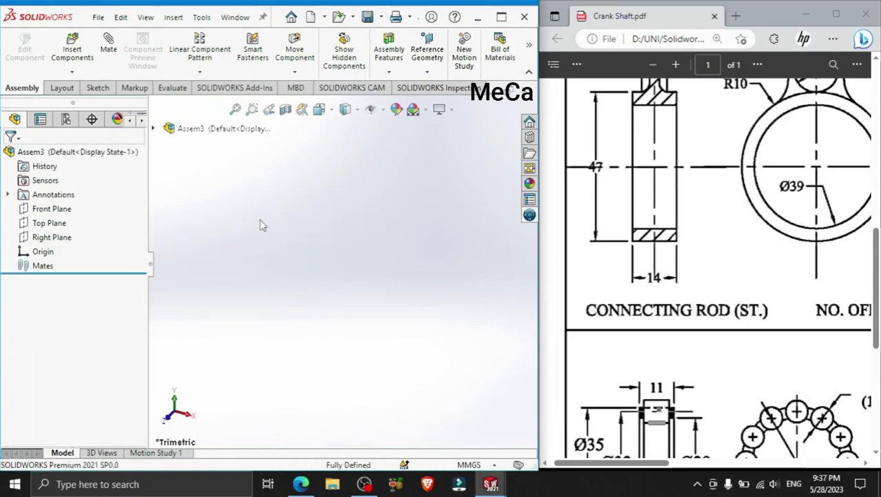
Insert existing components, selecting the Ball, Bearing and Circle part files together
click(77, 71)
click(97, 87)
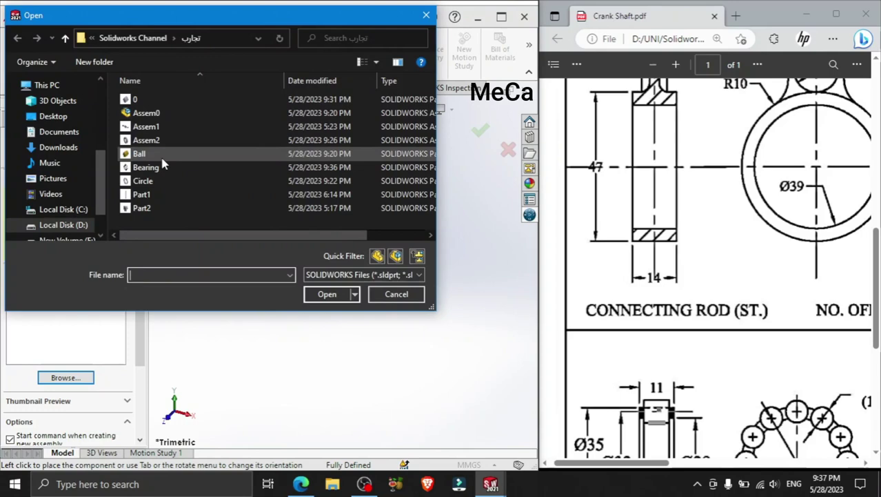
click(162, 159)
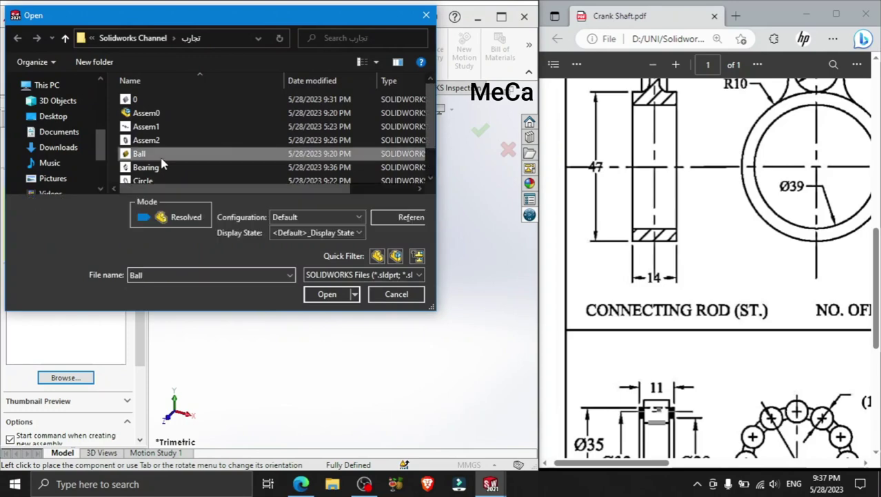
ctrl+click(163, 168)
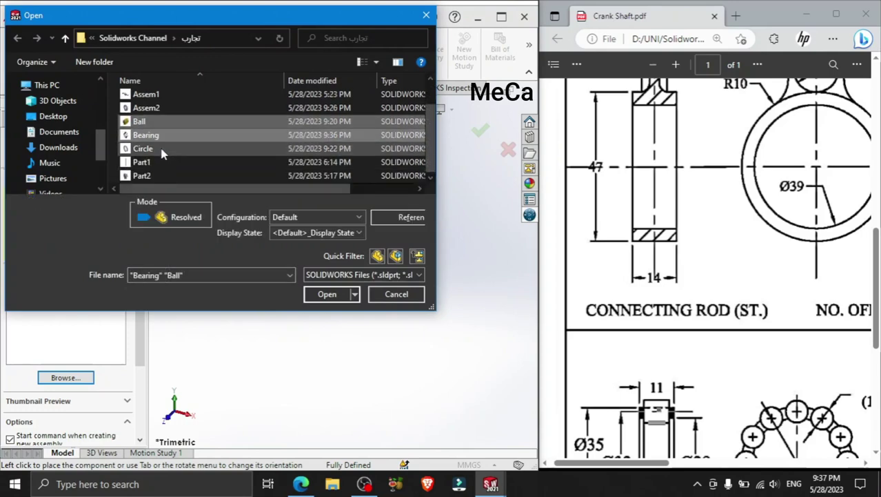
ctrl+click(162, 151)
click(330, 294)
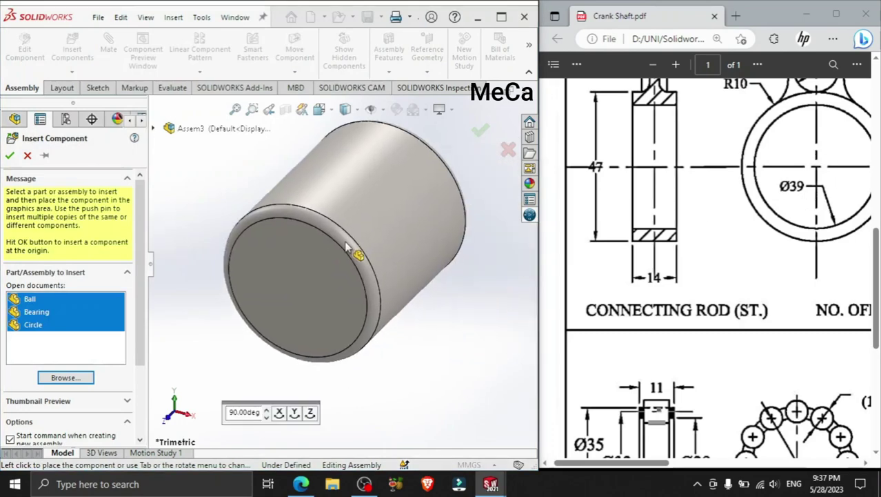
Place the Ball roller and the Circle outer ring beside the cage in the assembly
click(432, 259)
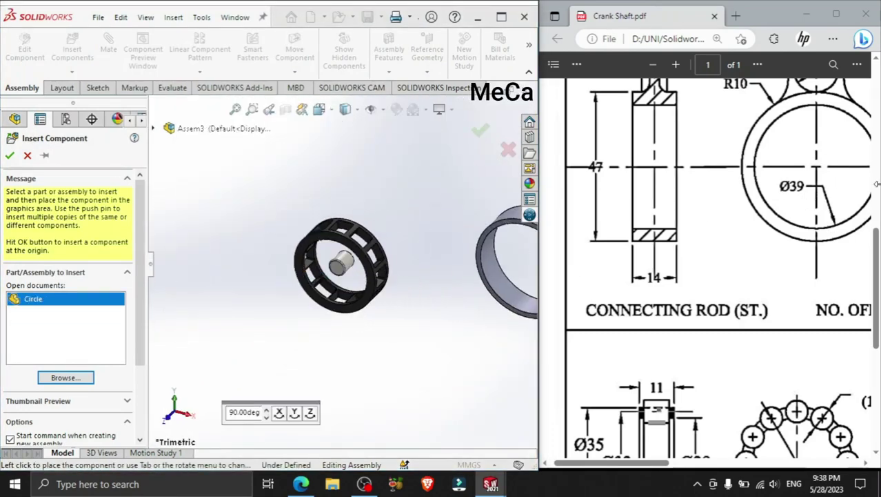
click(404, 205)
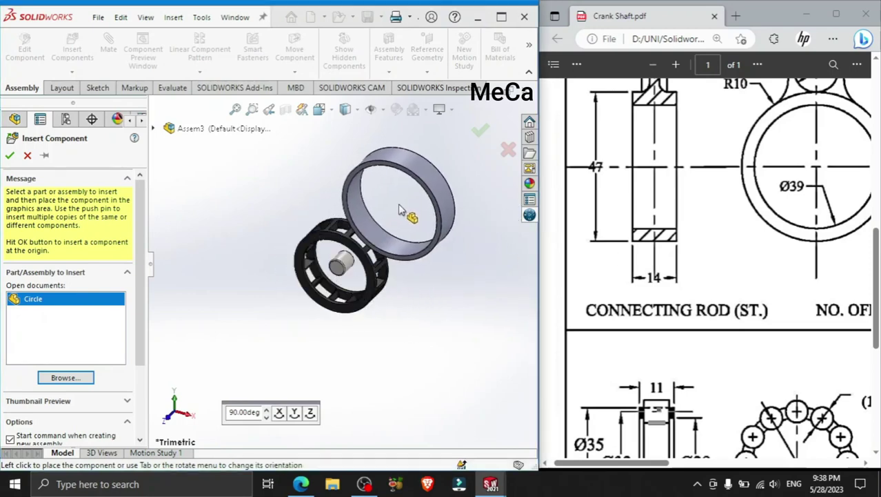
scroll(445, 240, down, 3)
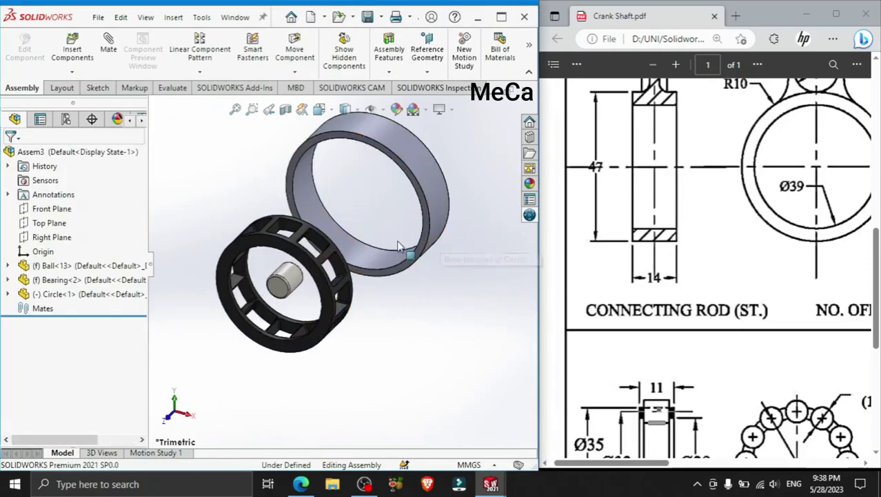
Mate the cage's round face concentric with the Circle ring's round face
click(320, 265)
click(363, 261)
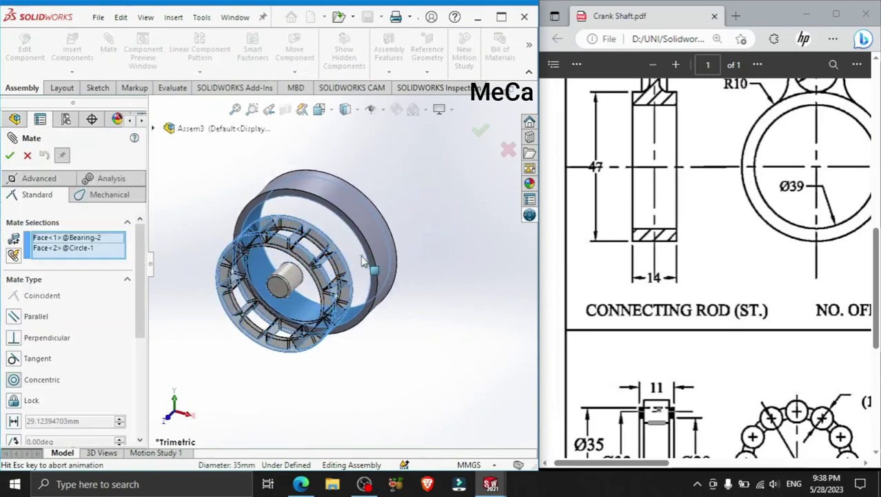
click(483, 303)
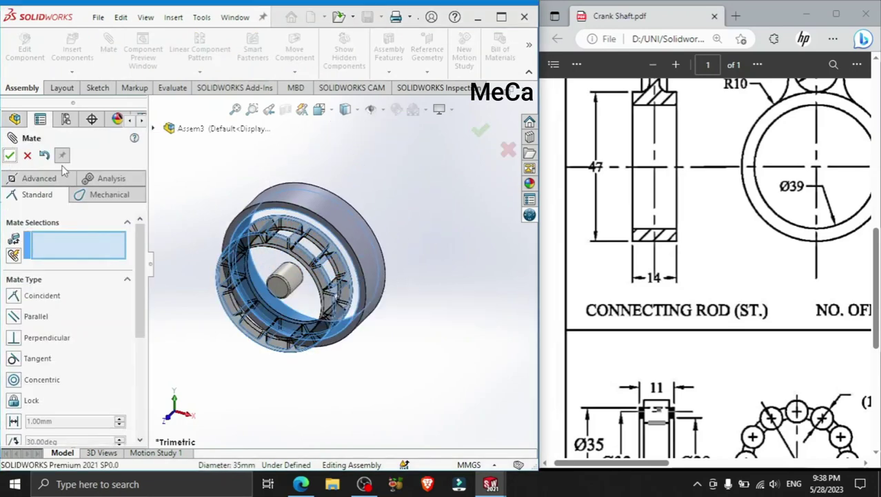
Make the cage's side face coincident with the ring's matching side face
click(311, 266)
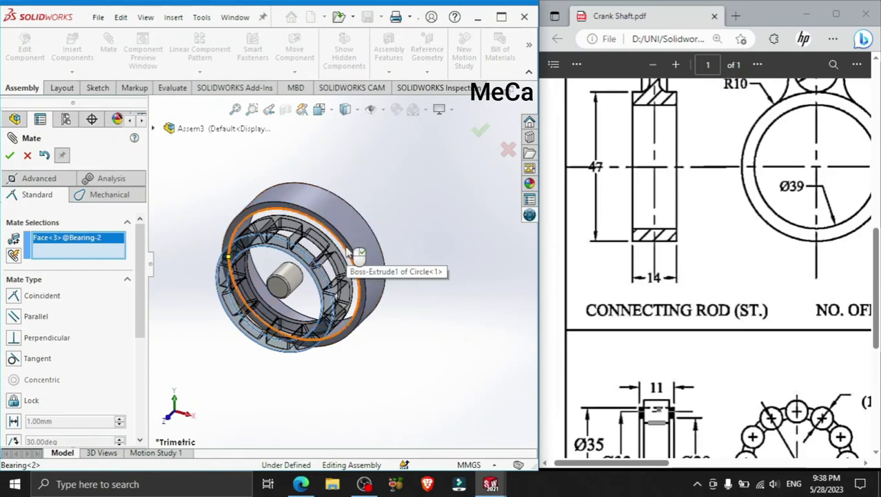
click(350, 254)
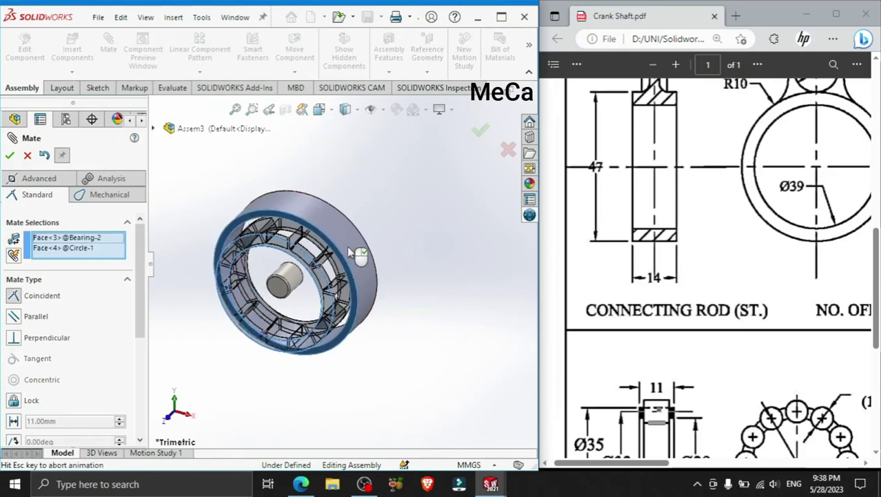
click(10, 156)
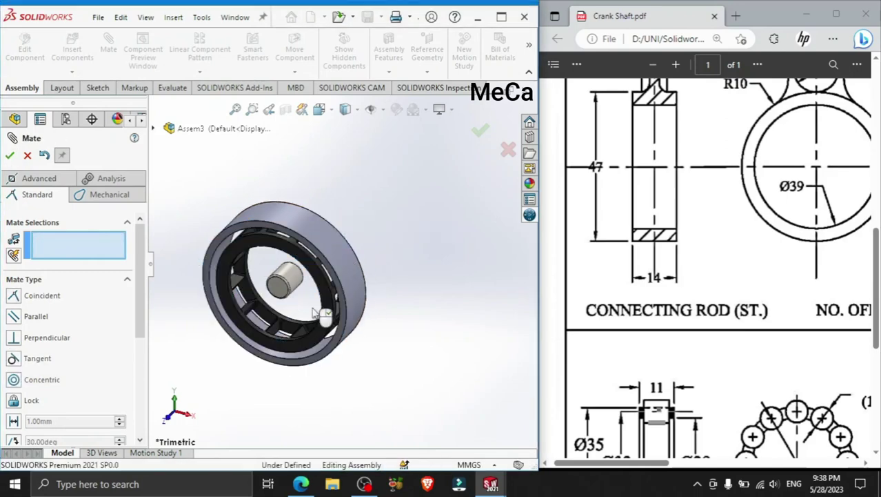
click(10, 156)
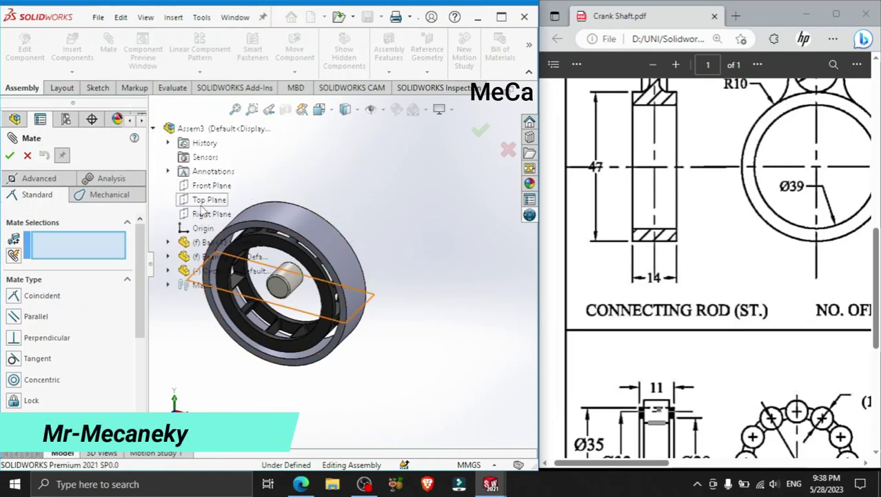
Try a coincident mate between the assembly's and Ball's Right Planes, then dismiss the mate errors
click(201, 214)
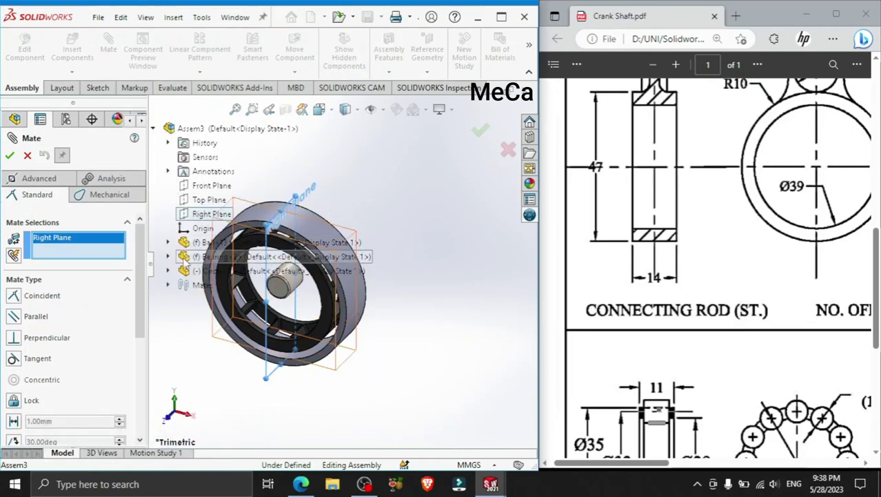
click(169, 242)
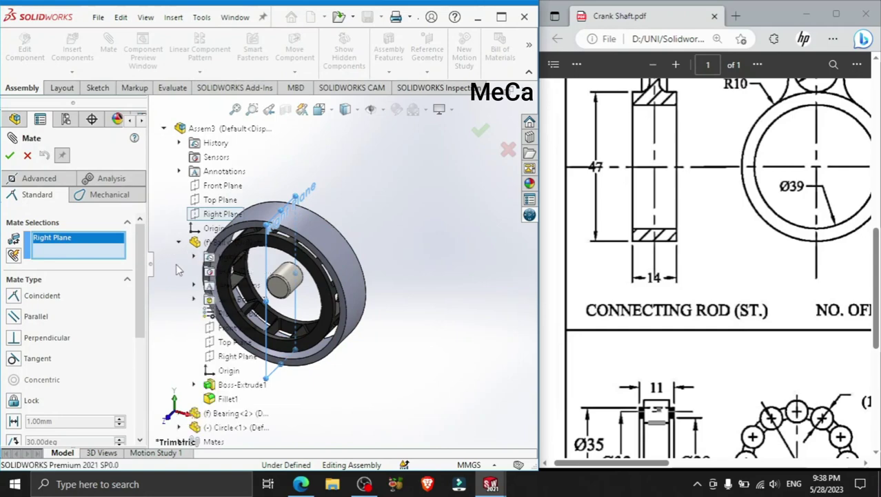
click(218, 357)
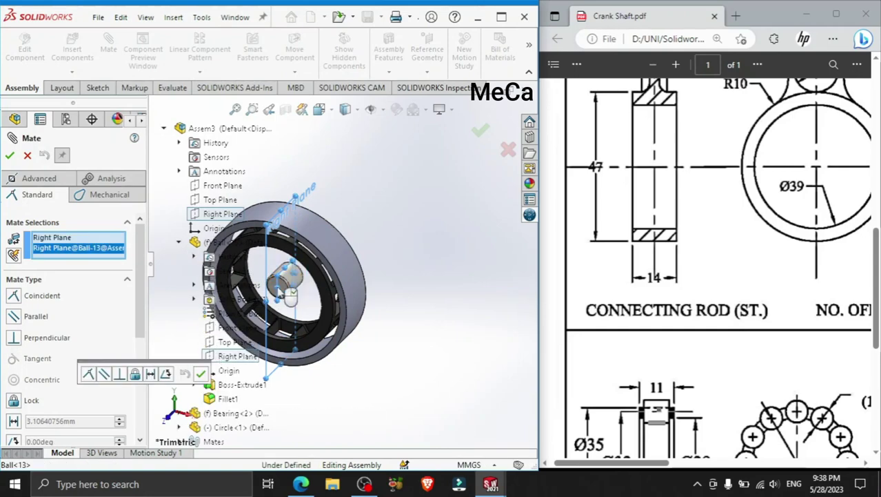
click(13, 158)
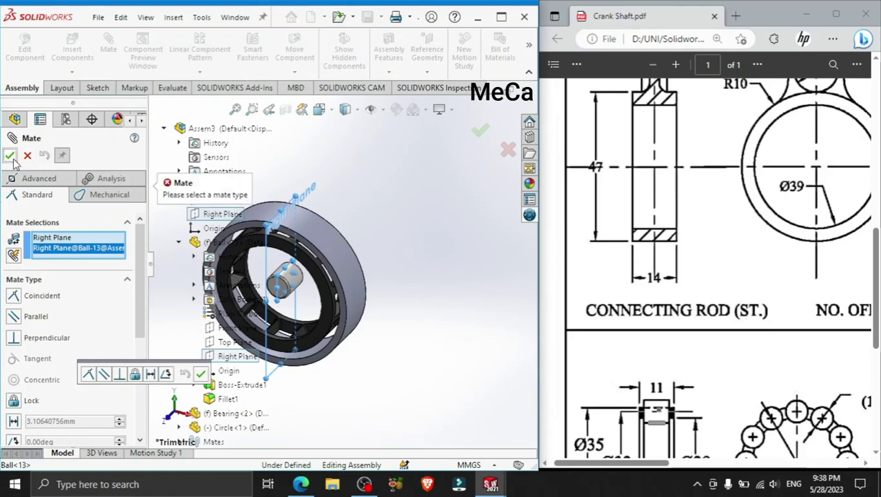
click(13, 295)
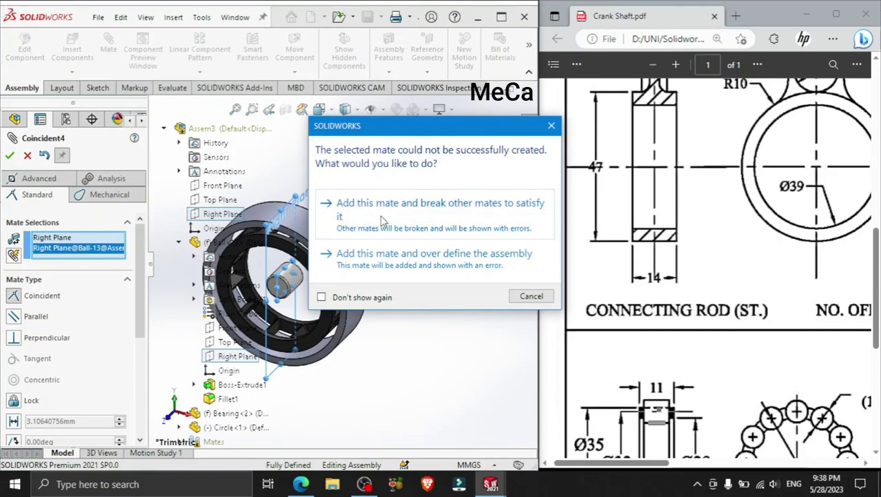
click(381, 216)
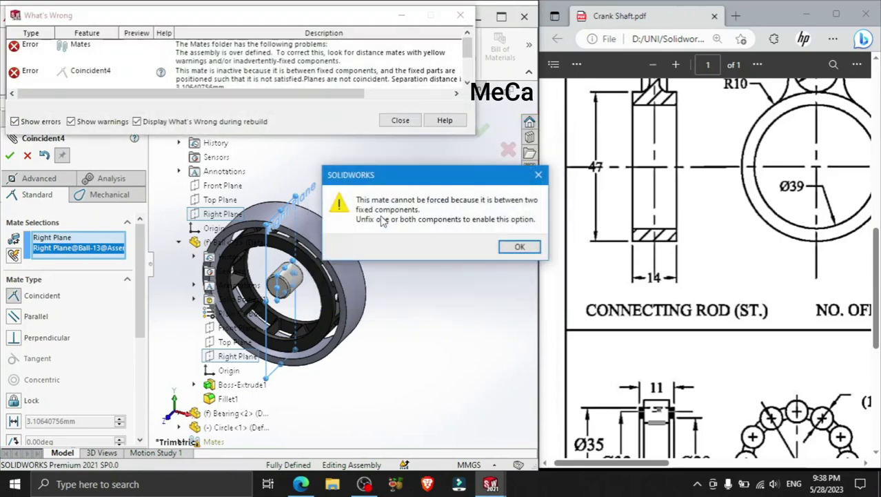
click(520, 248)
click(400, 120)
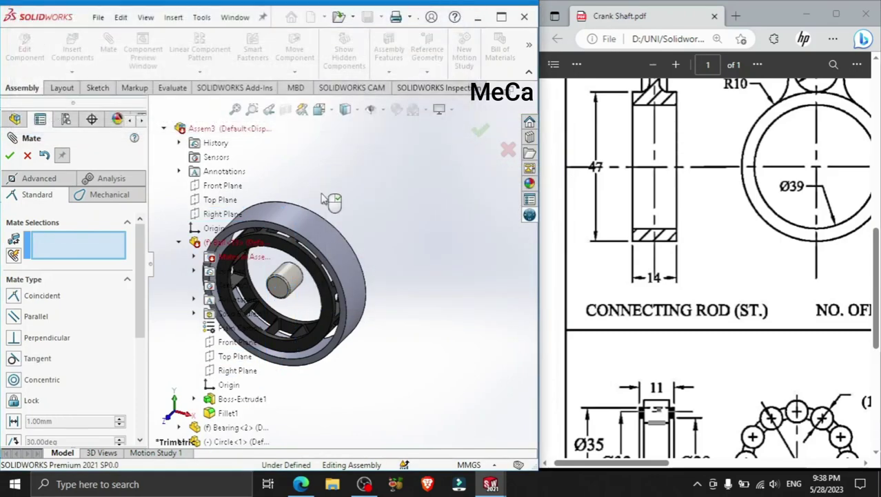
Inspect the Ball component's mates in the design tree, locating its coincident mate
right_click(240, 258)
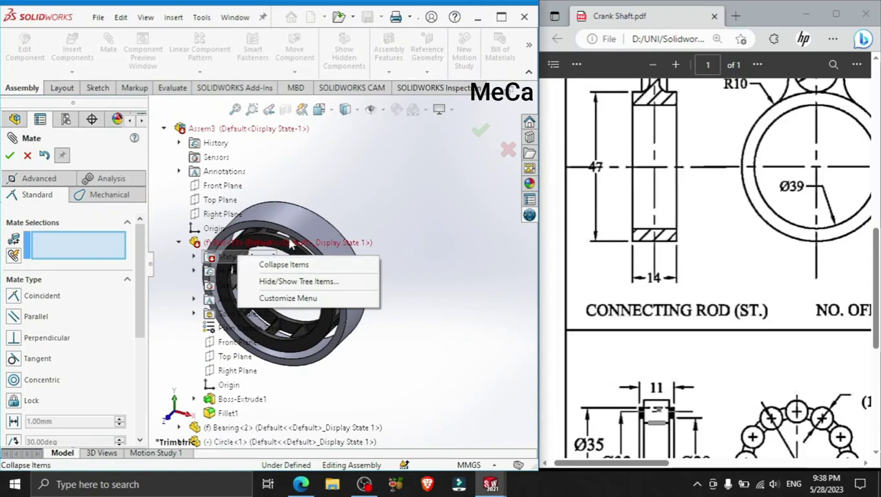
click(376, 218)
scroll(341, 275, up, 3)
scroll(281, 289, down, 2)
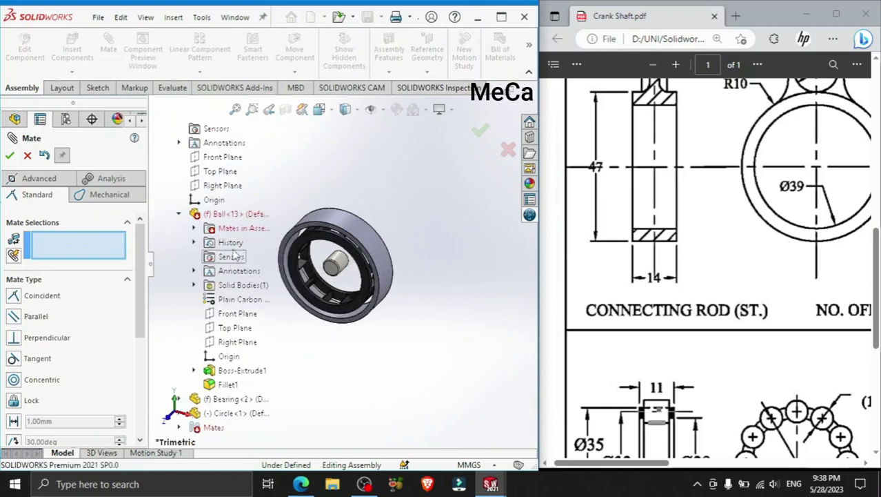
right_click(225, 233)
click(202, 229)
click(194, 228)
right_click(248, 246)
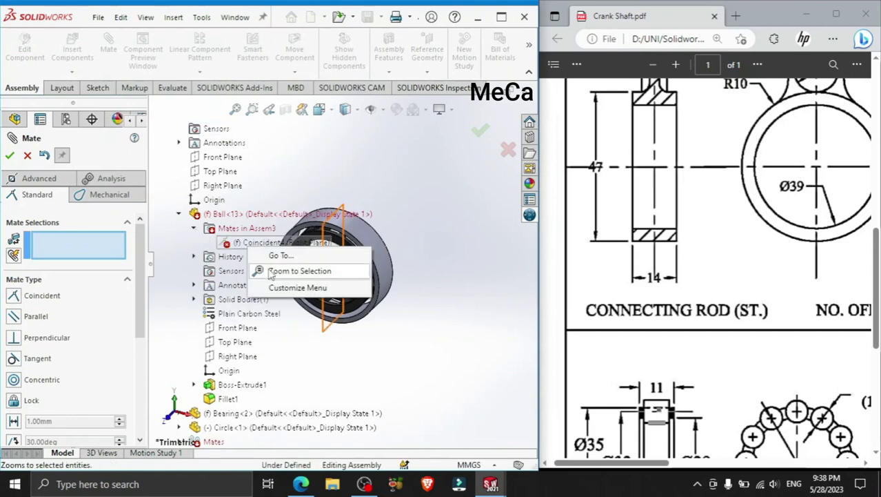
click(279, 255)
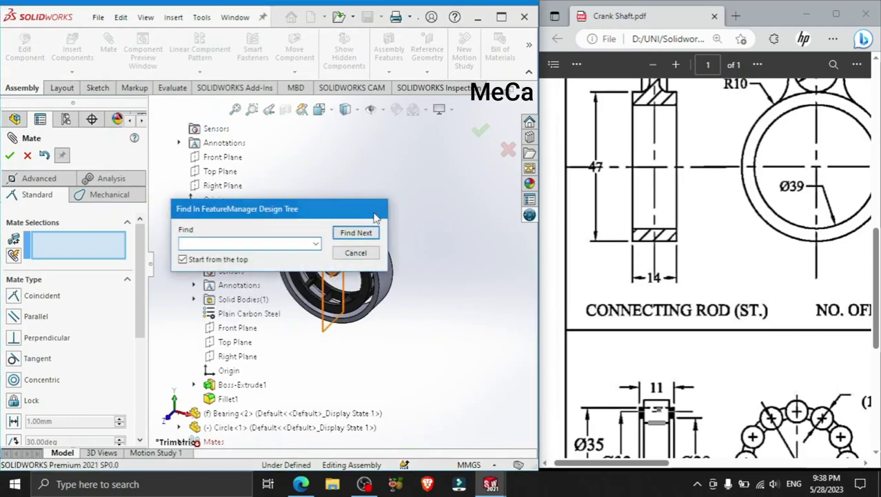
click(360, 235)
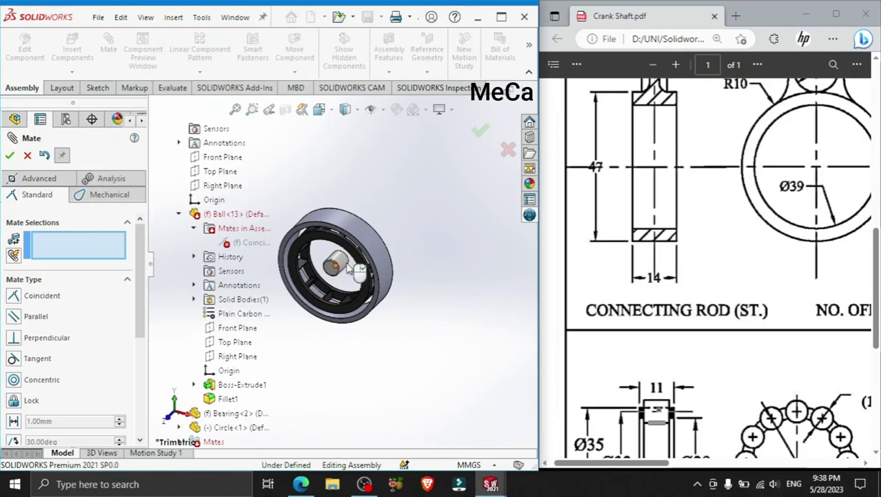
scroll(349, 268, down, 3)
scroll(393, 271, down, 3)
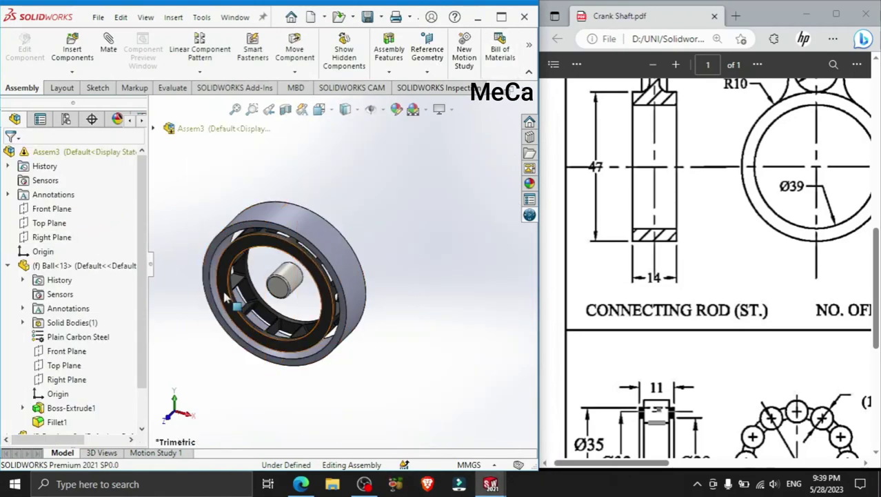
Change the Ball<13> component from fixed to float
right_click(66, 266)
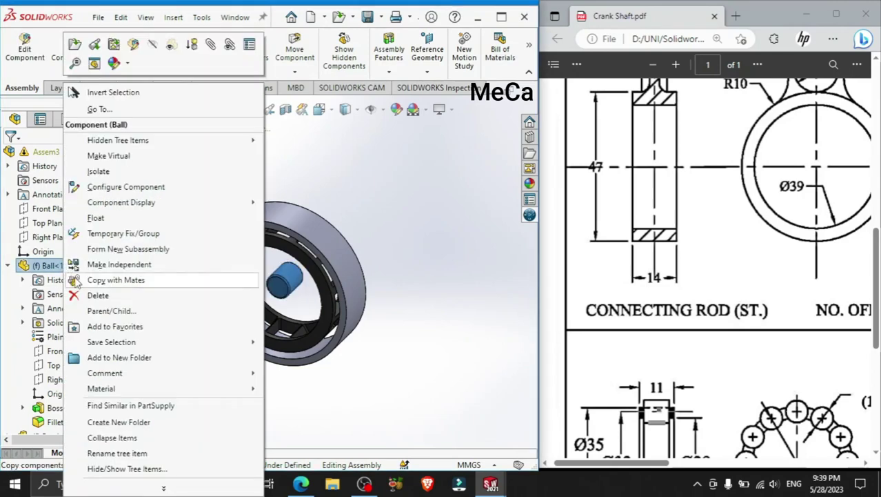
click(95, 219)
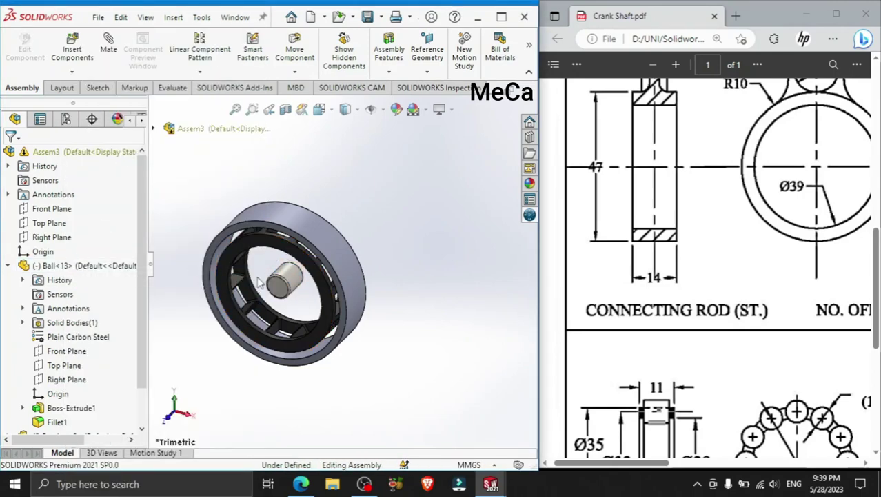
scroll(280, 279, up, 1)
scroll(325, 275, down, 3)
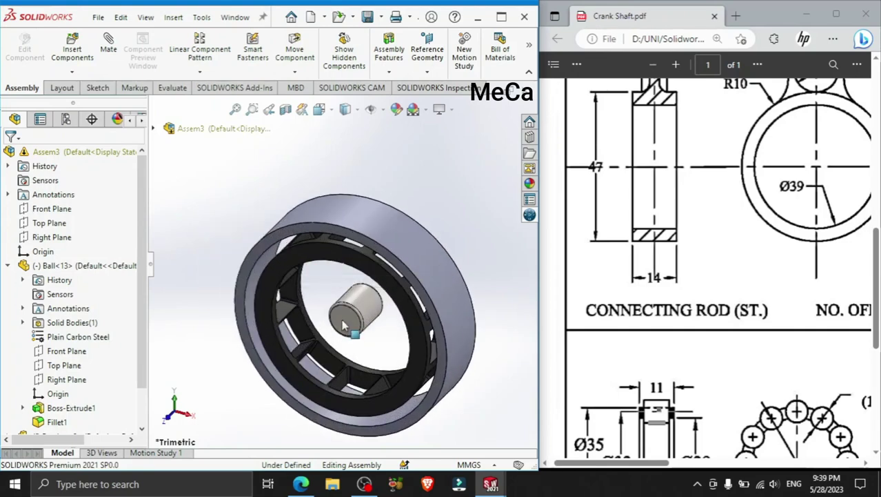
Mate the Assem3 Right Plane coincident with the Ball roller's Right Plane
click(347, 332)
click(218, 235)
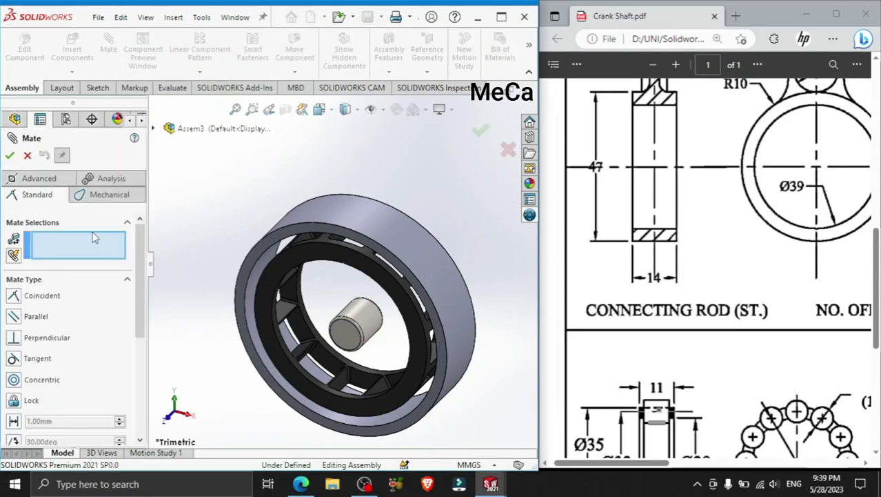
click(164, 129)
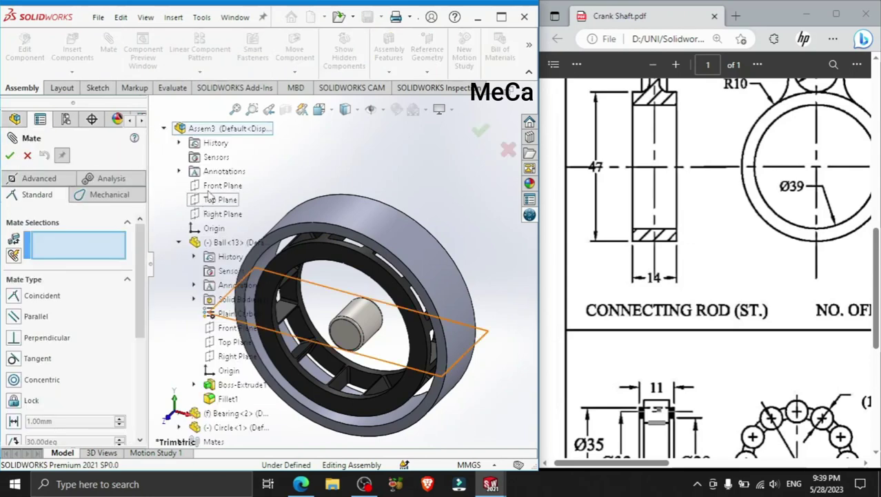
click(211, 215)
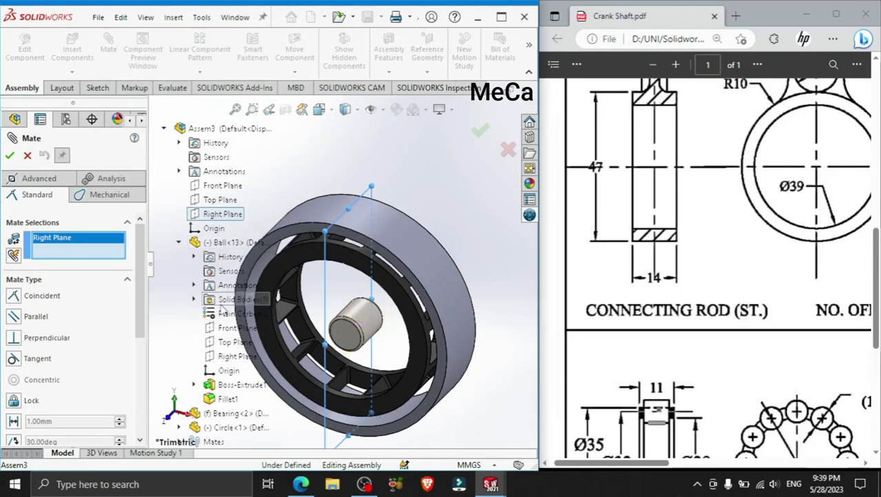
click(225, 358)
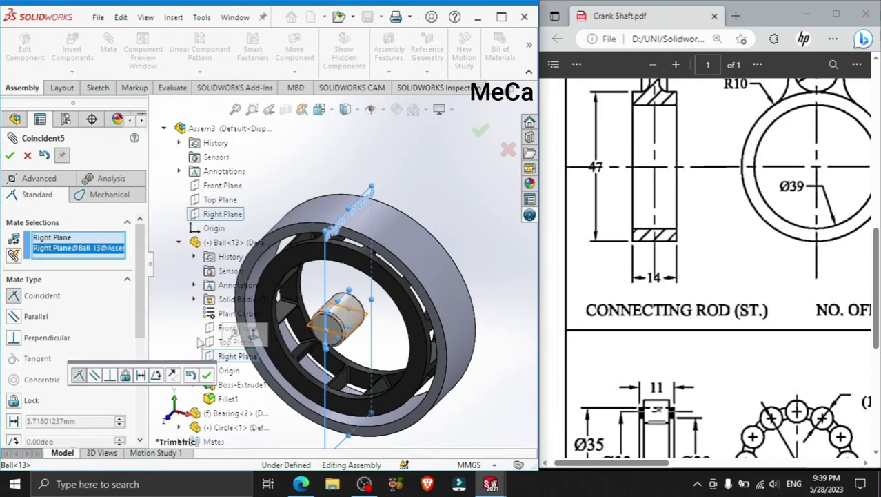
click(11, 157)
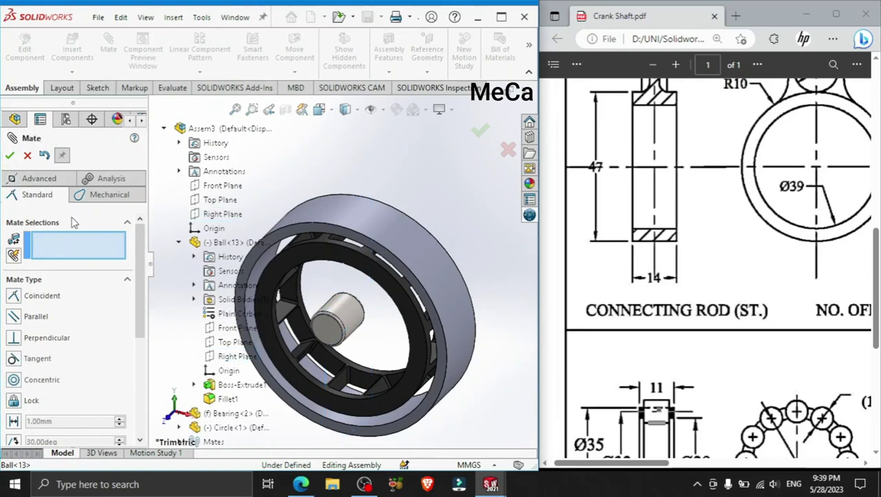
Add a centred width mate between two Bearing cage faces and both roller end faces
click(61, 180)
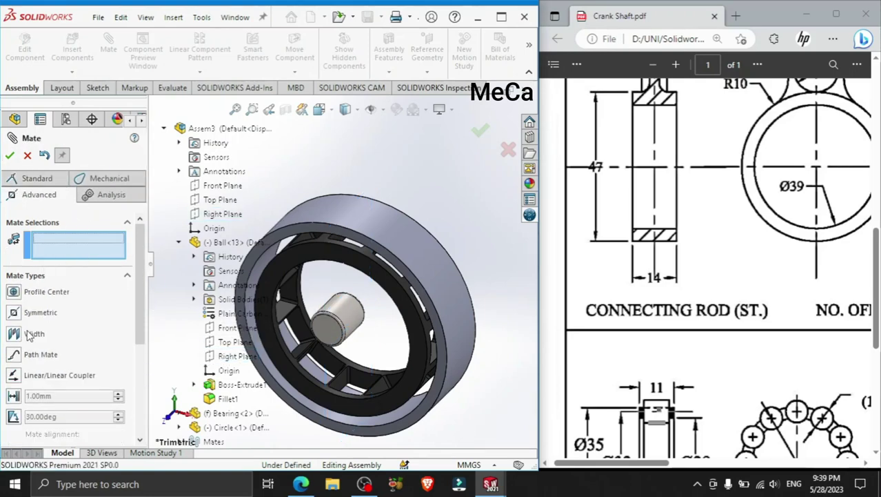
click(20, 333)
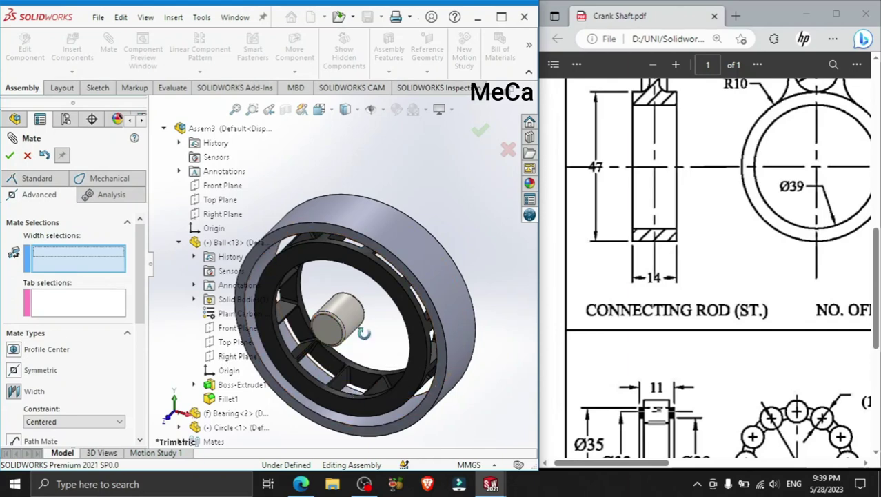
mouse_move(350, 357)
middle_down()
mouse_move(334, 358)
mouse_move(384, 357)
mouse_move(370, 407)
middle_up()
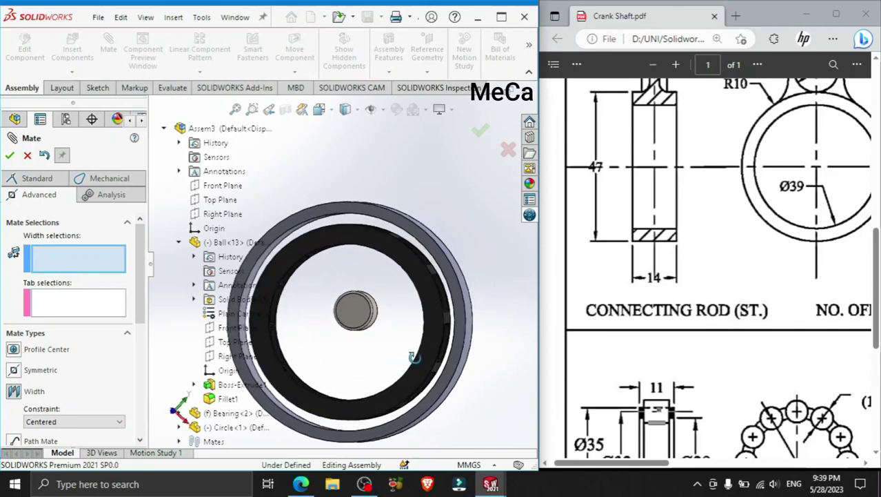
mouse_move(371, 407)
middle_down()
mouse_move(416, 355)
mouse_move(499, 289)
middle_up()
click(417, 354)
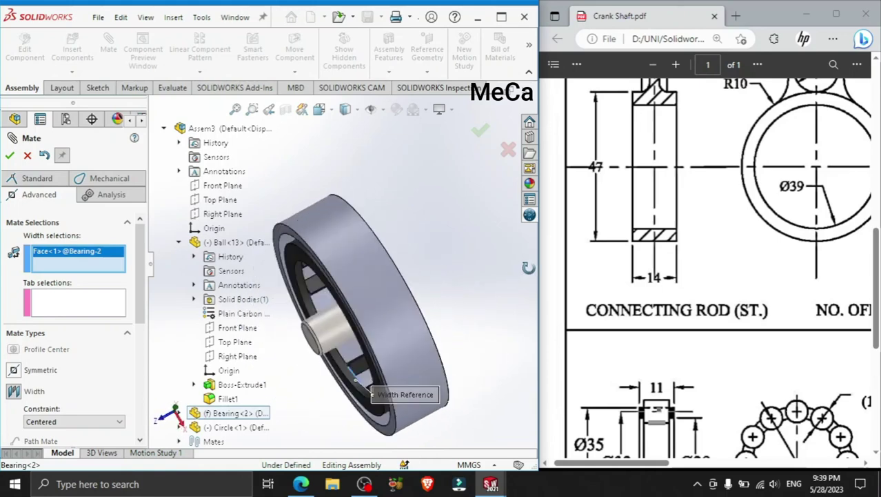
click(366, 382)
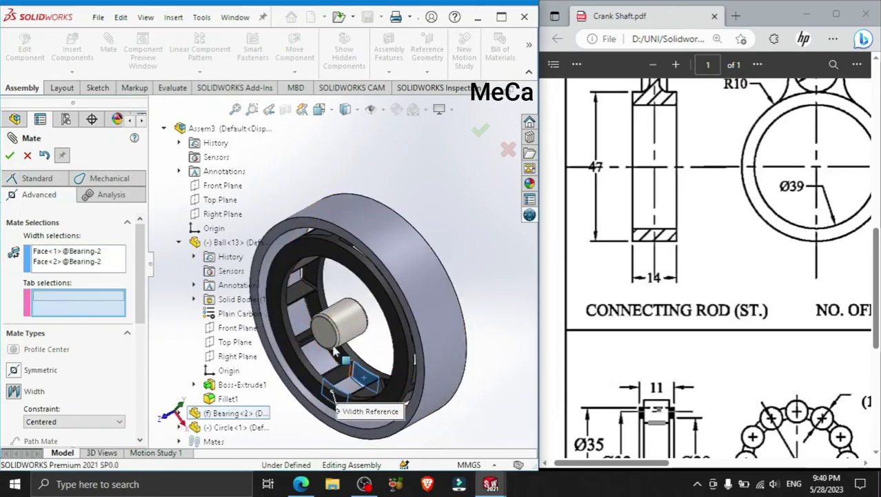
click(328, 336)
middle_drag(327, 337, 398, 322)
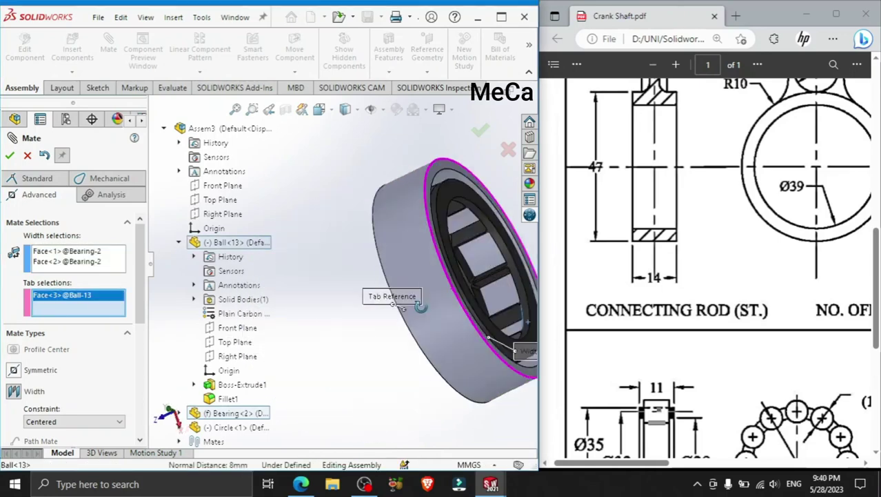
click(507, 269)
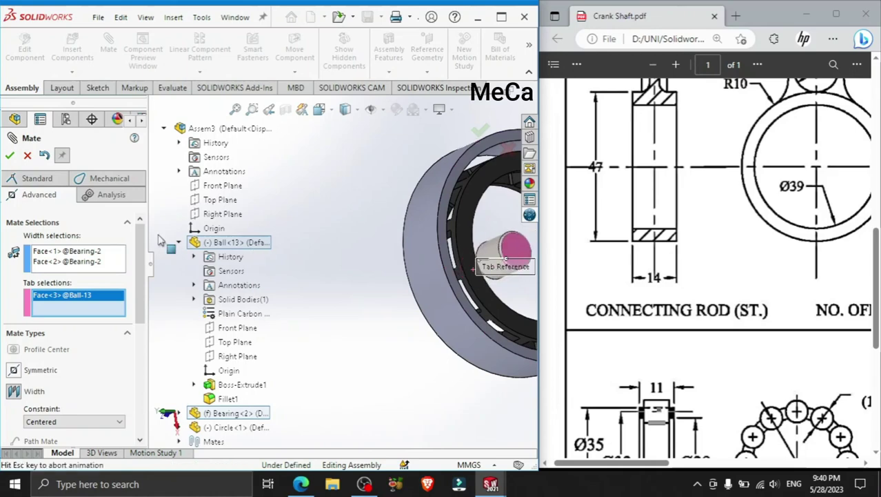
click(11, 155)
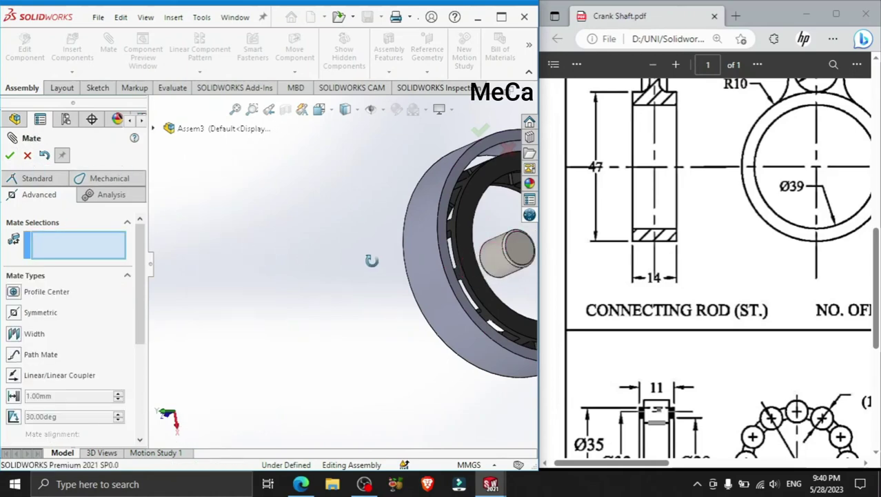
middle_drag(371, 260, 378, 314)
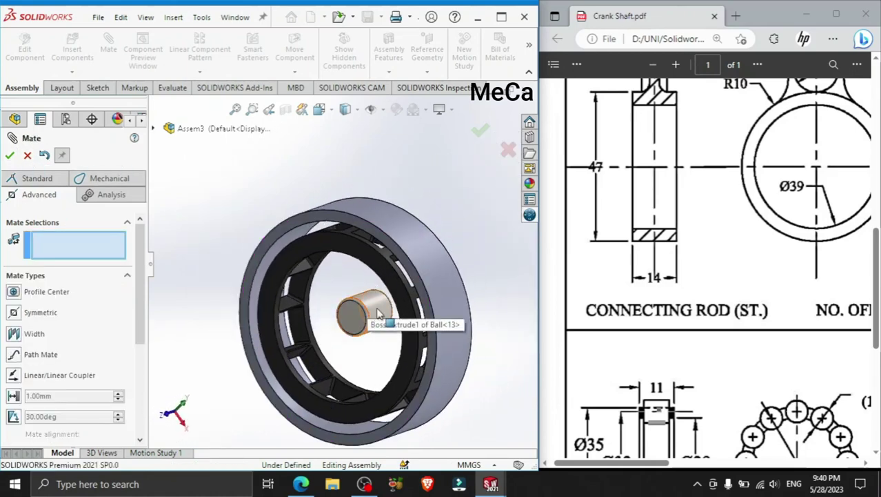
Move the roller inside the cage and select its end face and the ring face to mate
mouse_move(378, 314)
mouse_down()
mouse_move(350, 429)
mouse_move(360, 393)
mouse_up()
scroll(289, 338, up, 2)
scroll(330, 319, down, 5)
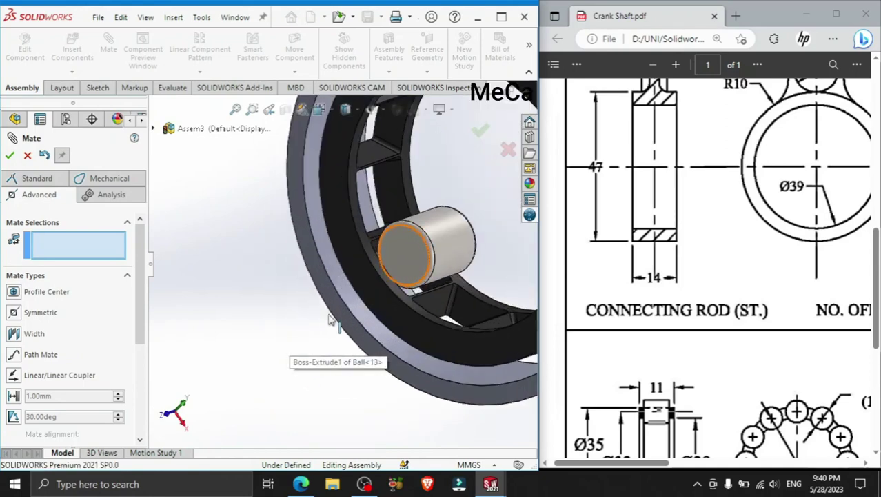
click(447, 276)
click(379, 331)
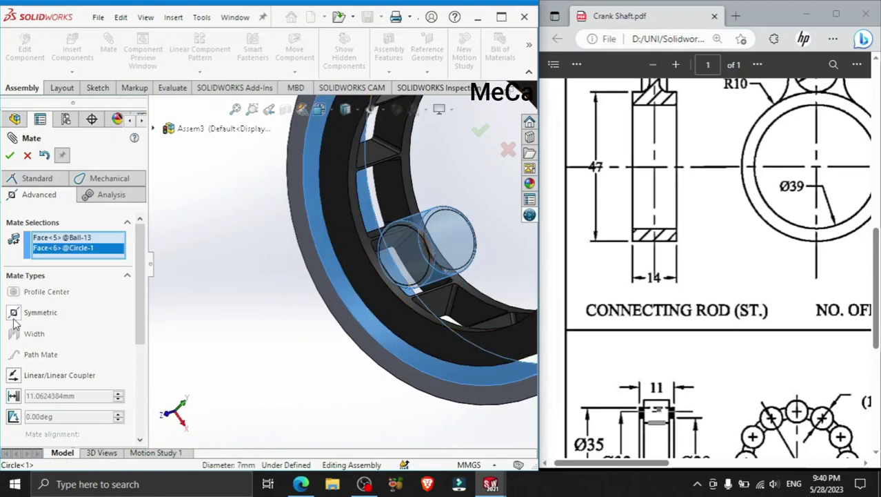
scroll(15, 323, down, 3)
scroll(48, 348, up, 3)
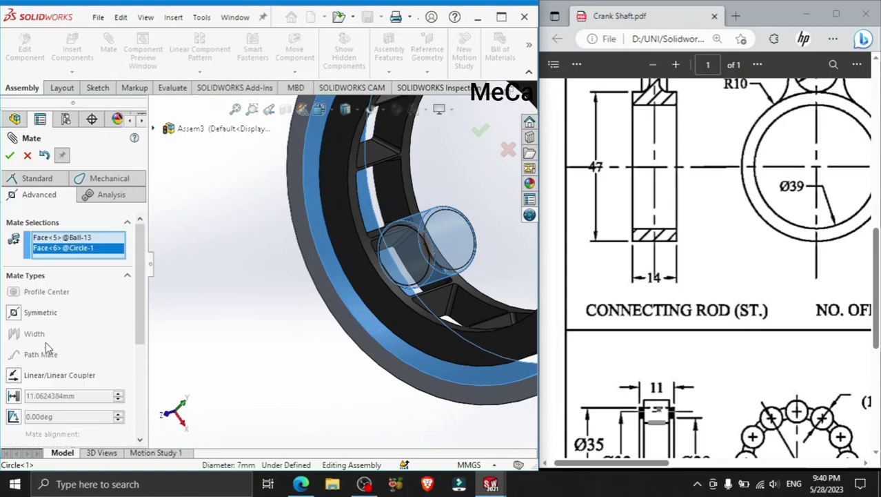
click(13, 155)
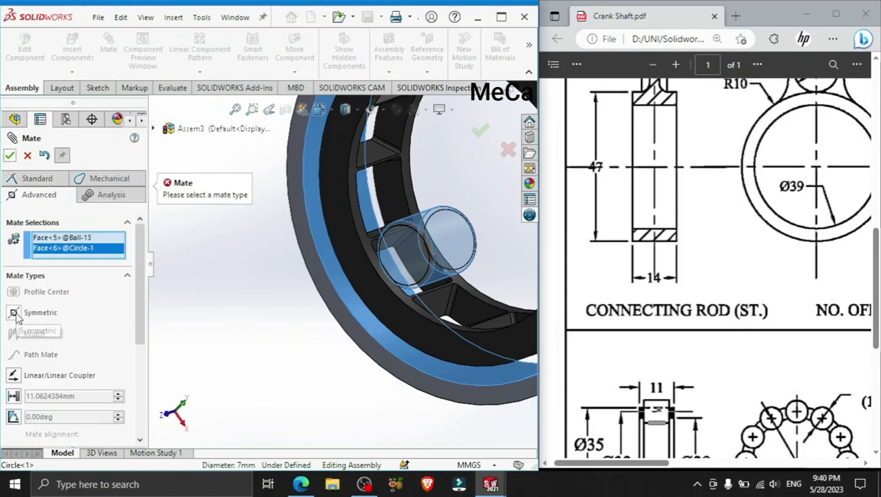
Make those faces a 0 mm distance mate with the dimension flipped
click(13, 396)
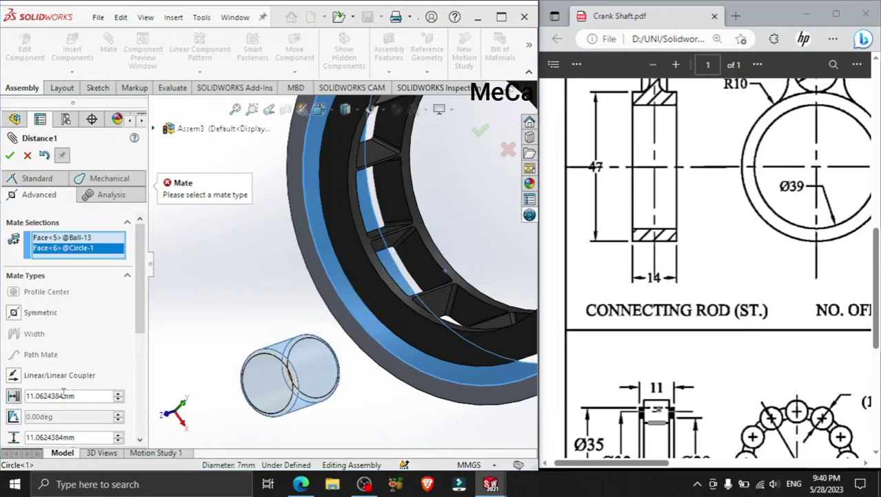
text(0)
key(Return)
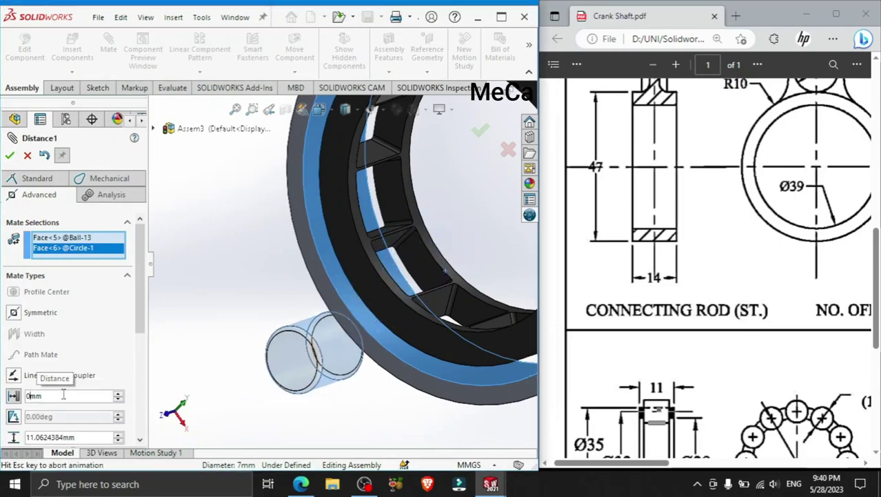
scroll(76, 413, down, 3)
scroll(76, 414, down, 3)
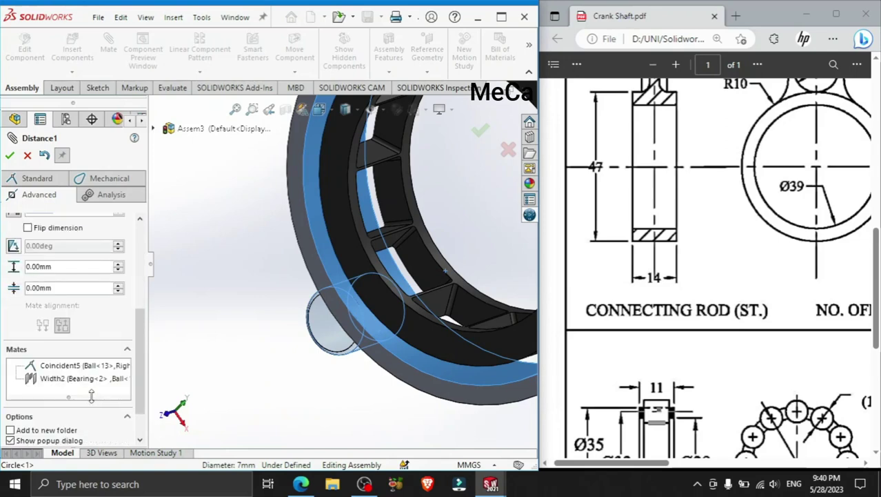
scroll(49, 358, up, 3)
scroll(38, 345, up, 2)
click(28, 352)
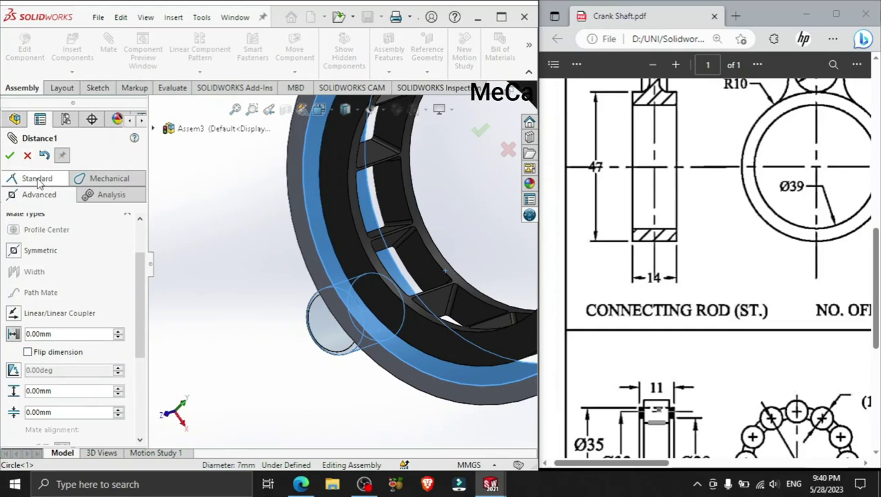
key(Return)
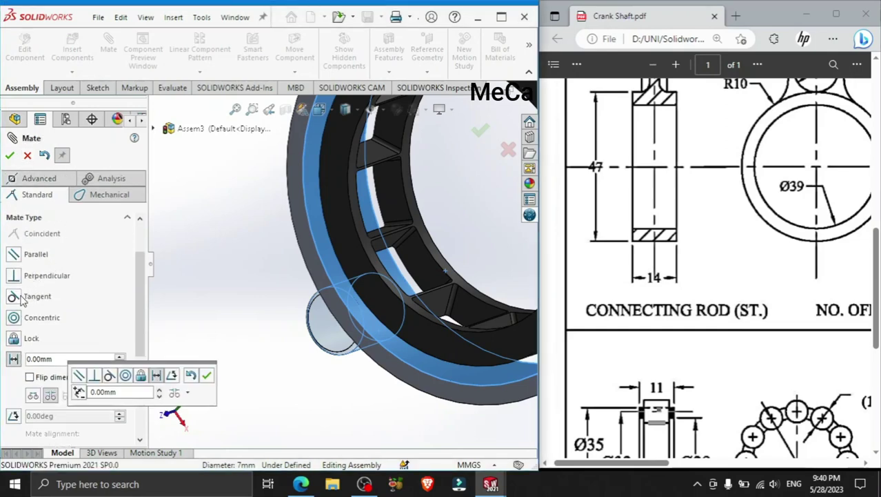
Add a tangent mate between the roller and the outer ring
click(18, 298)
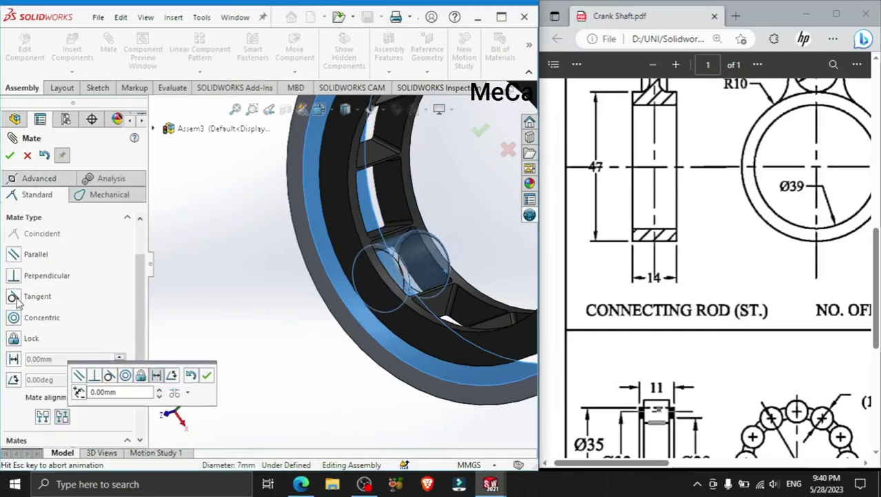
click(10, 155)
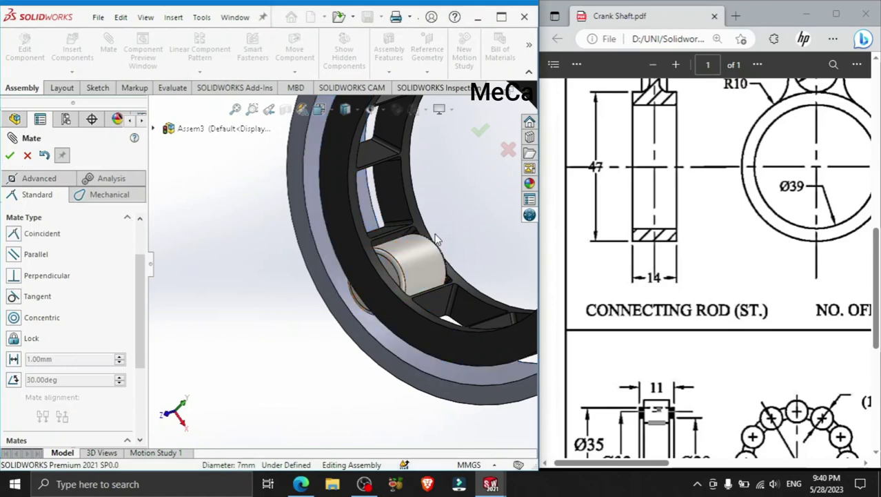
scroll(437, 239, up, 5)
Circular-pattern the Ball<13> roller 12 times about the cage face as the axis
click(11, 156)
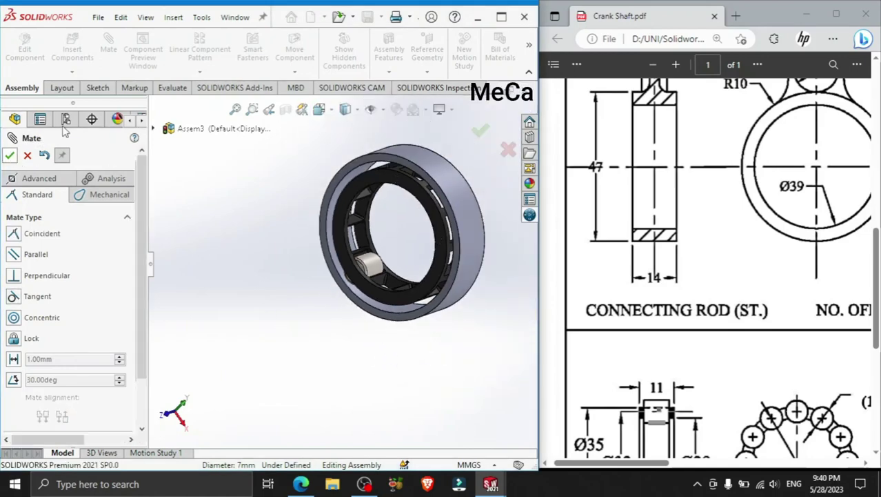
click(185, 73)
click(236, 102)
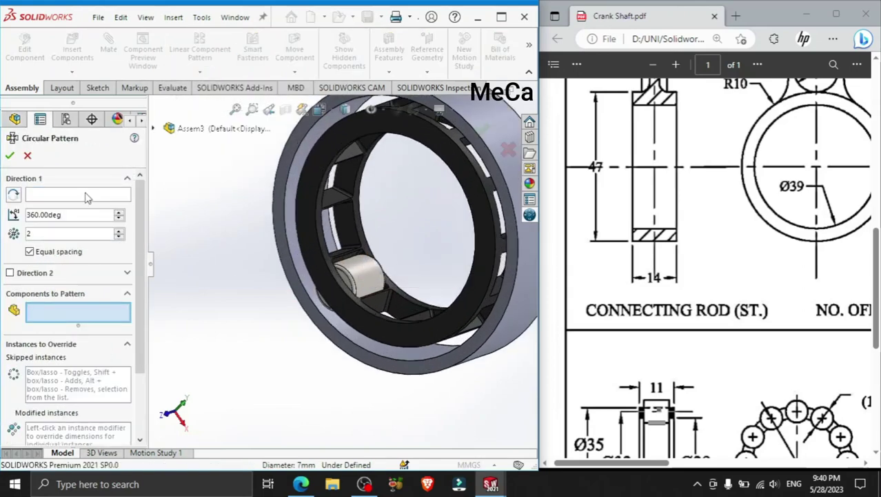
click(90, 195)
click(334, 275)
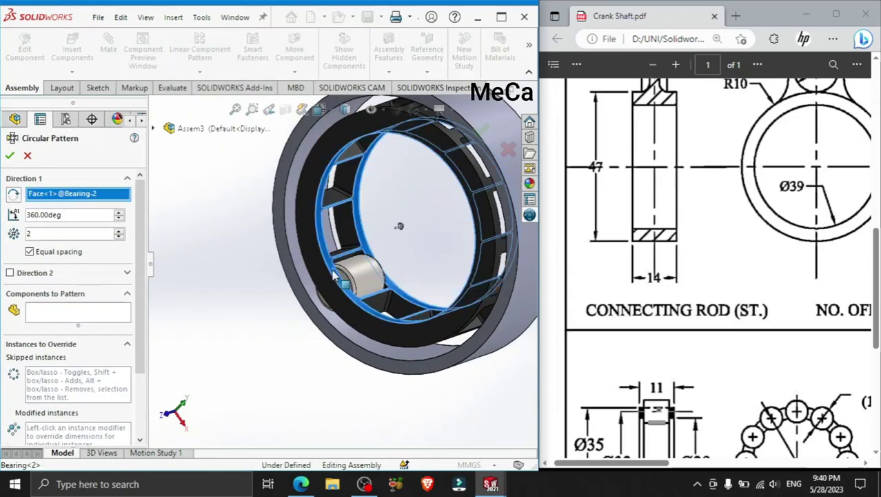
click(60, 313)
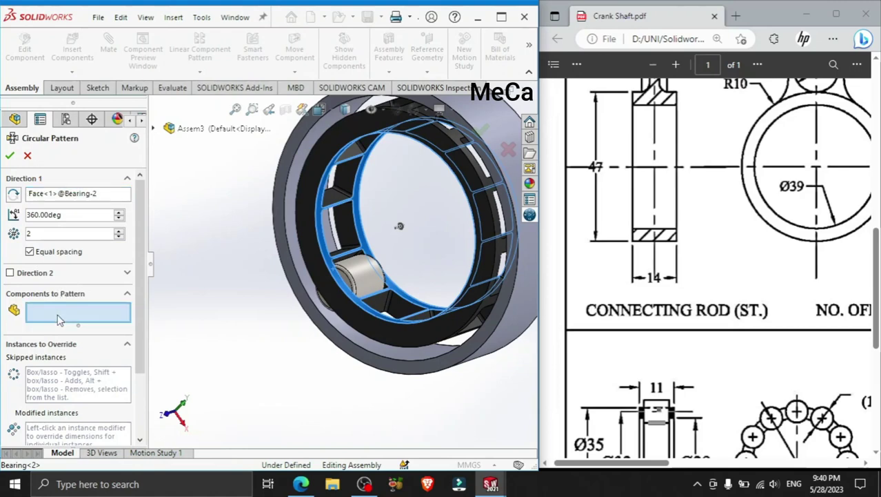
click(364, 276)
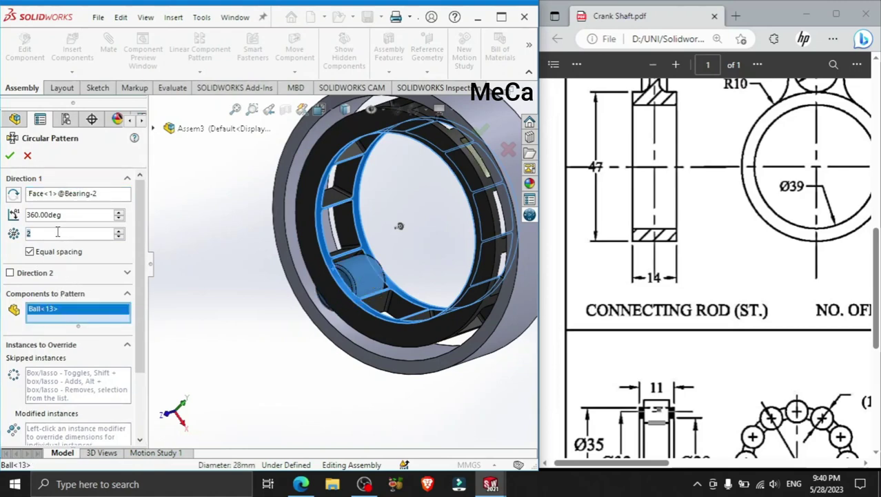
text(12)
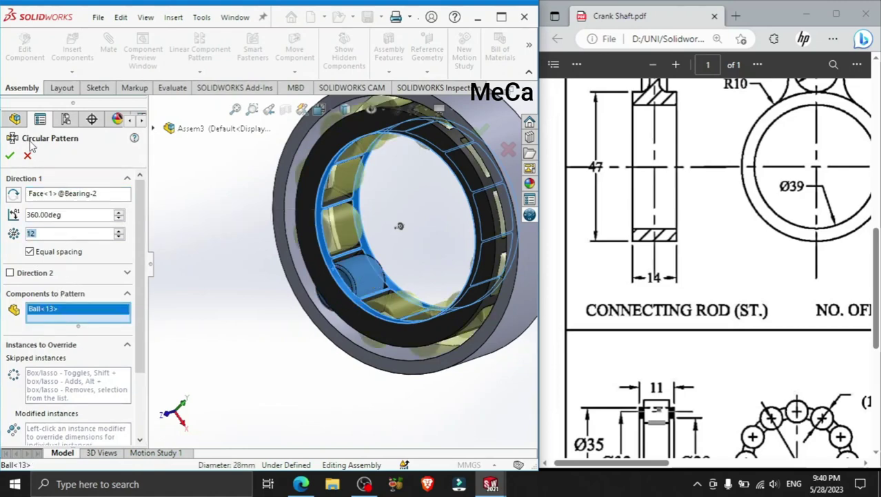
click(10, 158)
mouse_move(386, 228)
middle_down()
mouse_move(421, 201)
mouse_move(426, 242)
middle_up()
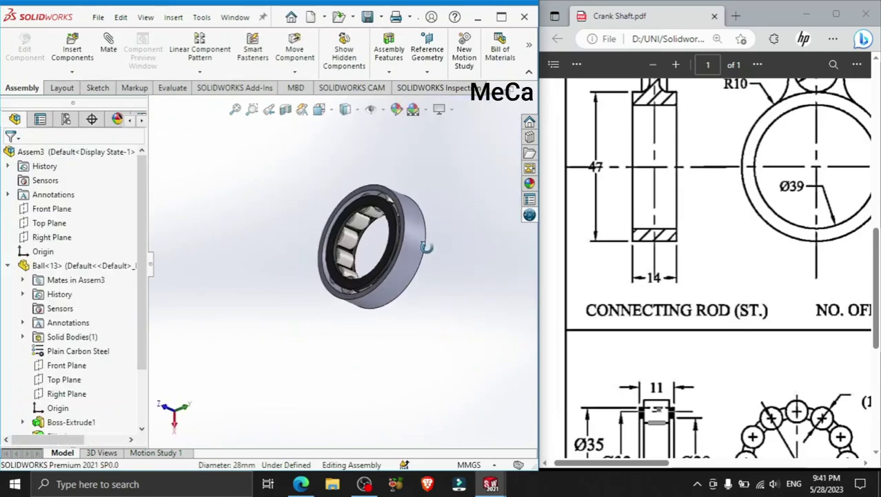
scroll(784, 244, up, 3)
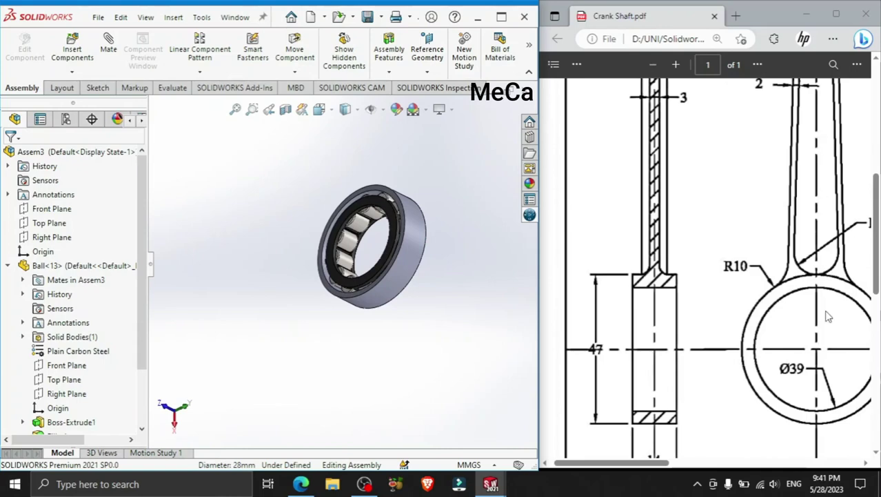
scroll(386, 207, down, 3)
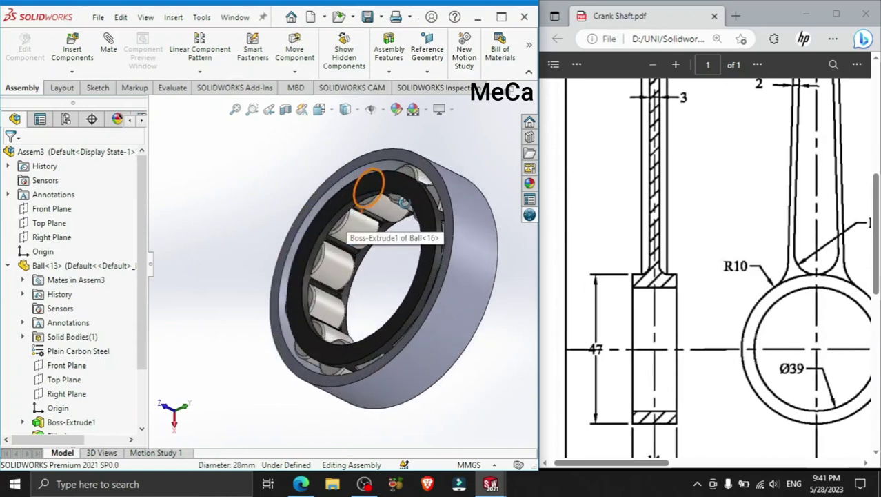
scroll(320, 216, down, 5)
scroll(333, 217, up, 5)
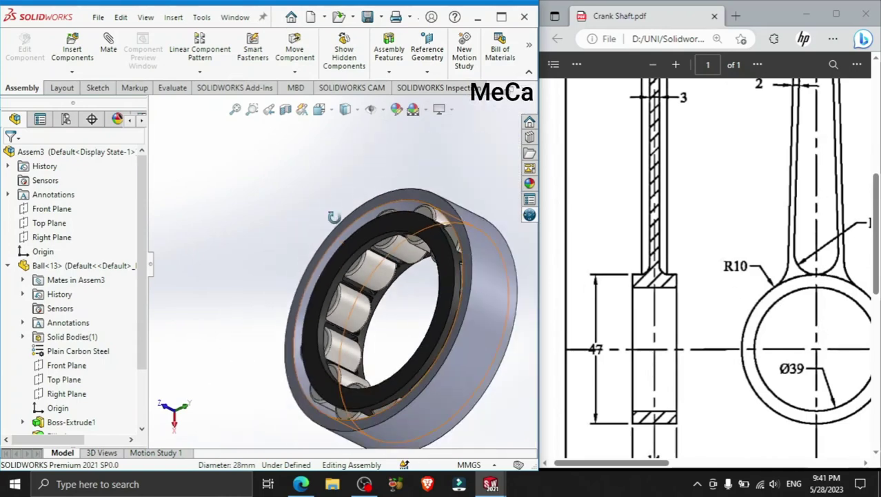
mouse_move(399, 293)
middle_down()
mouse_move(454, 327)
mouse_move(510, 320)
middle_up()
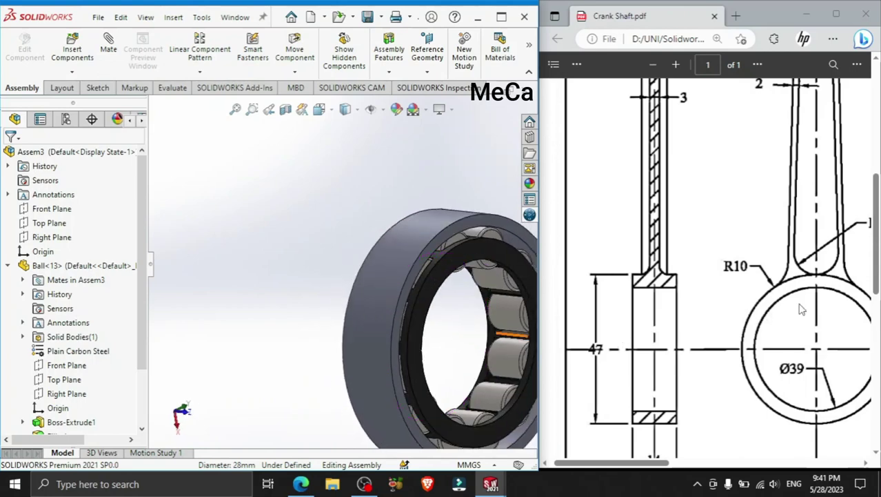
middle_drag(452, 314, 496, 259)
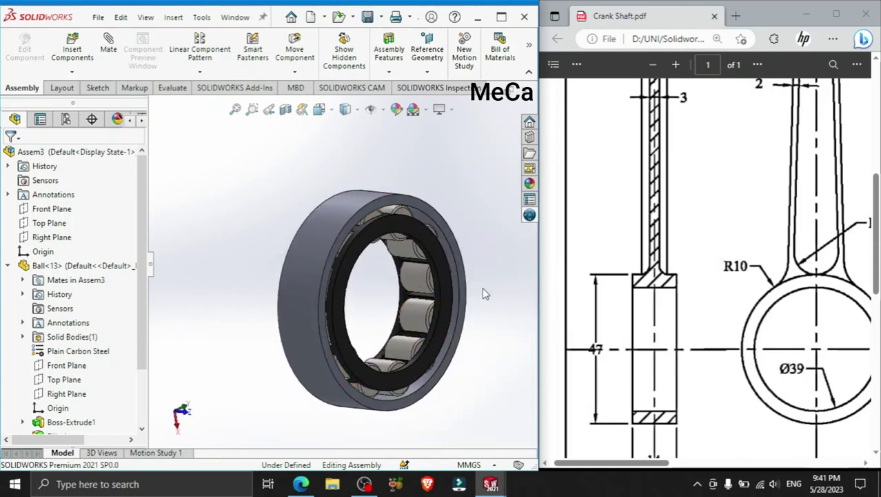
scroll(484, 293, up, 2)
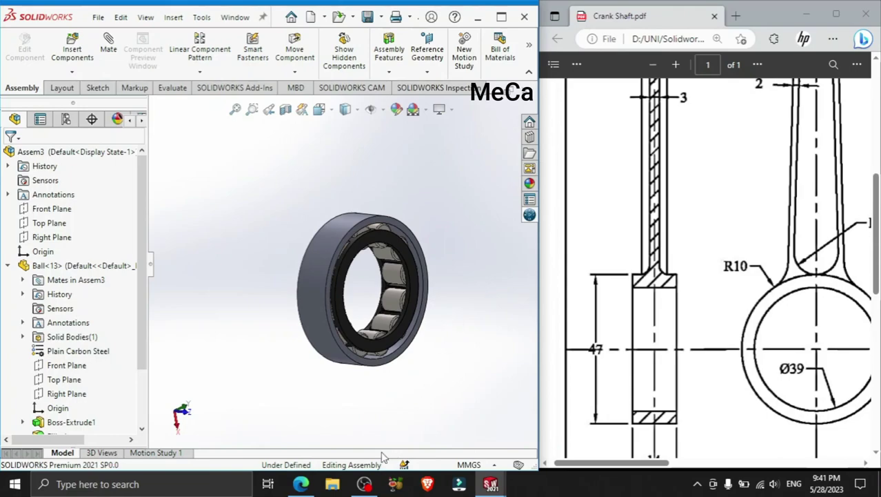
click(365, 484)
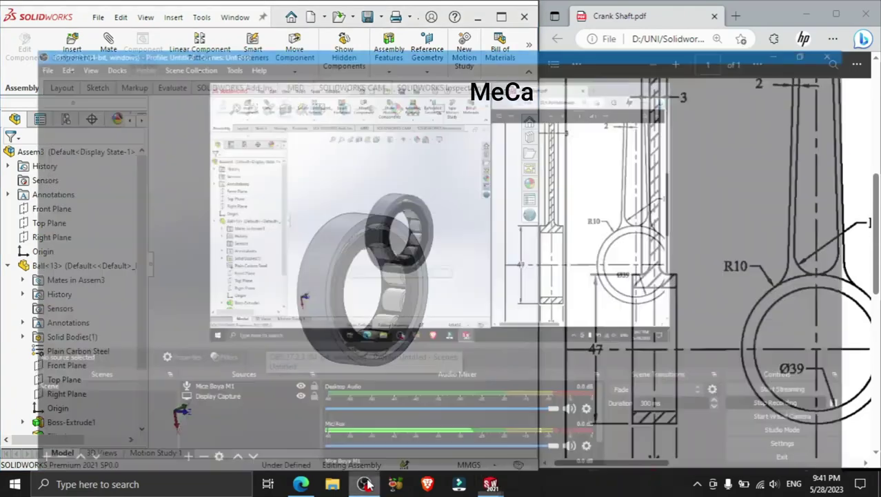